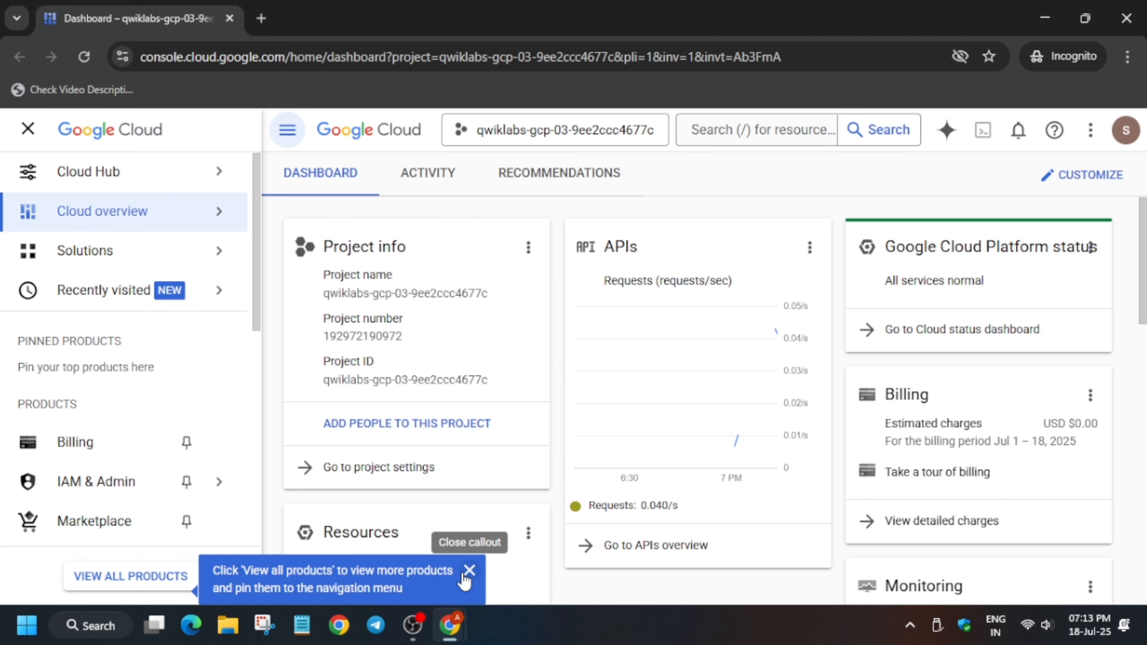
Dismiss the navigation callout and open BigQuery from the popular searches
left_click(465, 571)
left_click(740, 132)
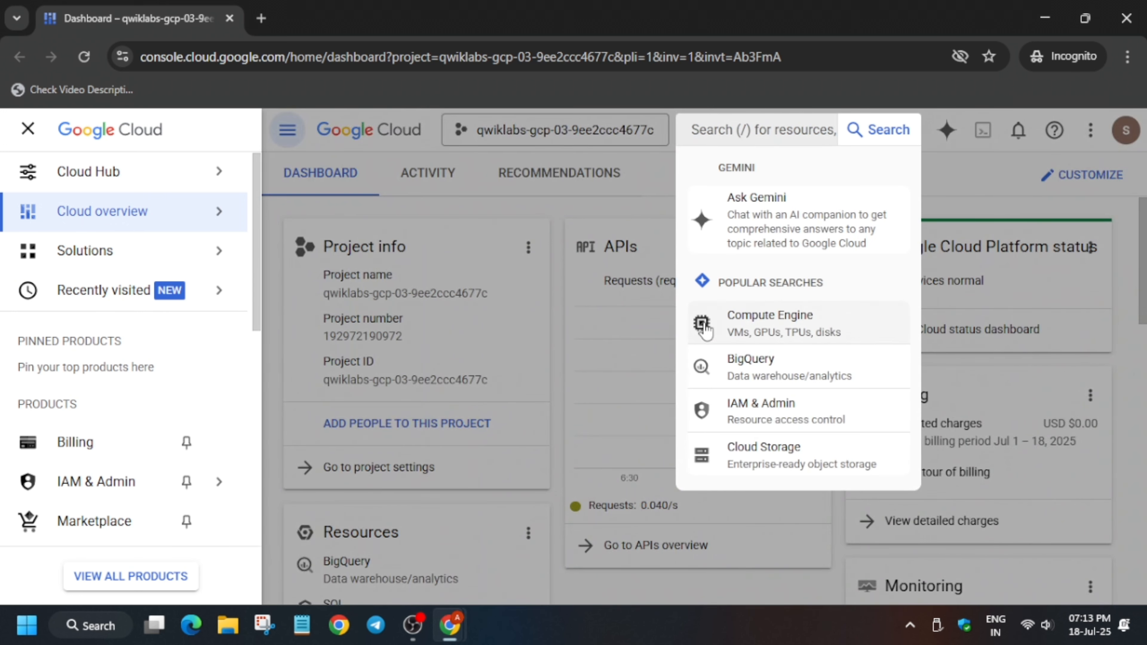
left_click(803, 362)
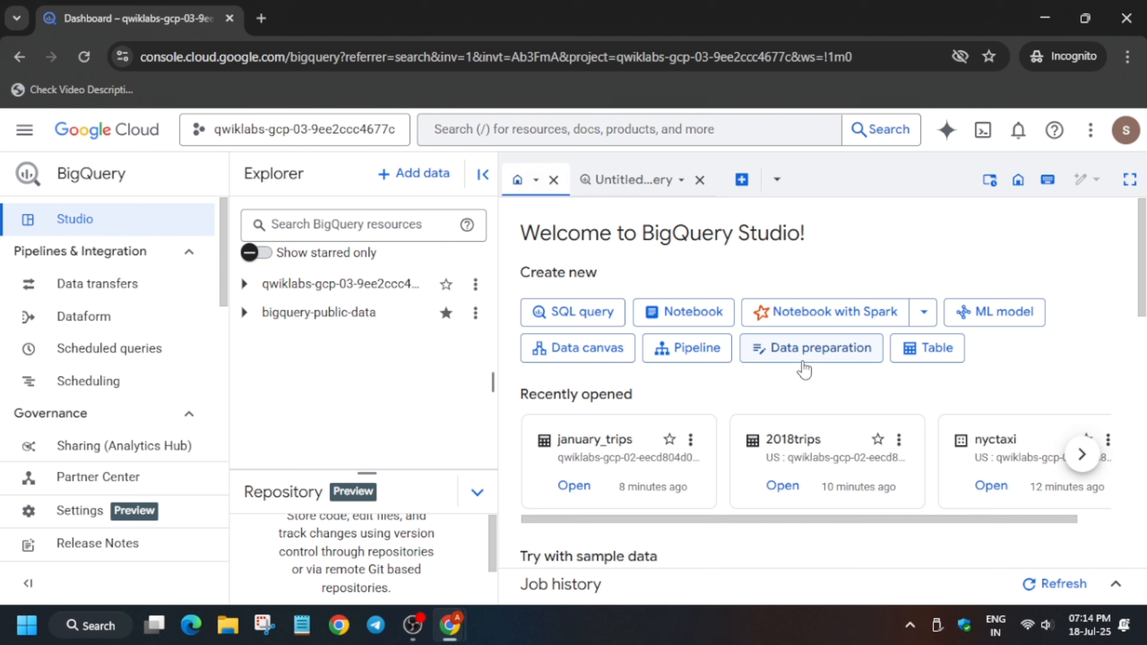
Switch to the lab instructions and select the dataset name fruit_store in Task 1
key("alt+Tab")
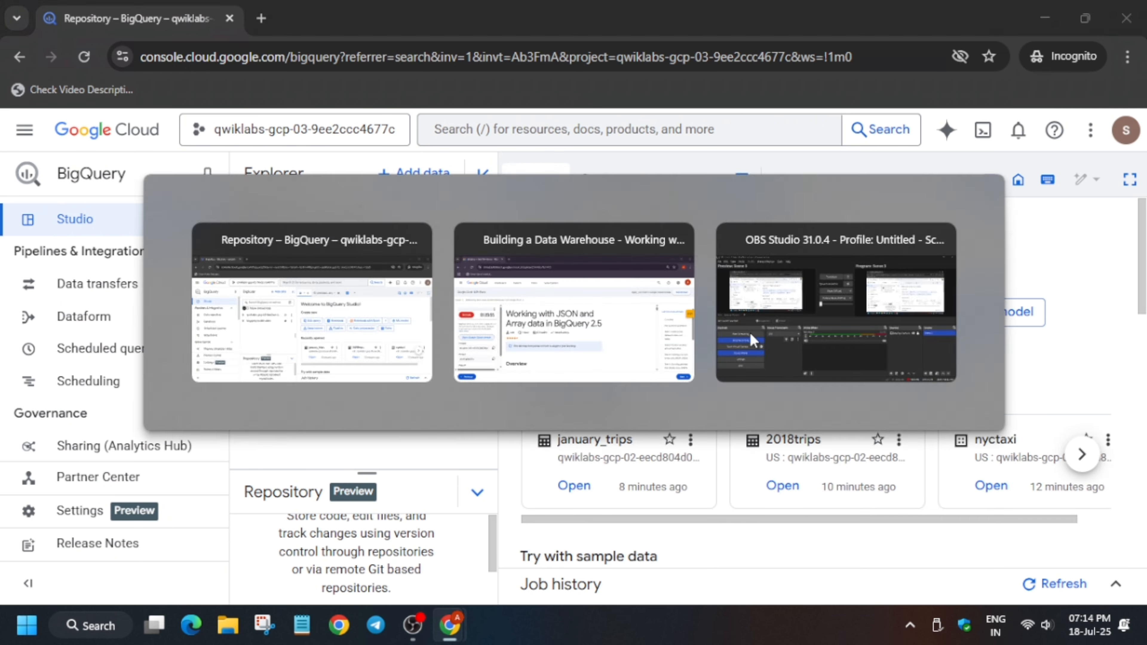
left_click(1007, 381)
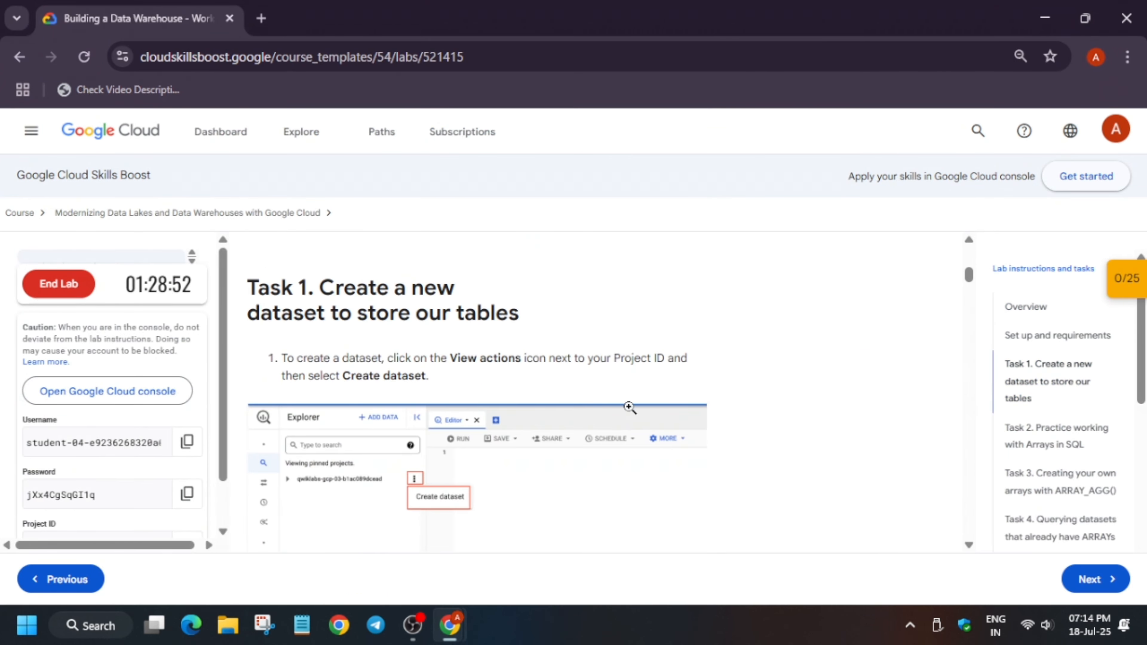
scroll(451, 362, "down", 5)
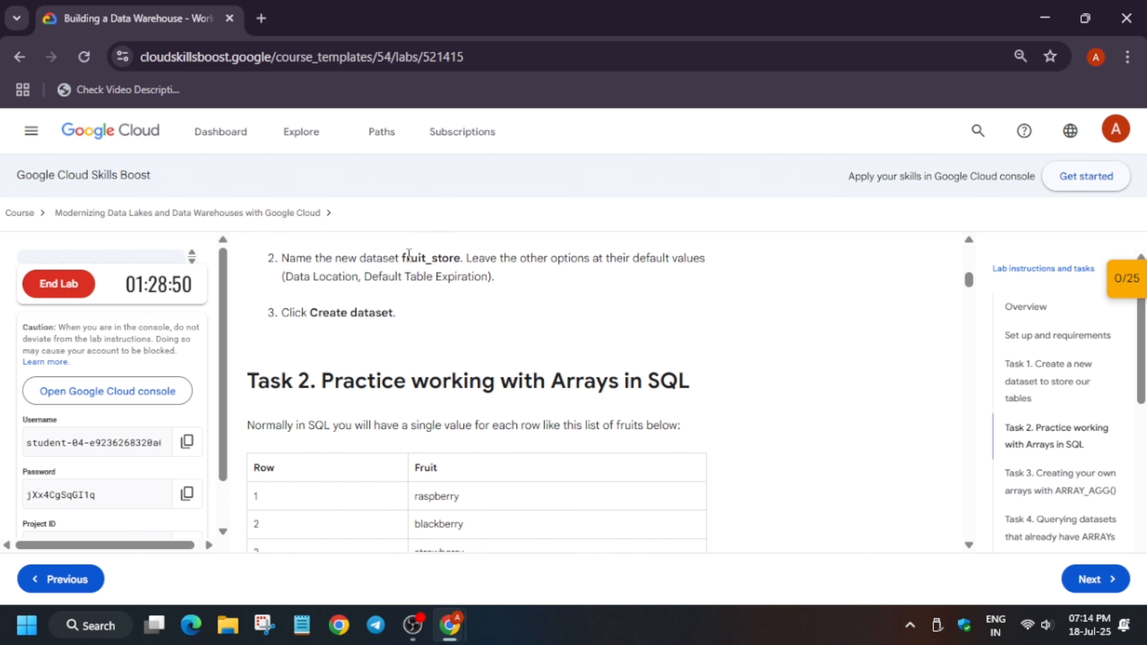
left_click_drag(403, 258, 453, 262)
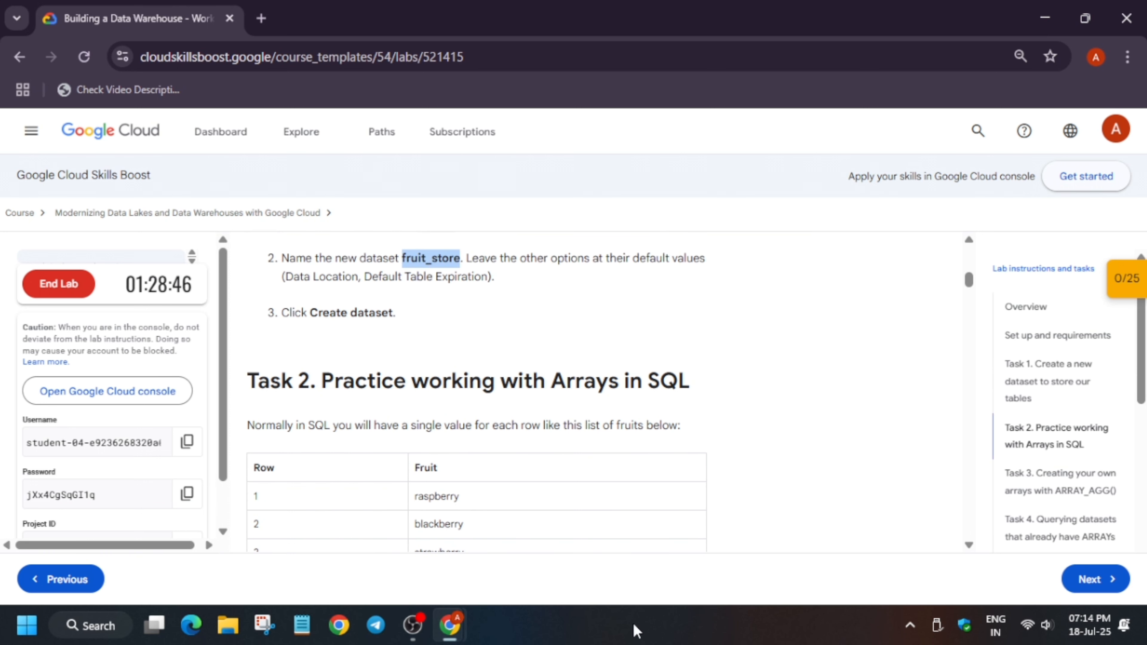
Return to BigQuery and create a dataset with the ID fruit_store in the lab project, keeping the other options at their defaults
key("alt+Tab")
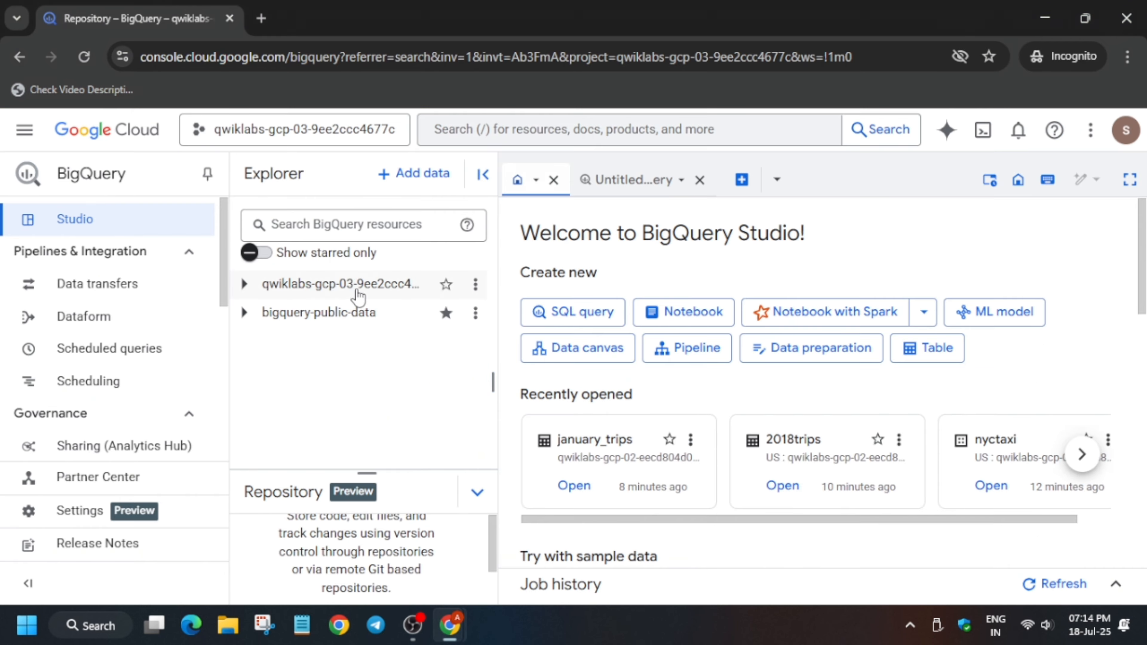
left_click(475, 284)
left_click(513, 316)
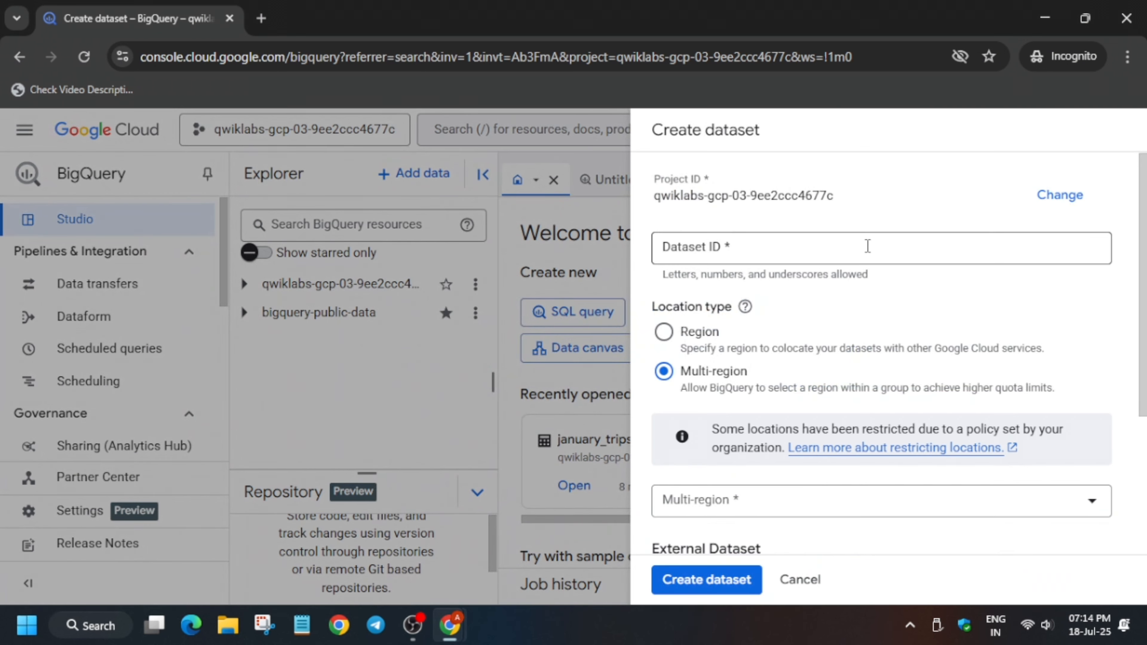
left_click(868, 246)
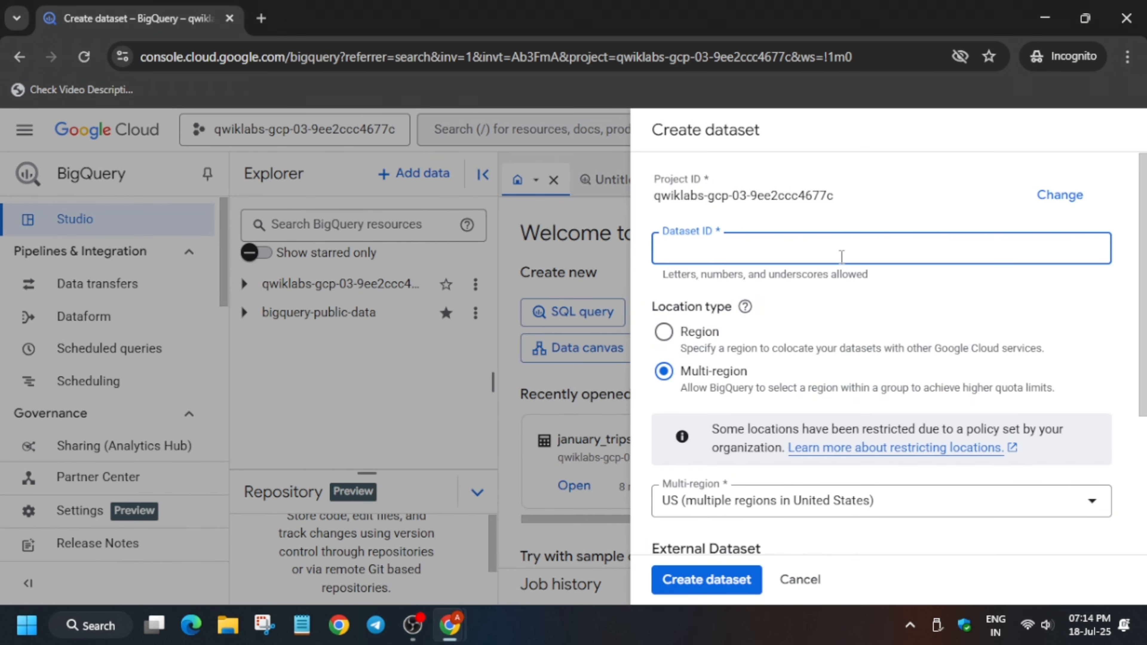
type("fruit_store")
left_click(715, 578)
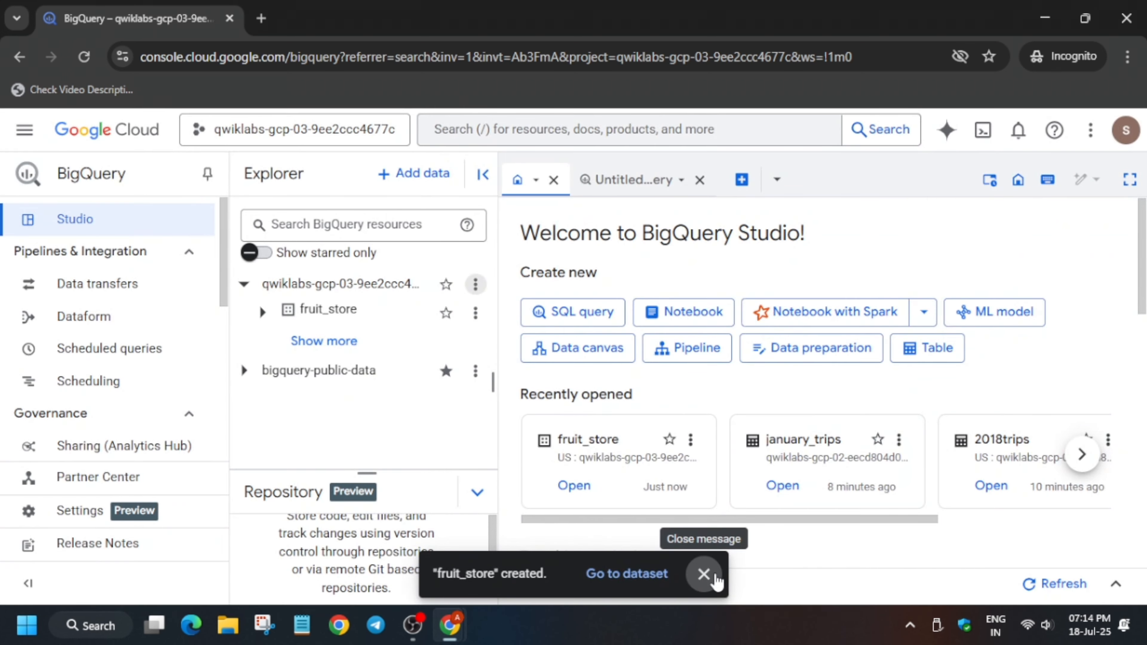
Following the lab's JSON-loading section, start a new table in the fruit_store dataset with Google Cloud Storage as the source
key("alt+Tab")
scroll(322, 442, "down", 10)
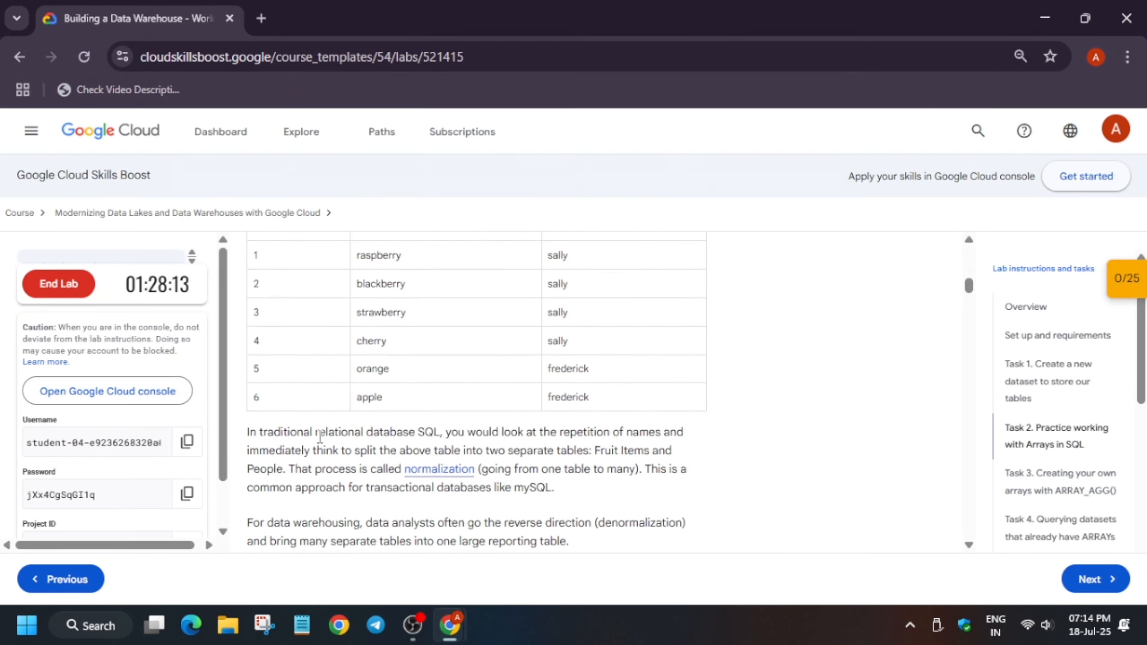
scroll(321, 442, "down", 12)
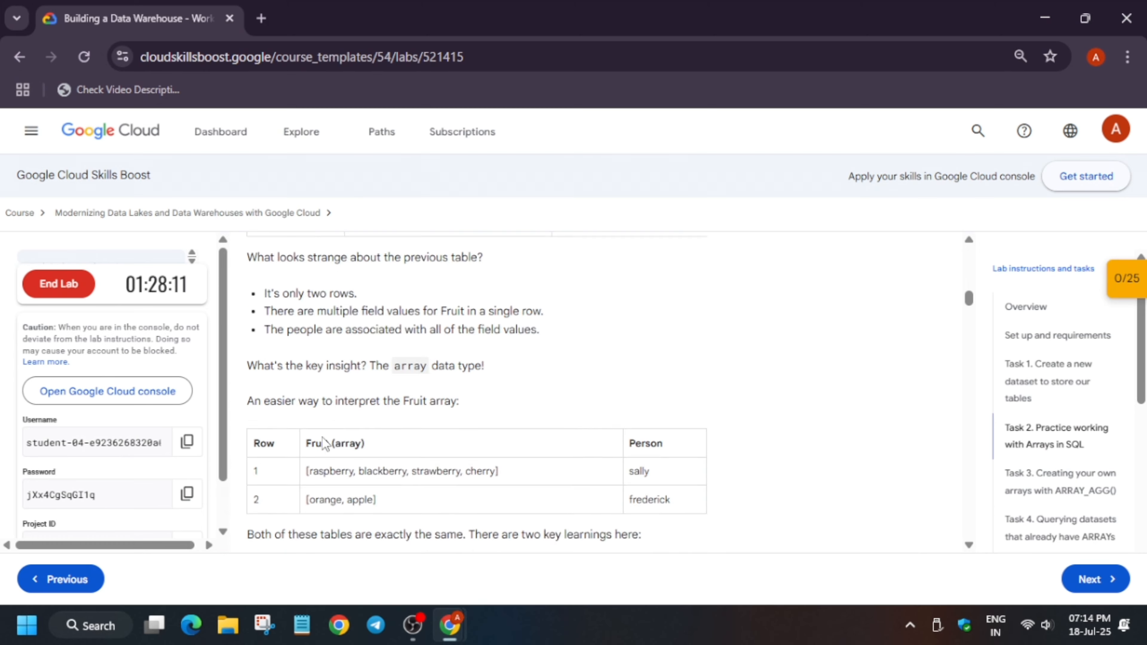
scroll(321, 442, "down", 12)
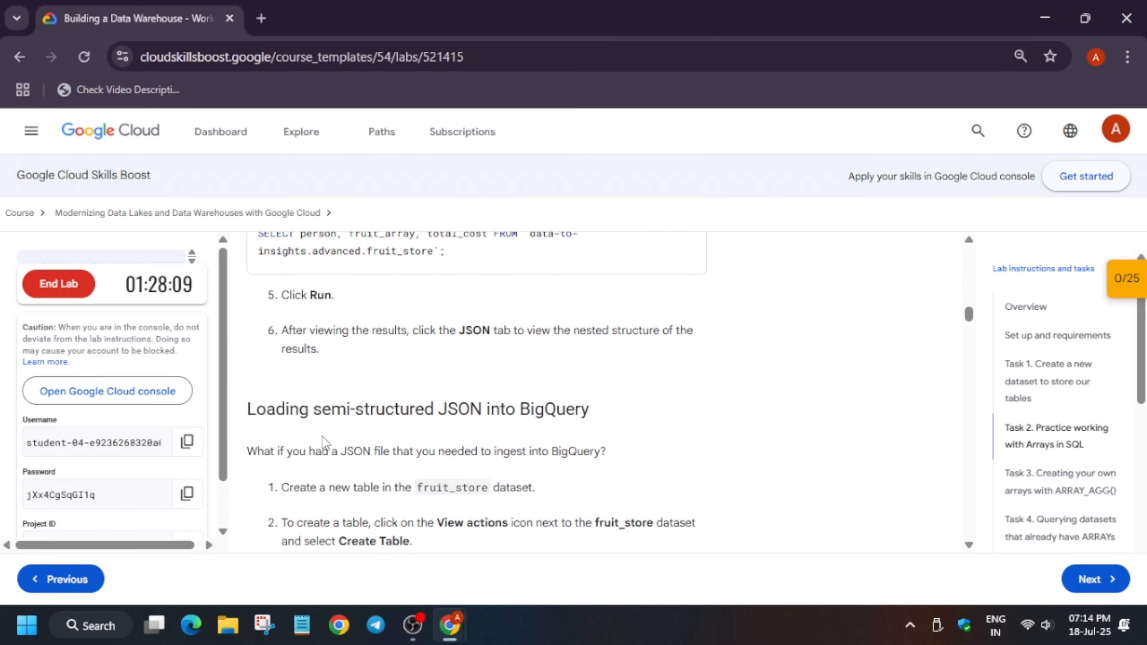
scroll(322, 442, "down", 6)
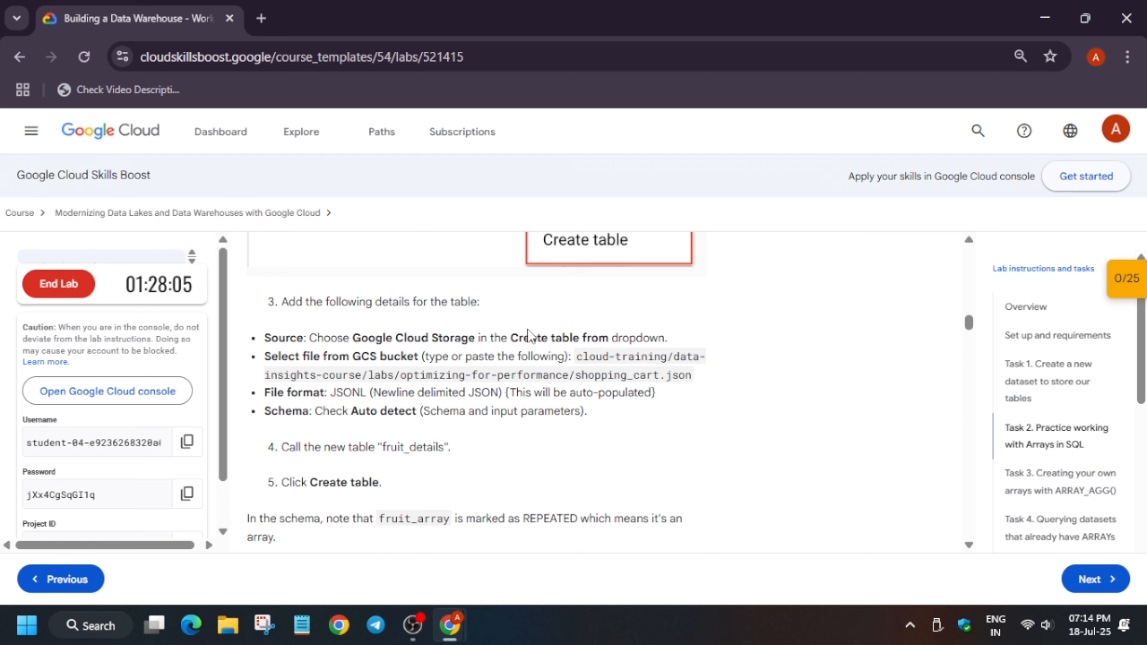
key("alt+Tab")
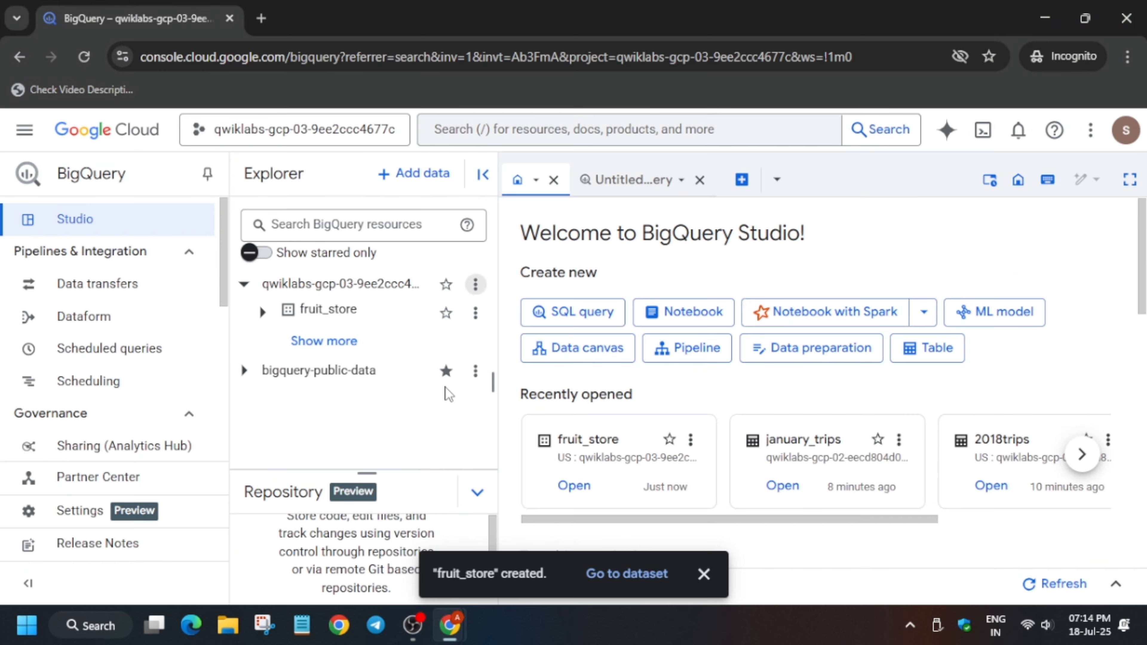
left_click(475, 312)
left_click(515, 405)
left_click(599, 237)
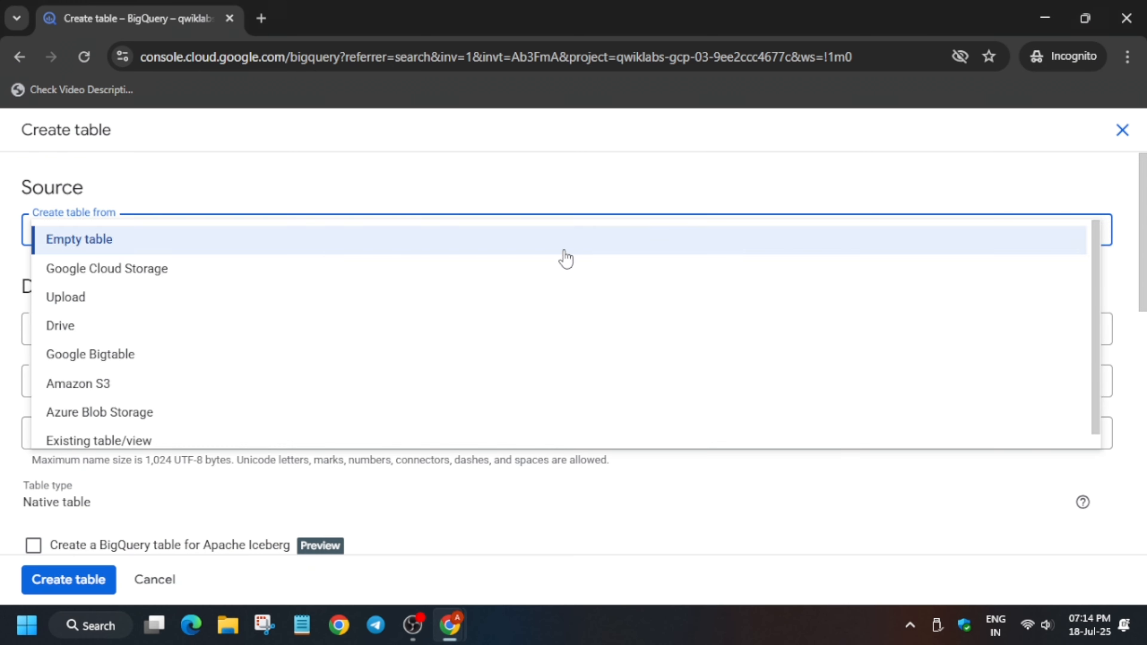
left_click(520, 270)
Copy the bucket path from the lab and set the source file to cloud-training/data-insights-course/labs/optimizing-for-performance/shopping_cart.json
key("alt+Tab")
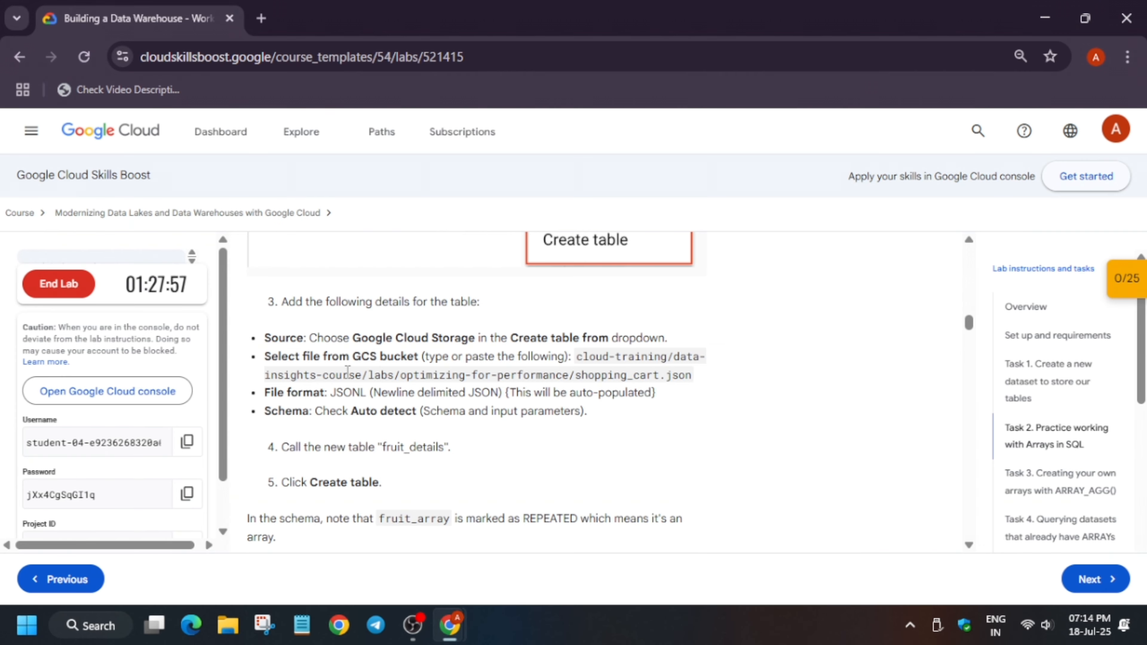
left_click_drag(575, 362, 695, 381)
key("ctrl+c")
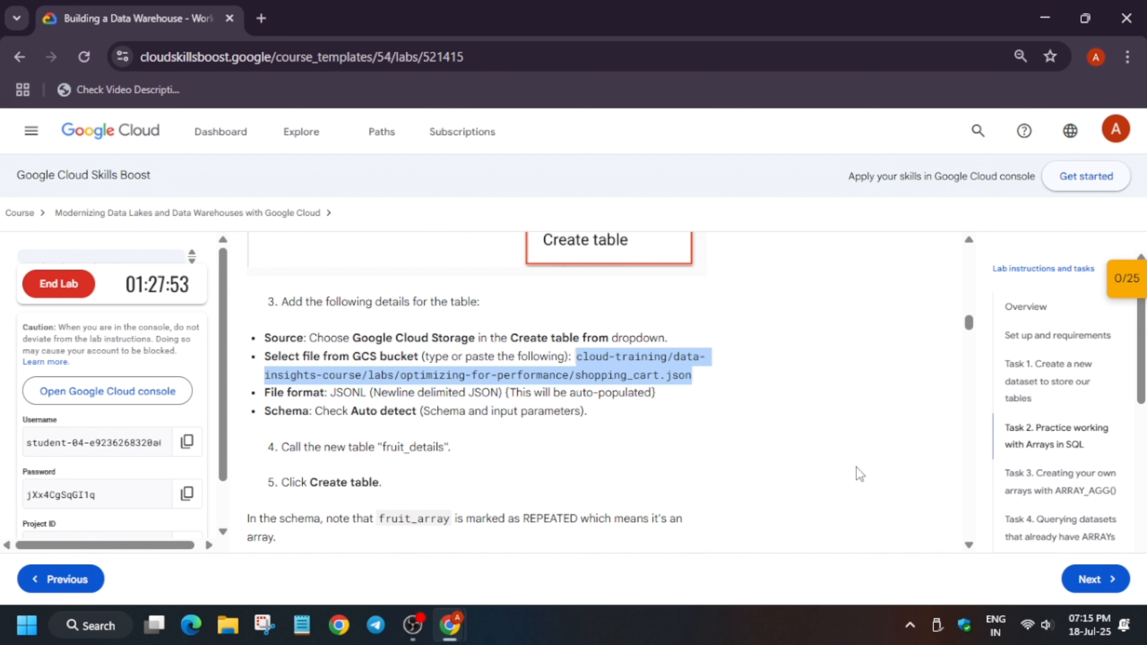
key("alt+Tab")
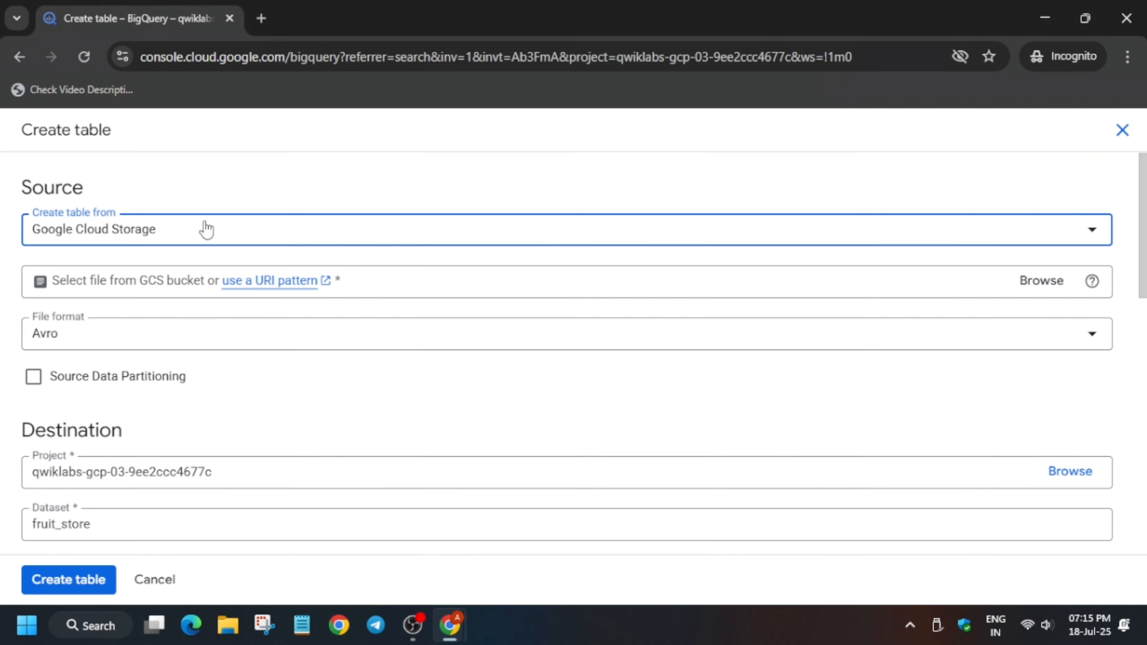
left_click(217, 233)
left_click(332, 189)
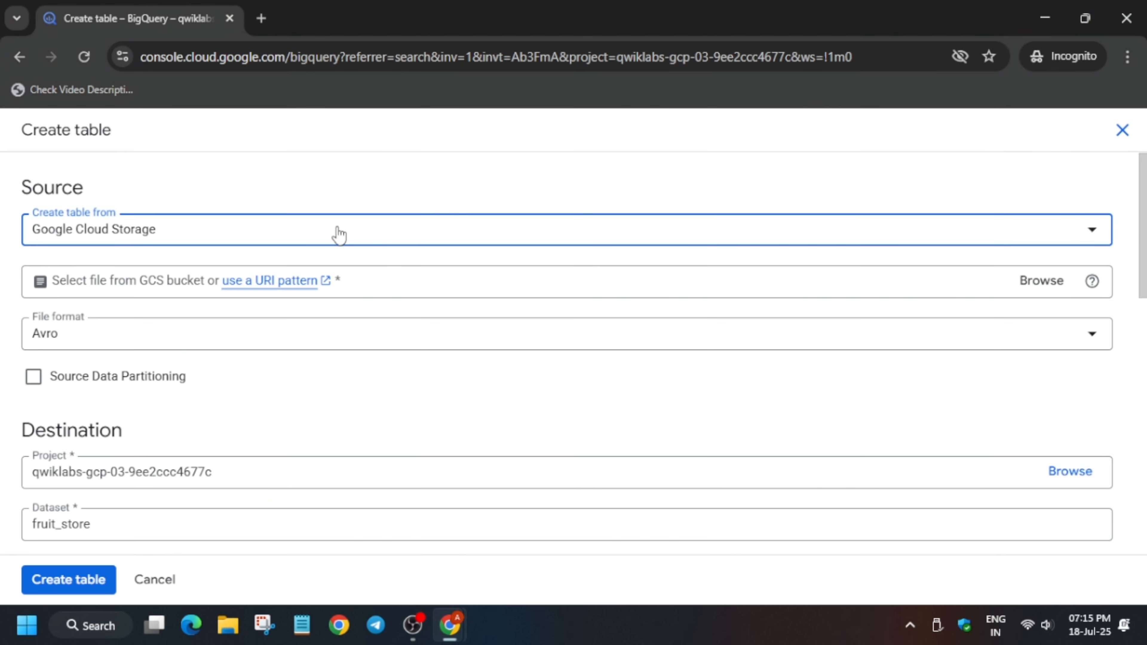
left_click(161, 281)
key("ctrl+v")
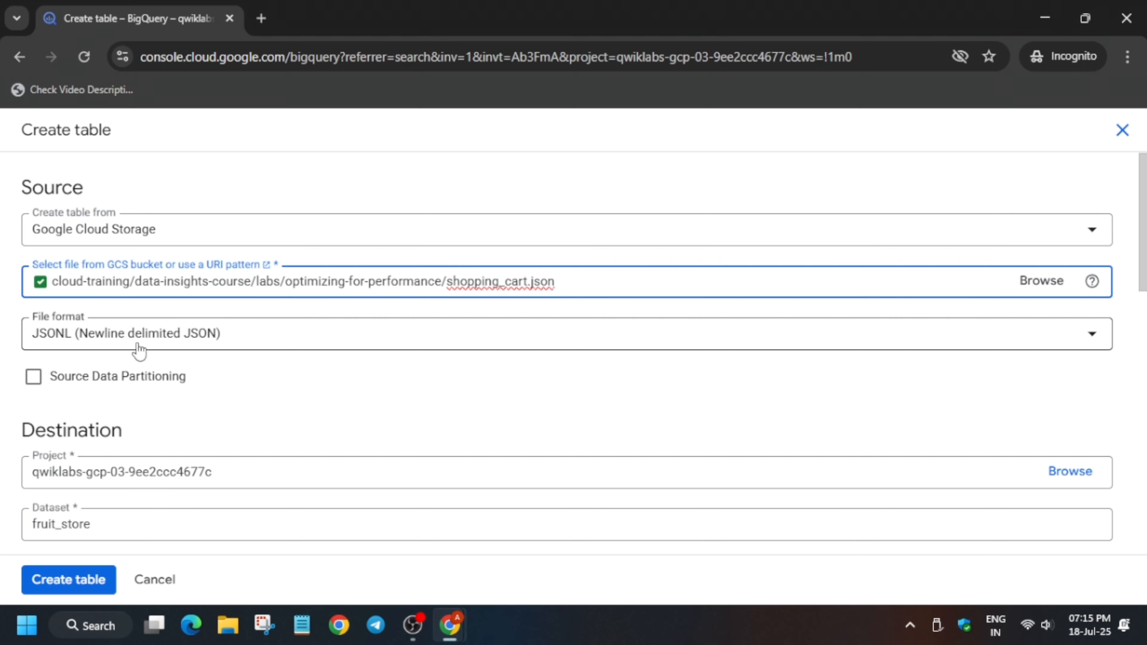
Name the new table fruit_details, copying the name from the lab instructions
scroll(297, 462, "down", 4)
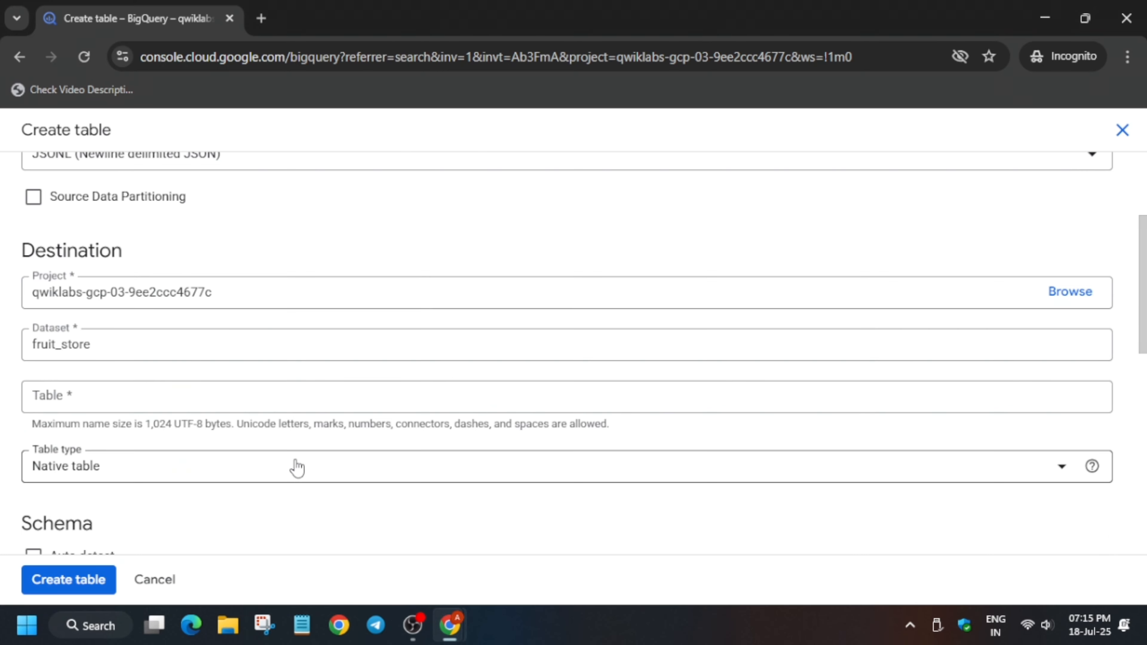
key("alt+Tab")
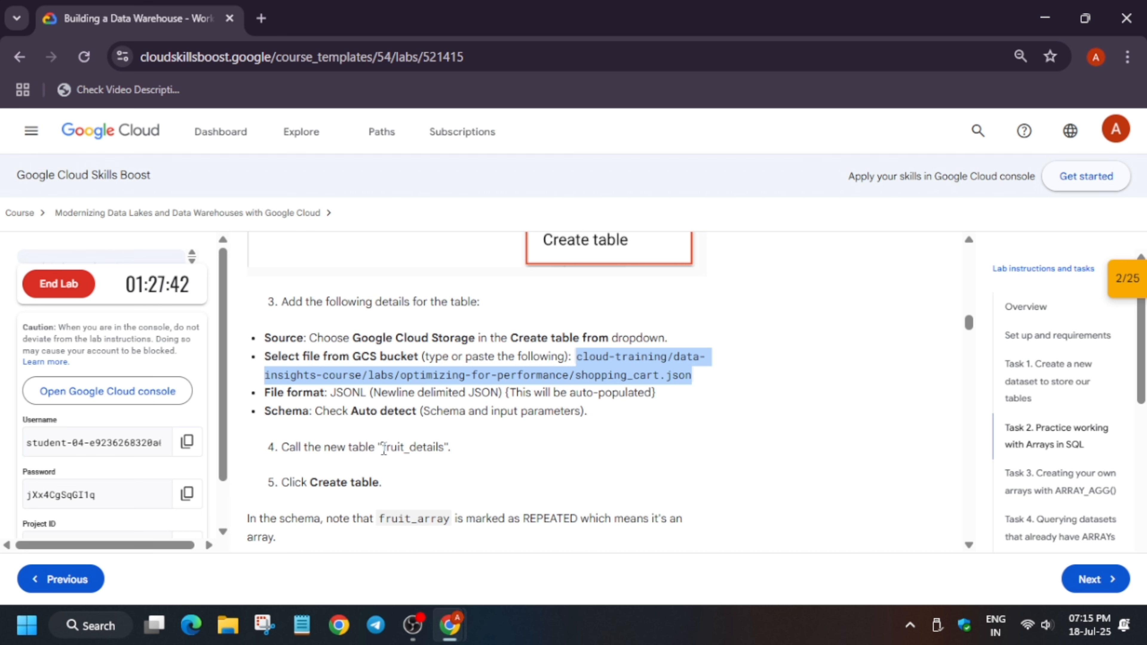
left_click_drag(383, 449, 450, 447)
key("ctrl+c")
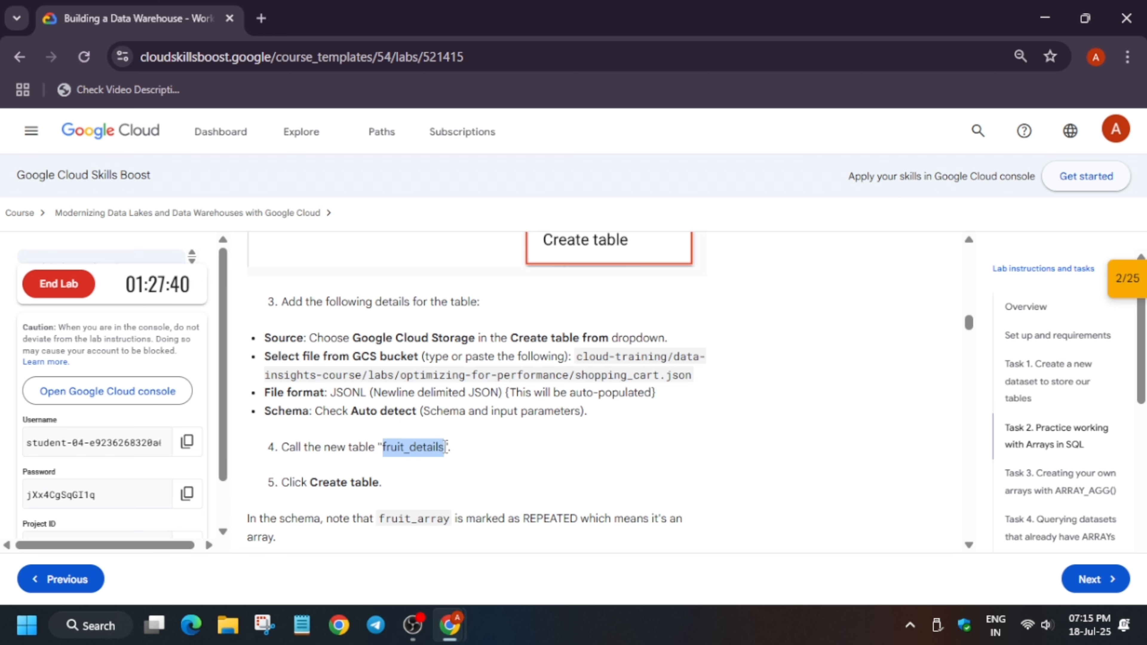
key("alt+Tab")
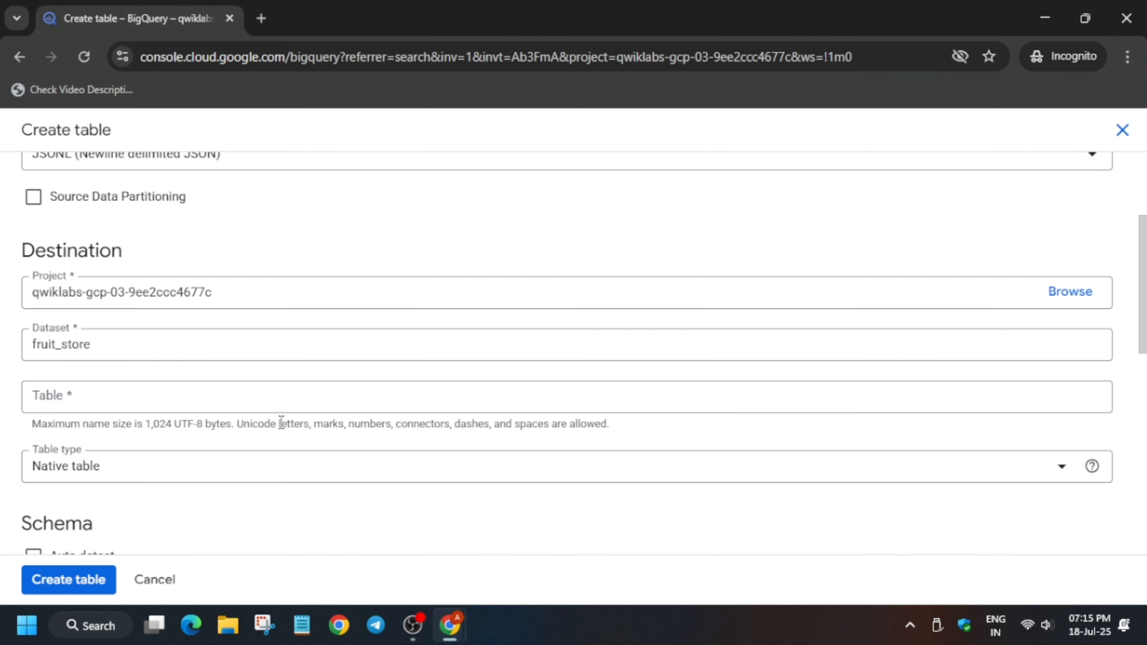
left_click(205, 395)
key("ctrl+v")
Enable schema auto-detection and create the table
scroll(163, 487, "down", 4)
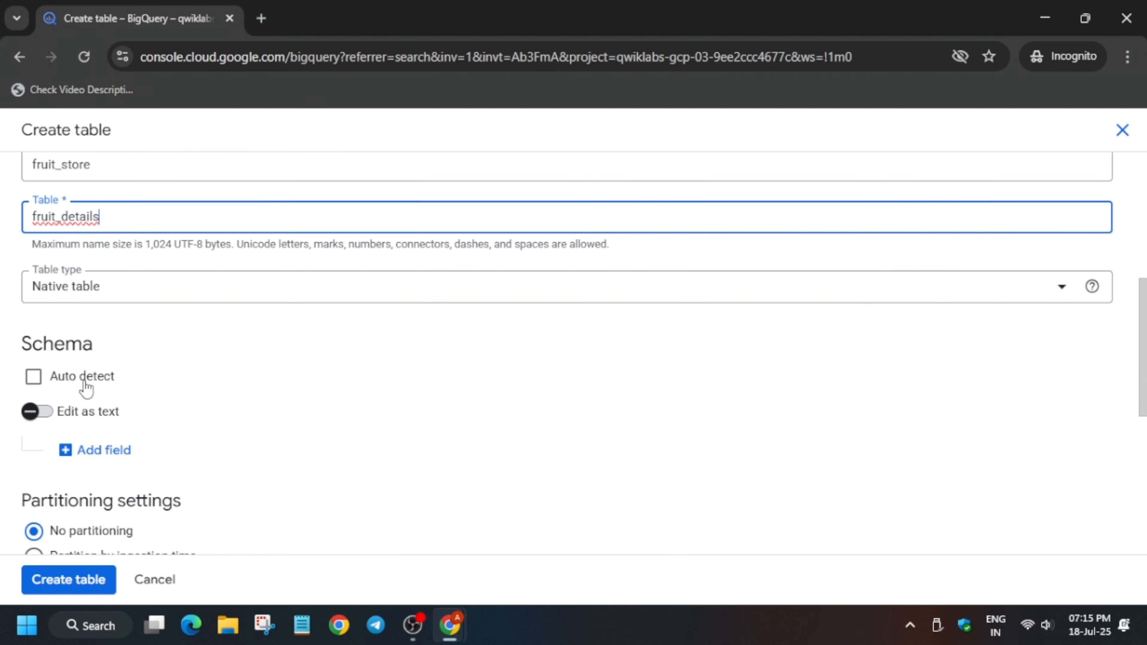
left_click(33, 376)
scroll(467, 432, "down", 5)
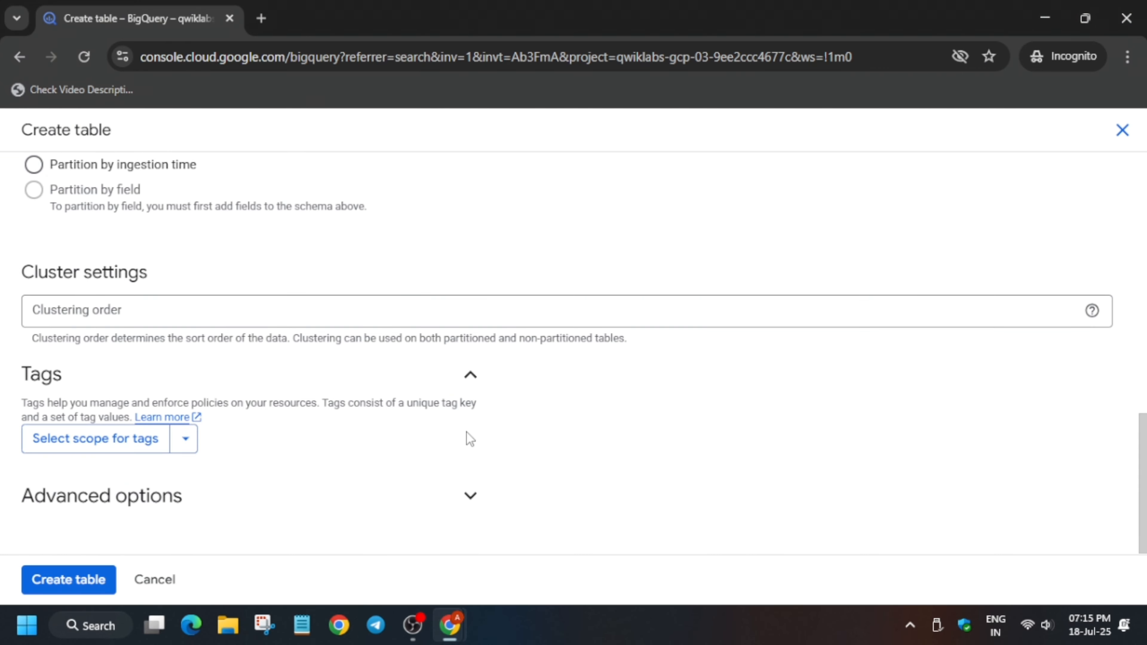
key("alt+Tab")
scroll(568, 398, "down", 5)
key("alt+Tab")
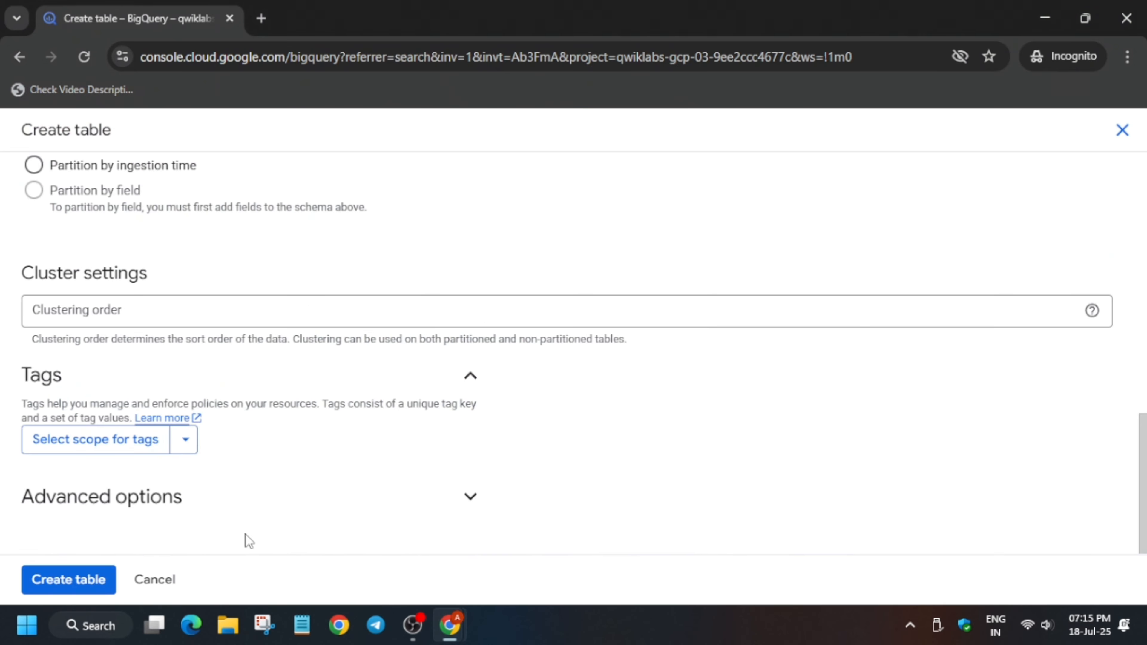
left_click(74, 579)
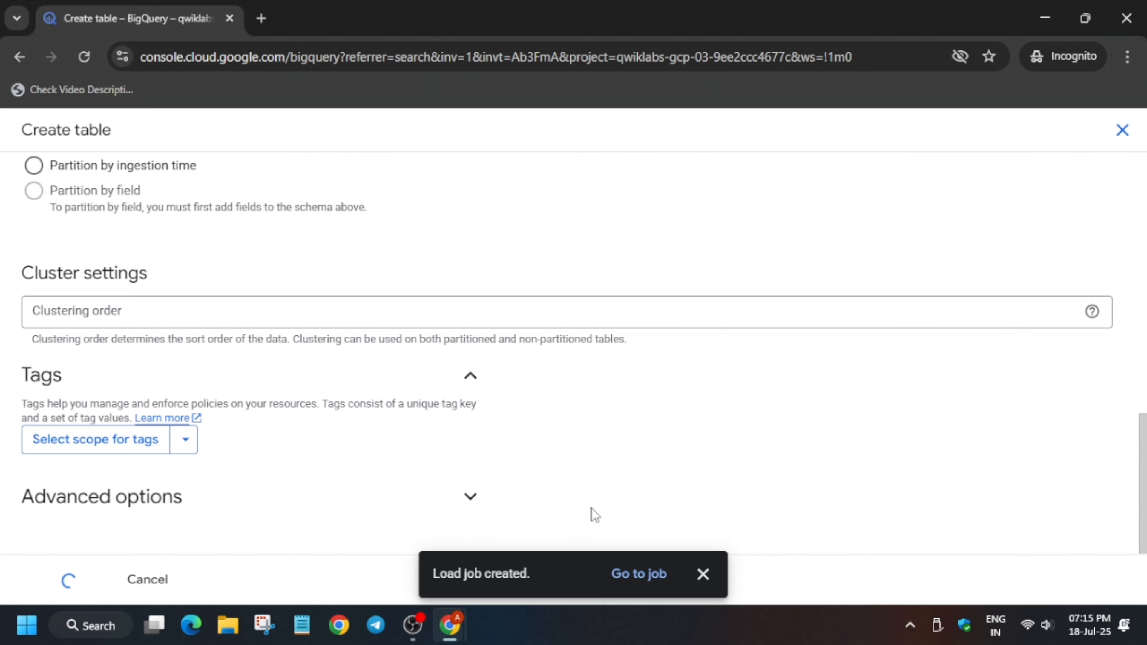
View the load job details, close them with the notification, and switch to the untitled query
left_click(623, 572)
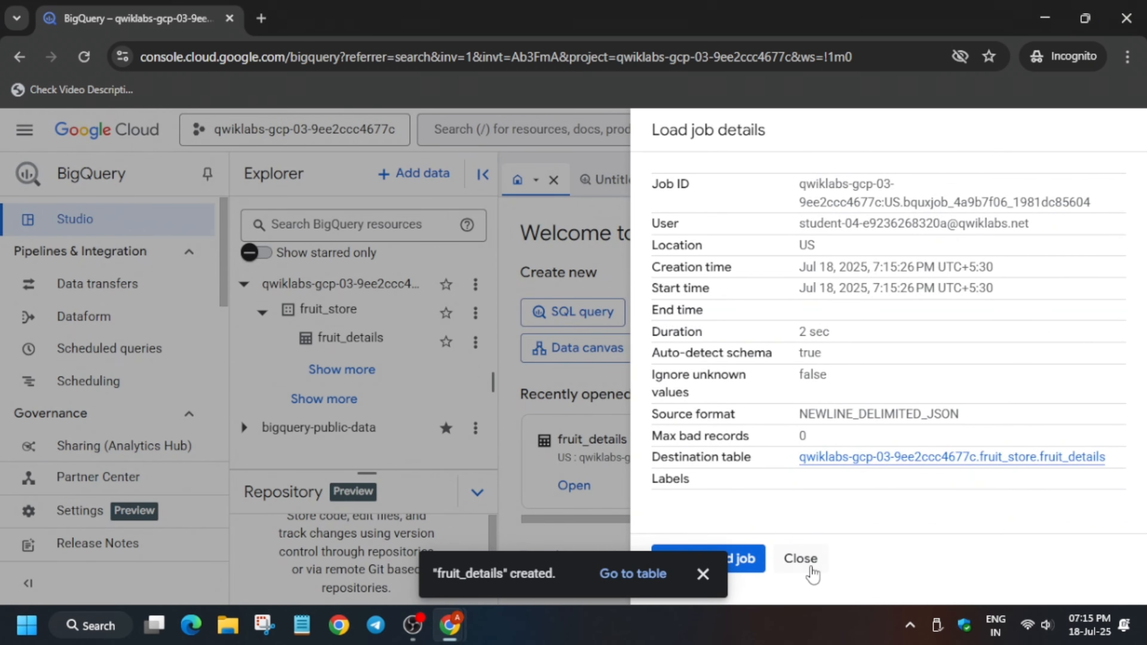
left_click(806, 561)
left_click(706, 577)
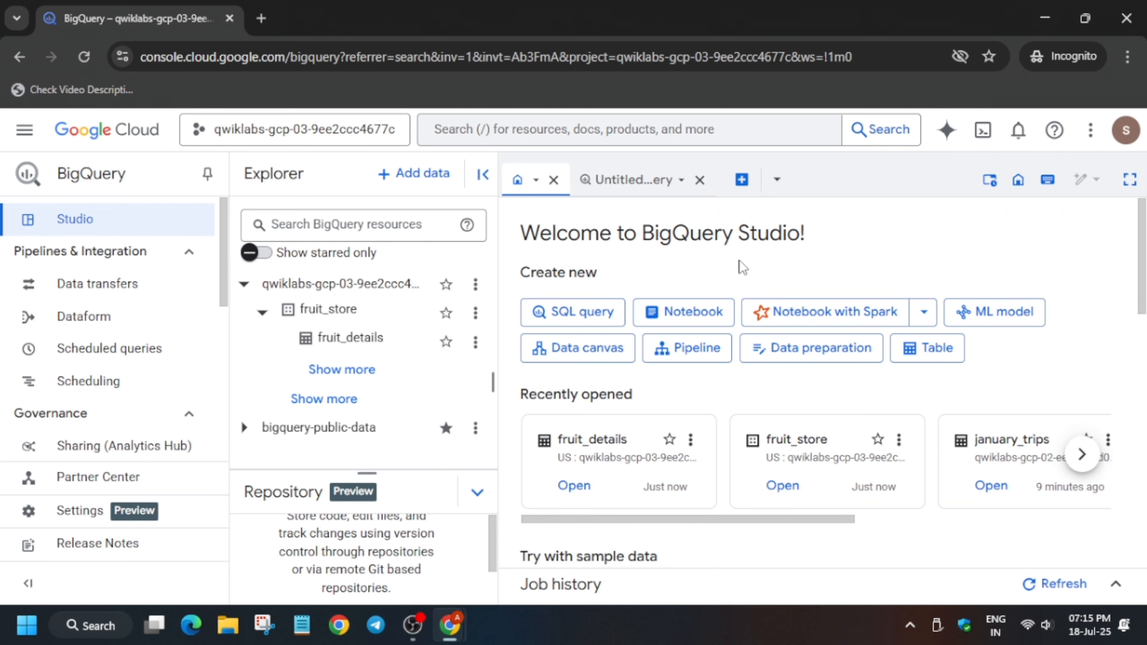
left_click(610, 180)
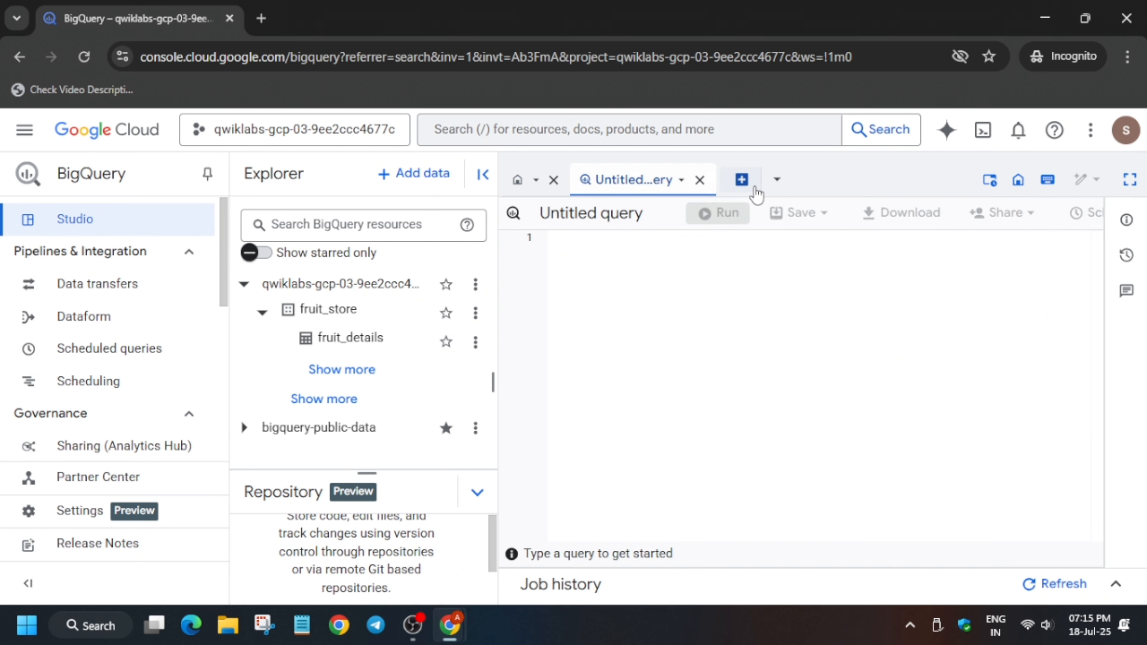
Check the lab progress for the JSON data objective, and copy the Task 3 all_sessions query for use in BigQuery
key("alt+Tab")
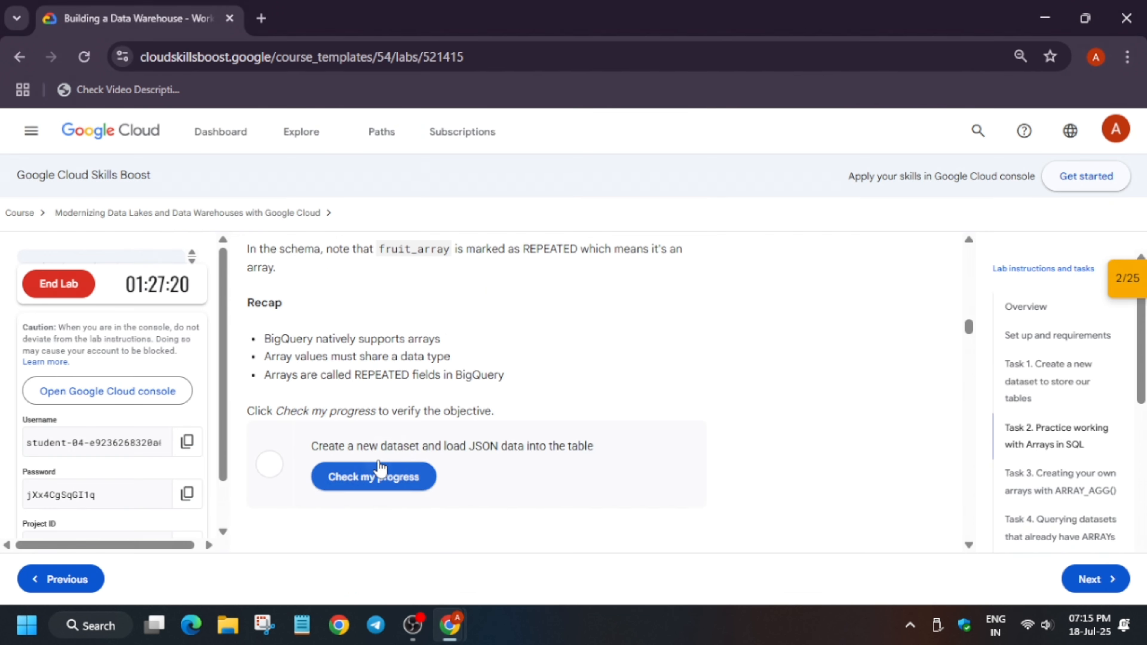
left_click(374, 477)
scroll(653, 440, "down", 7)
left_click(686, 362)
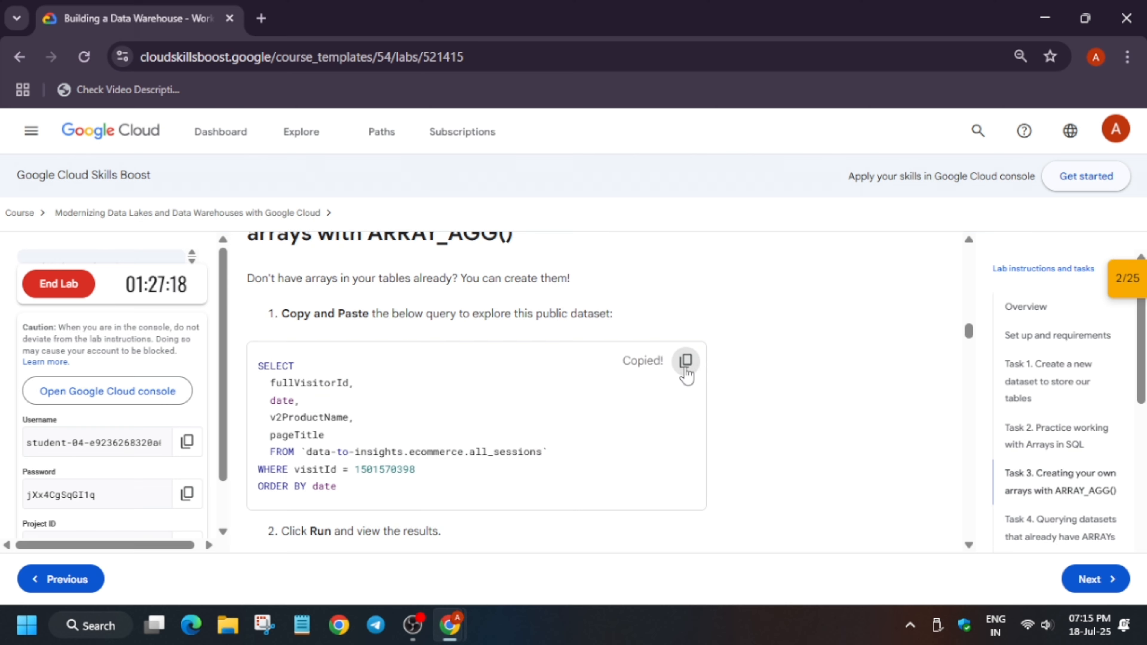
key("alt+Tab")
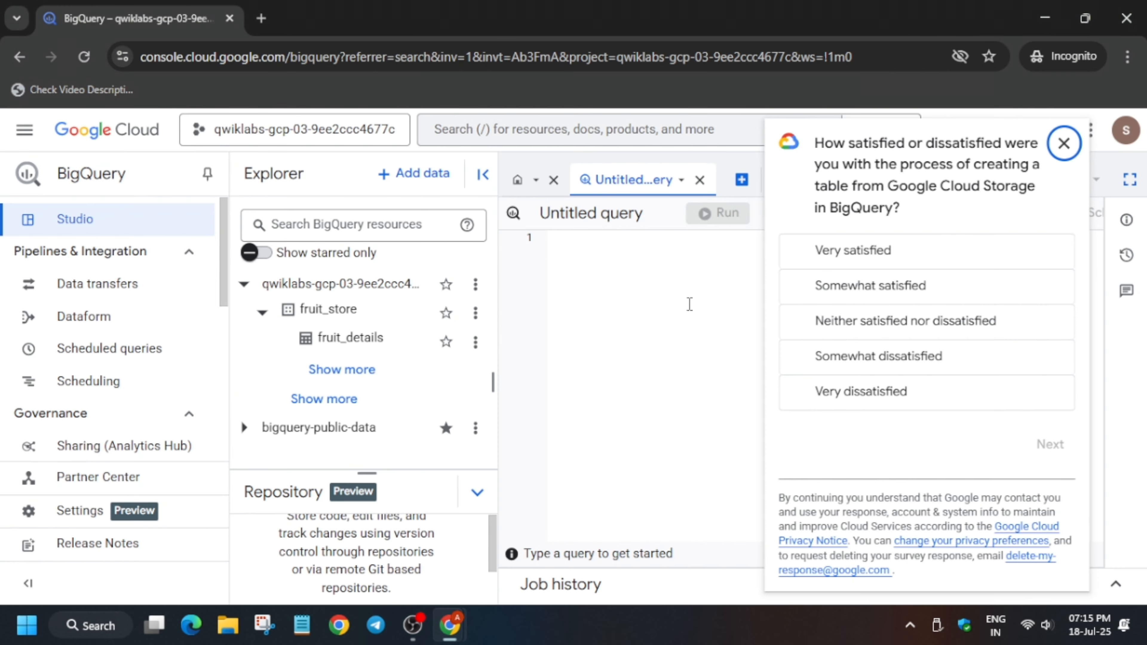
Dismiss the satisfaction survey, paste the copied all_sessions query into the empty BigQuery query and run it
left_click(1064, 143)
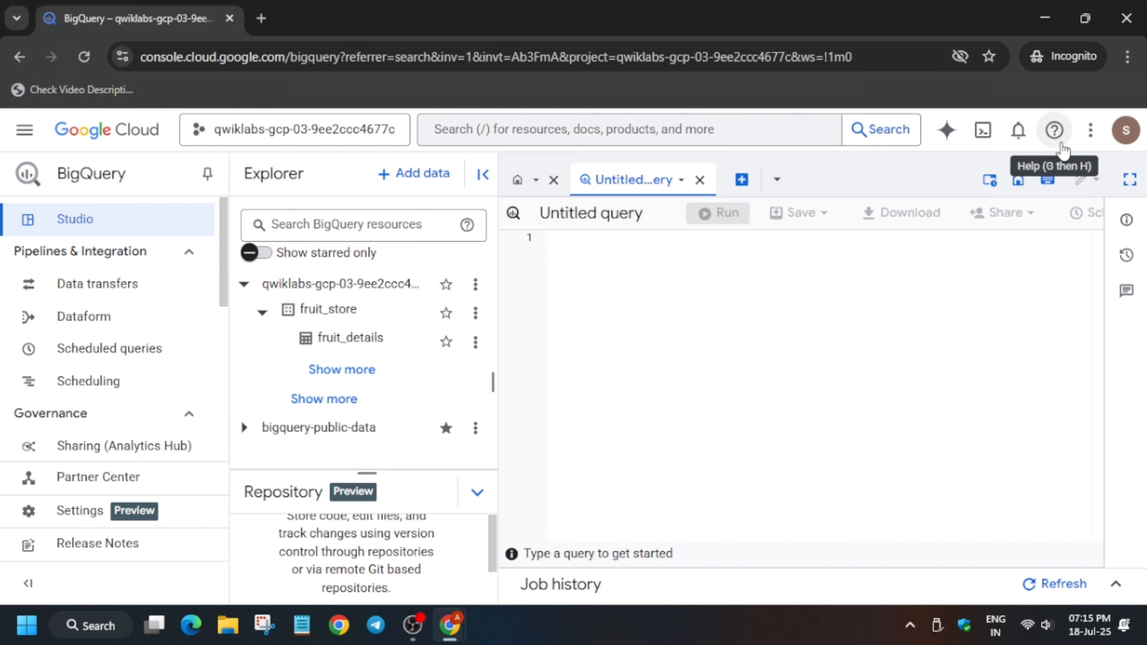
key("ctrl+v")
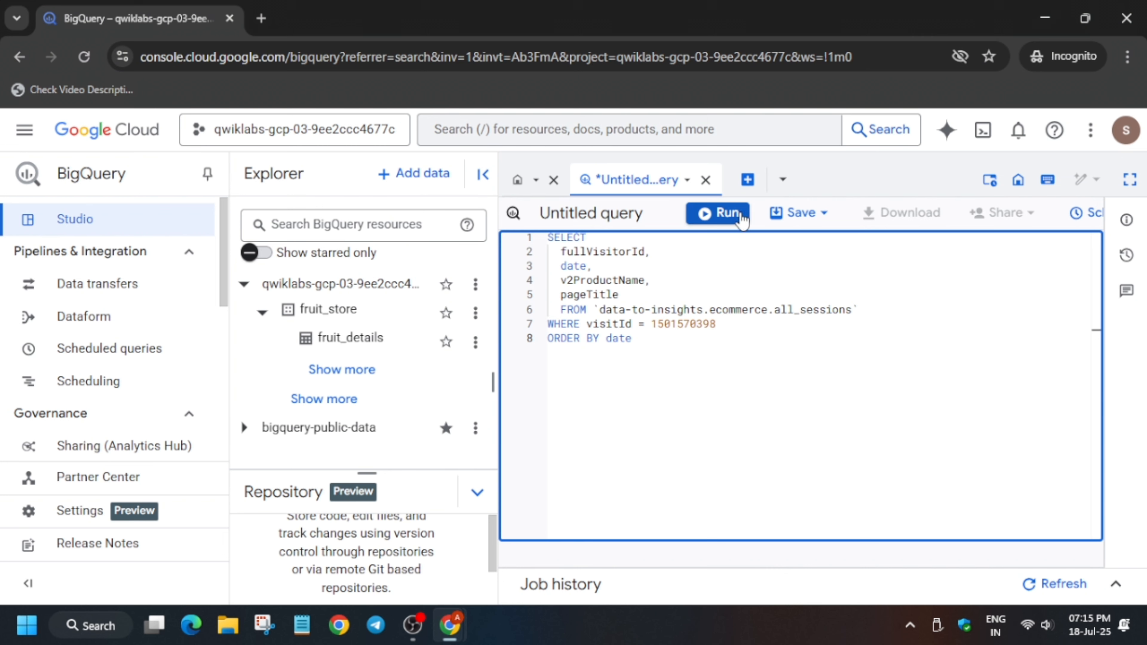
left_click(741, 215)
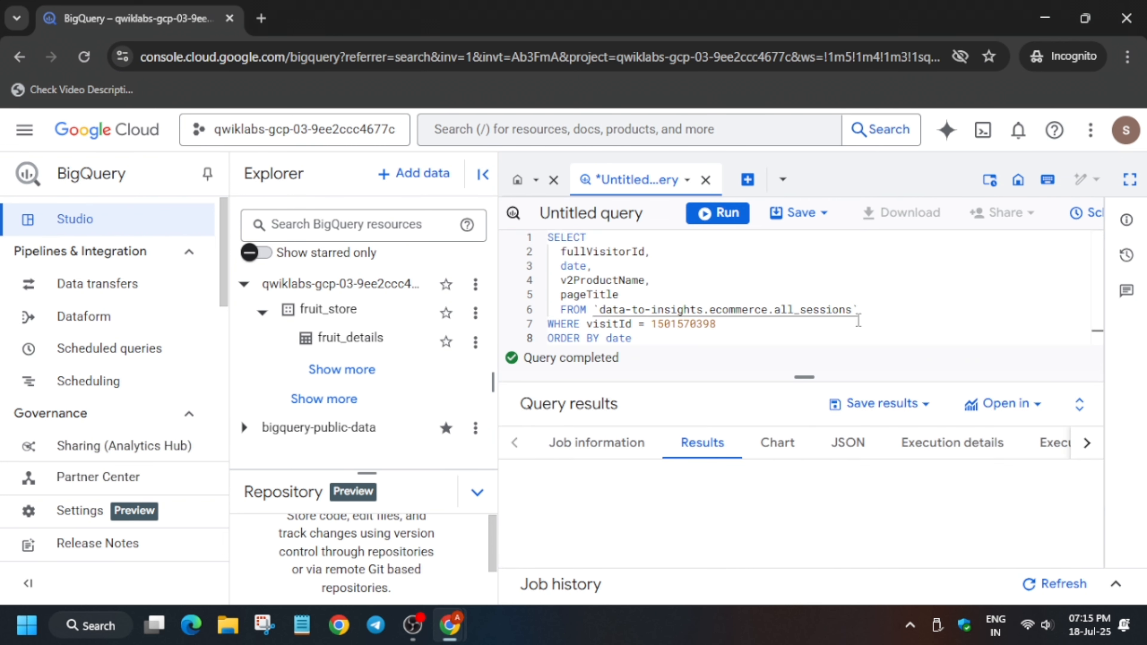
Copy the Task 3 ARRAY_AGG query from the lab instructions, replace the current BigQuery query with it and run it
key("alt+Tab")
scroll(368, 413, "down", 5)
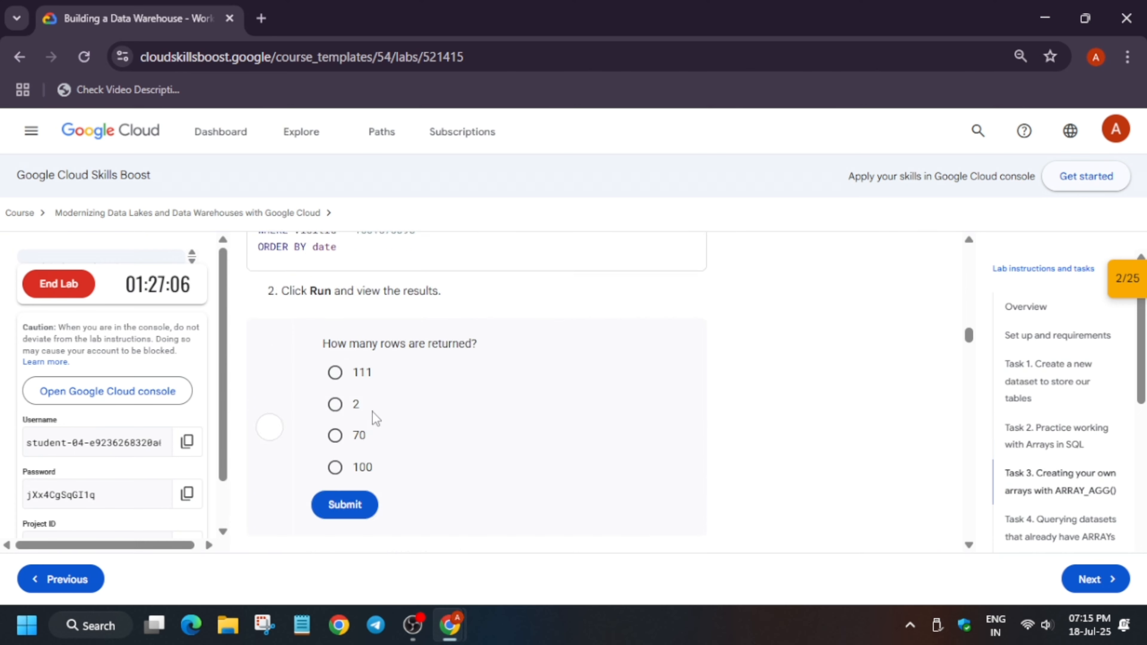
scroll(432, 389, "up", 6)
scroll(437, 386, "down", 5)
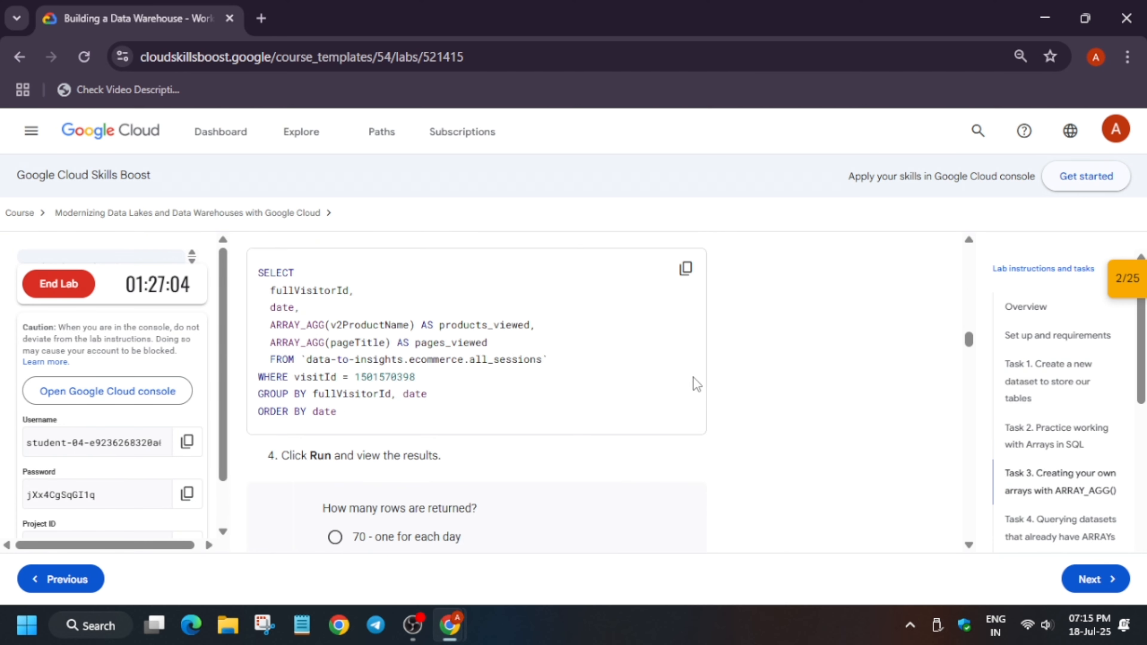
left_click(680, 273)
scroll(541, 412, "down", 5)
key("alt+Tab")
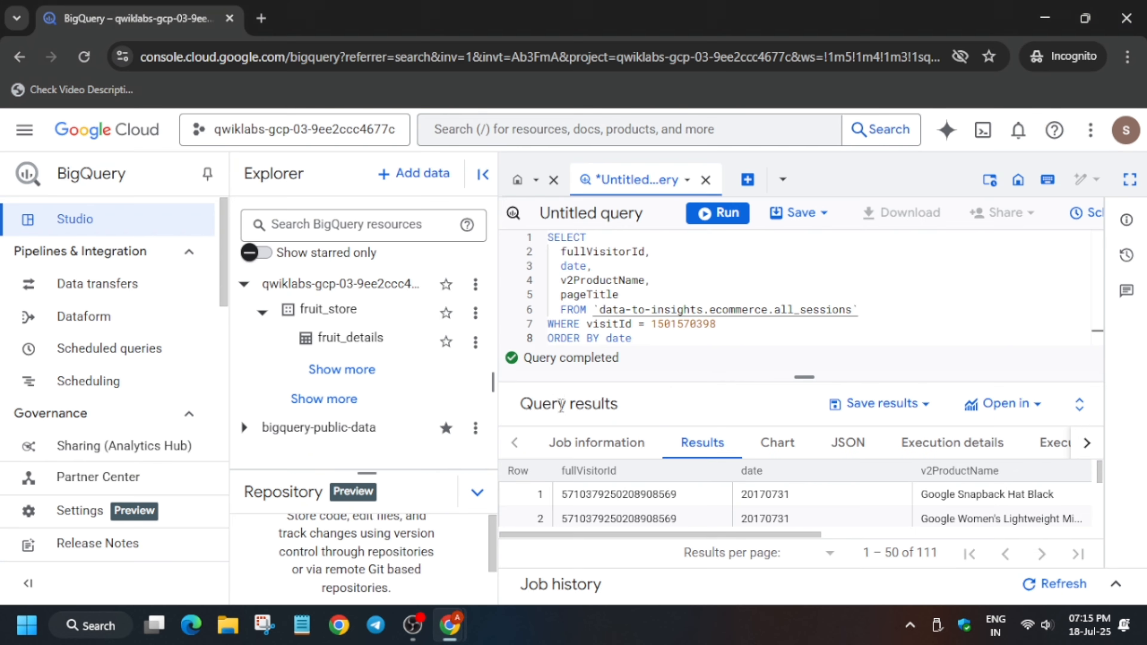
left_click(827, 277)
key("ctrl+a")
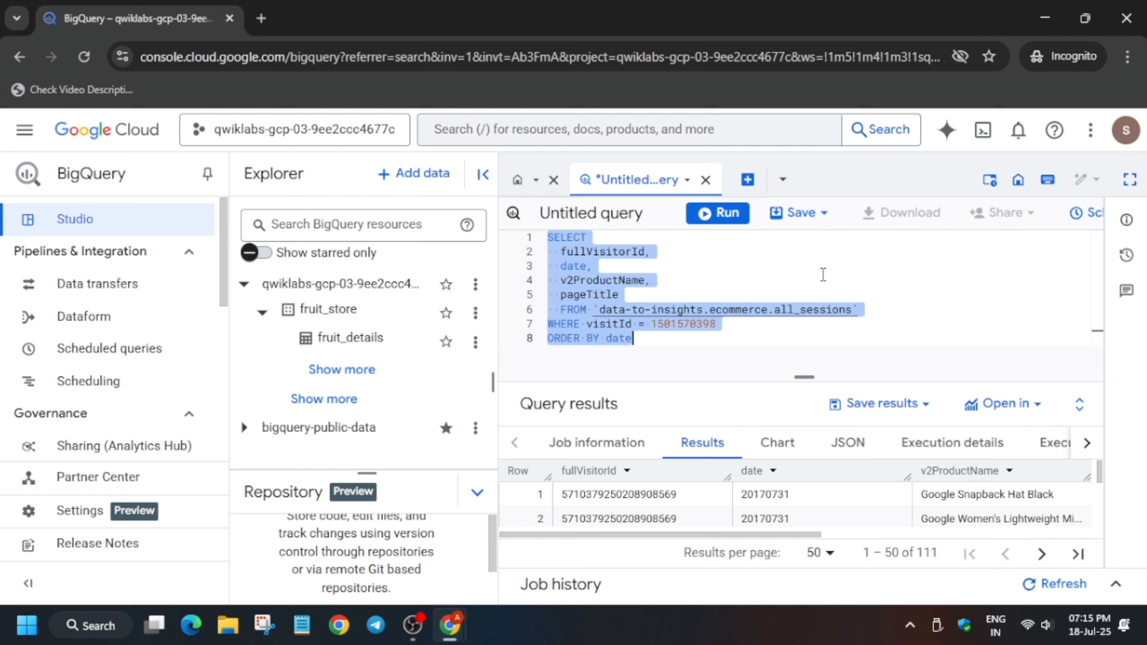
key("ctrl+v")
left_click(736, 219)
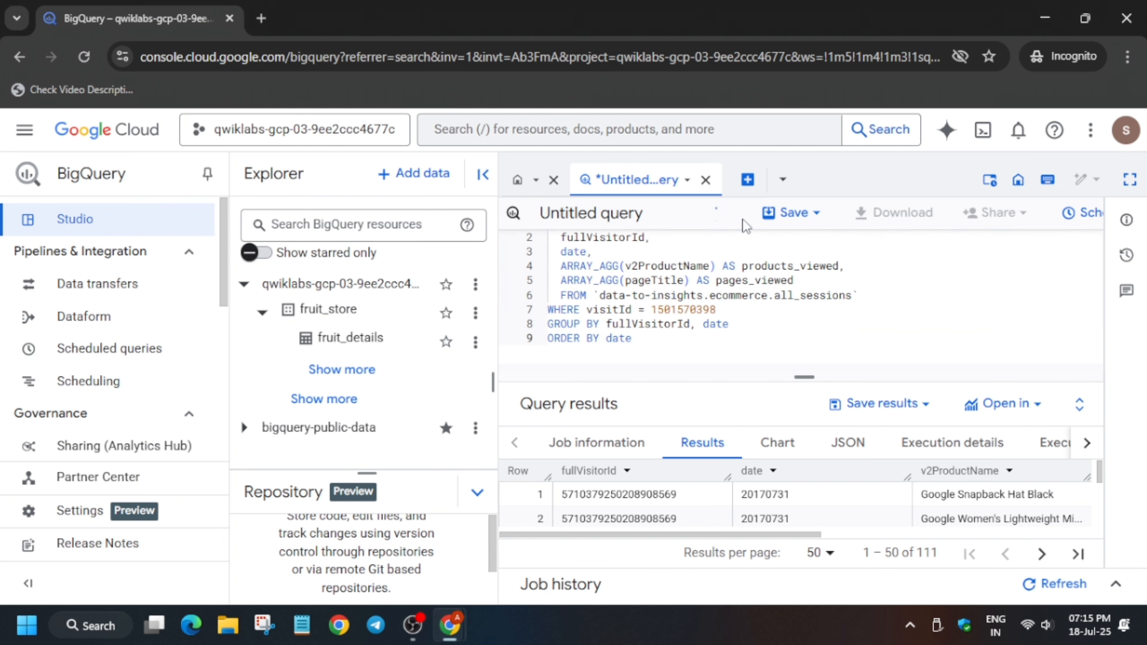
Copy the step 5 ARRAY_LENGTH query from the lab instructions and run it in a new, separate BigQuery query
left_click(747, 180)
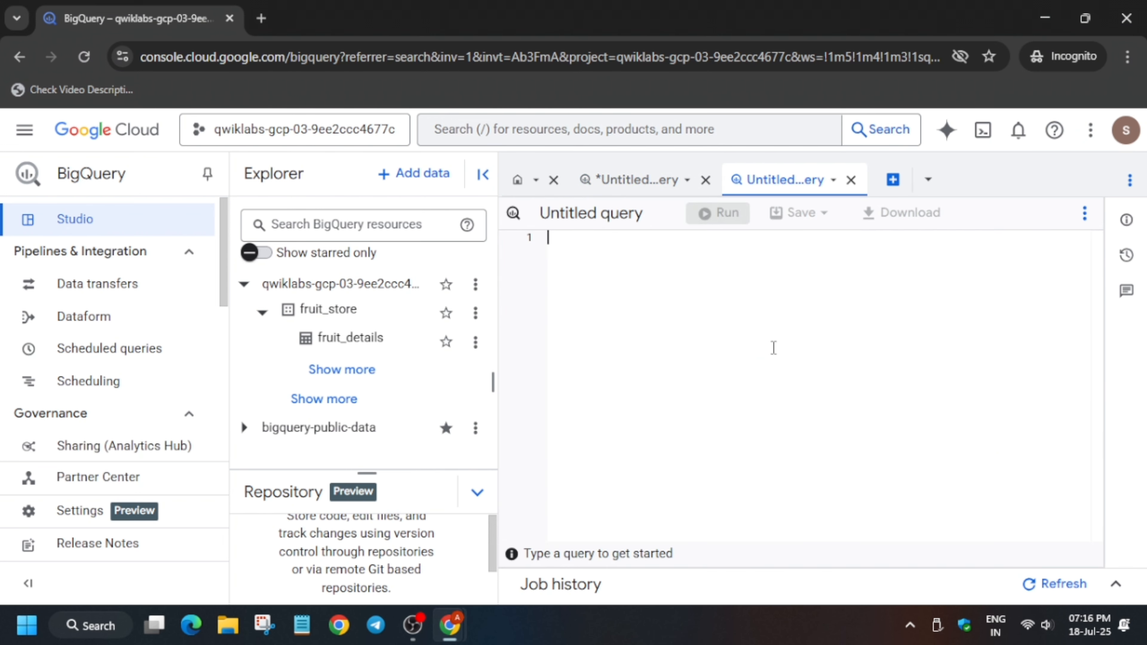
key("alt+Tab")
left_click(683, 341)
scroll(683, 347, "down", 2)
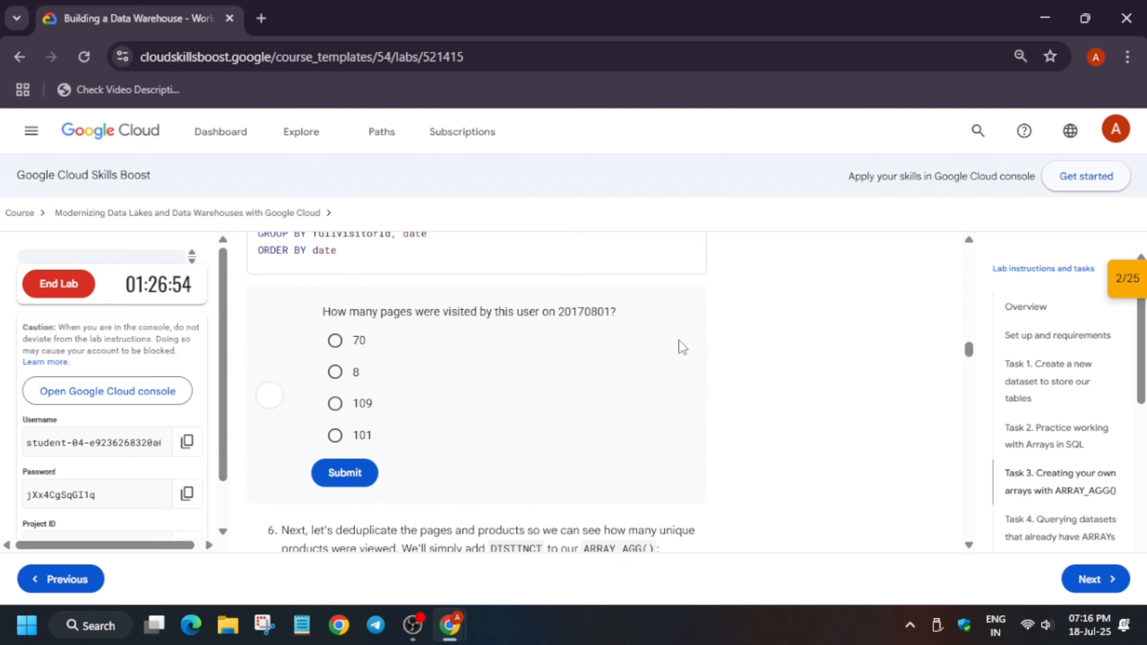
scroll(682, 347, "down", 4)
scroll(682, 347, "up", 12)
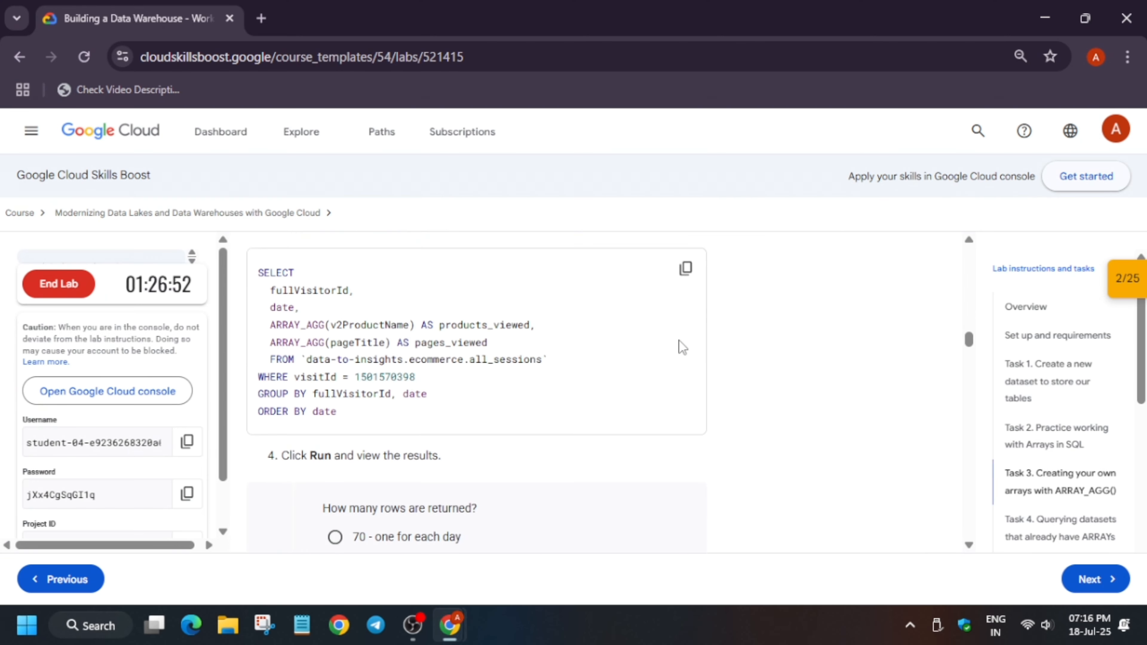
scroll(682, 347, "up", 8)
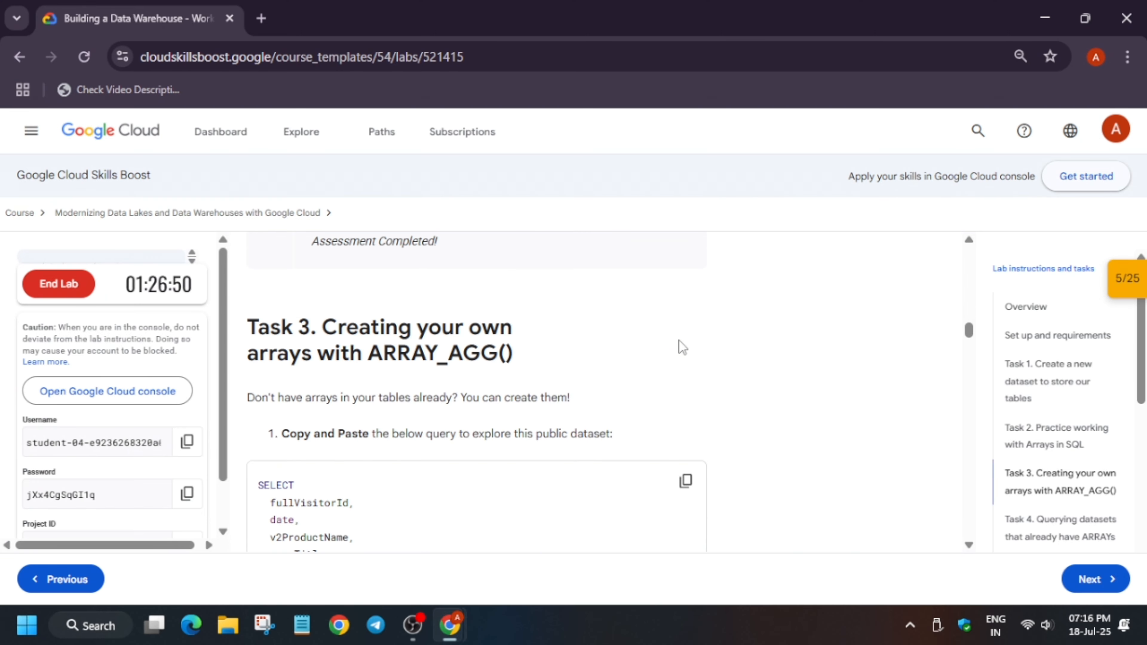
scroll(682, 347, "down", 15)
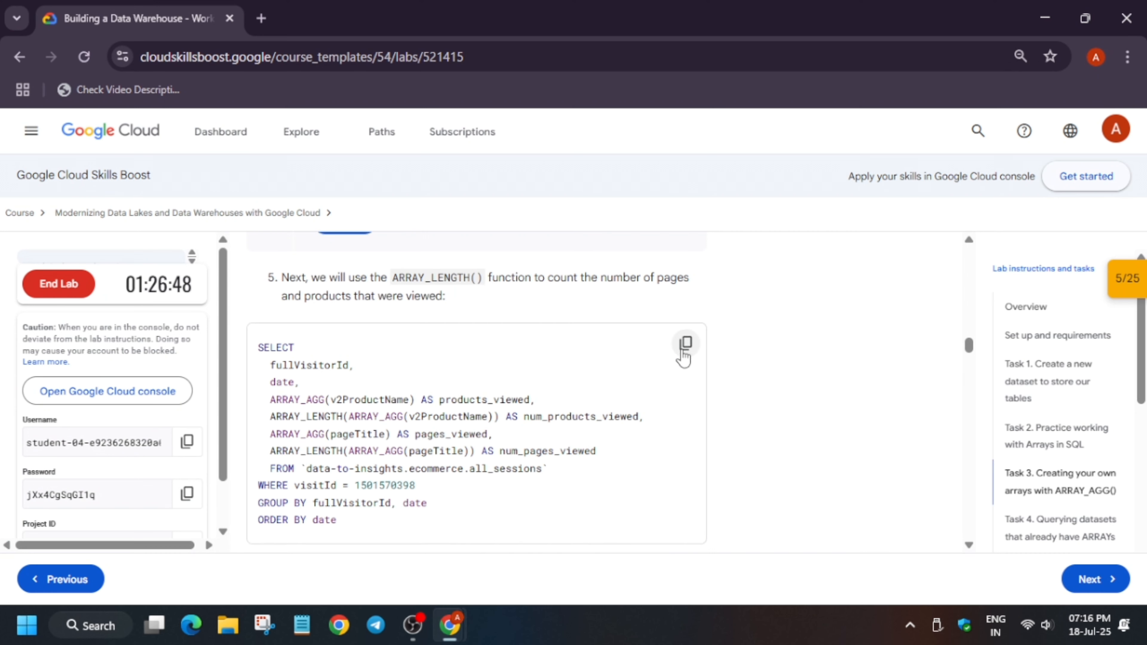
left_click(683, 353)
key("alt+Tab")
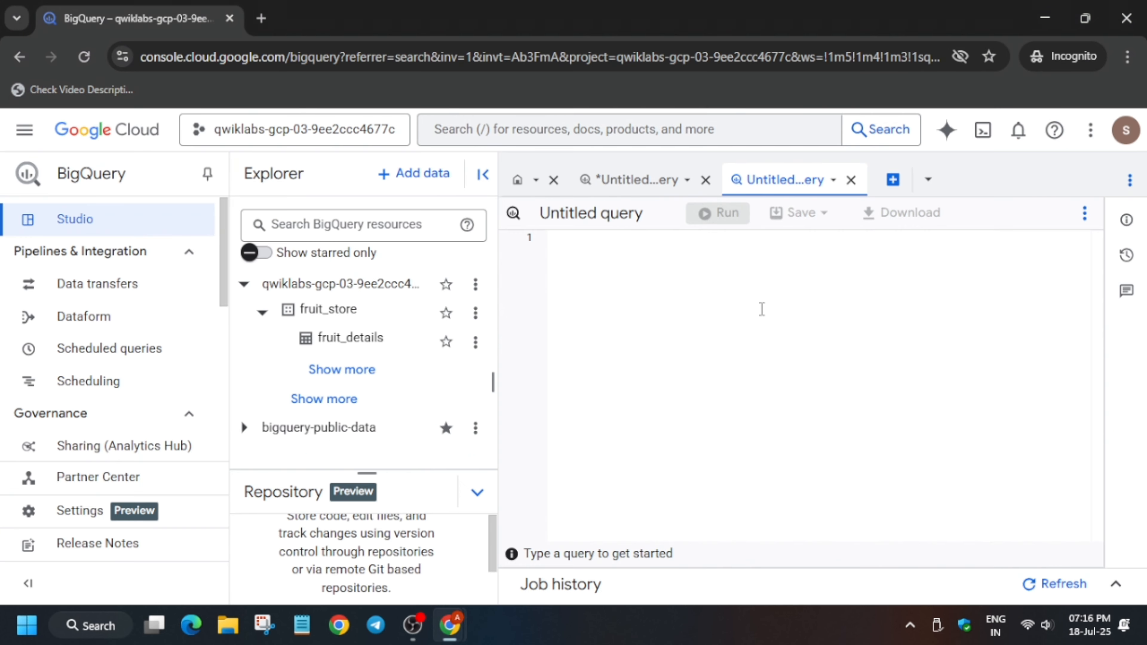
key("ctrl+v")
left_click(718, 212)
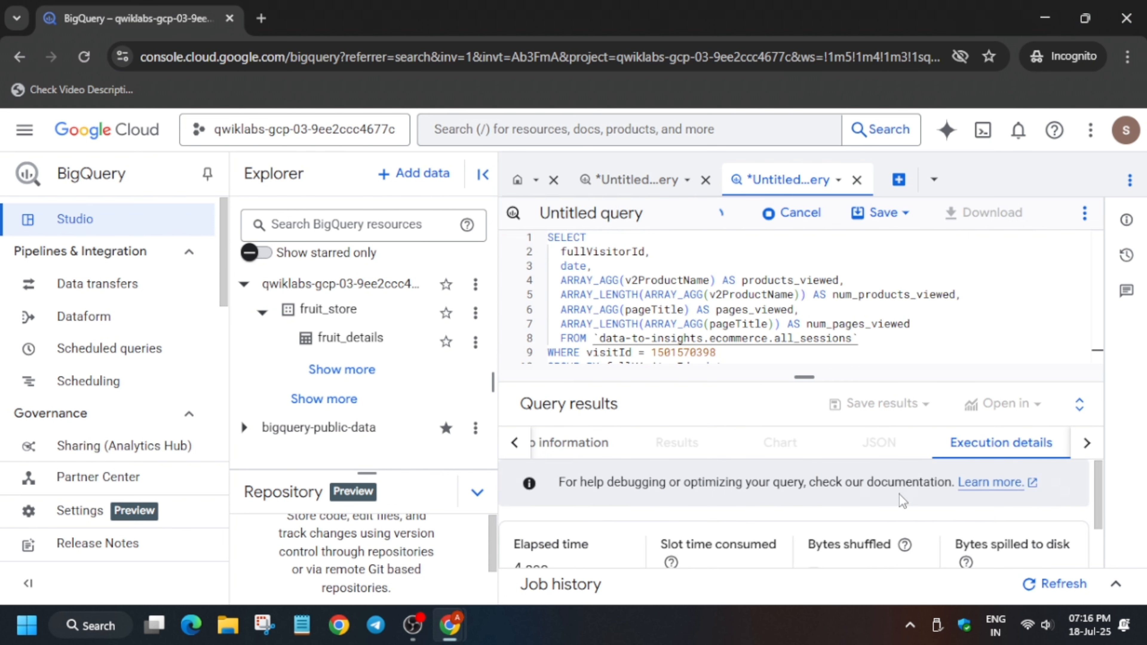
Copy the ARRAY_AGG(DISTINCT) deduplication query from the lab instructions and run it in another new BigQuery query
key("alt+Tab")
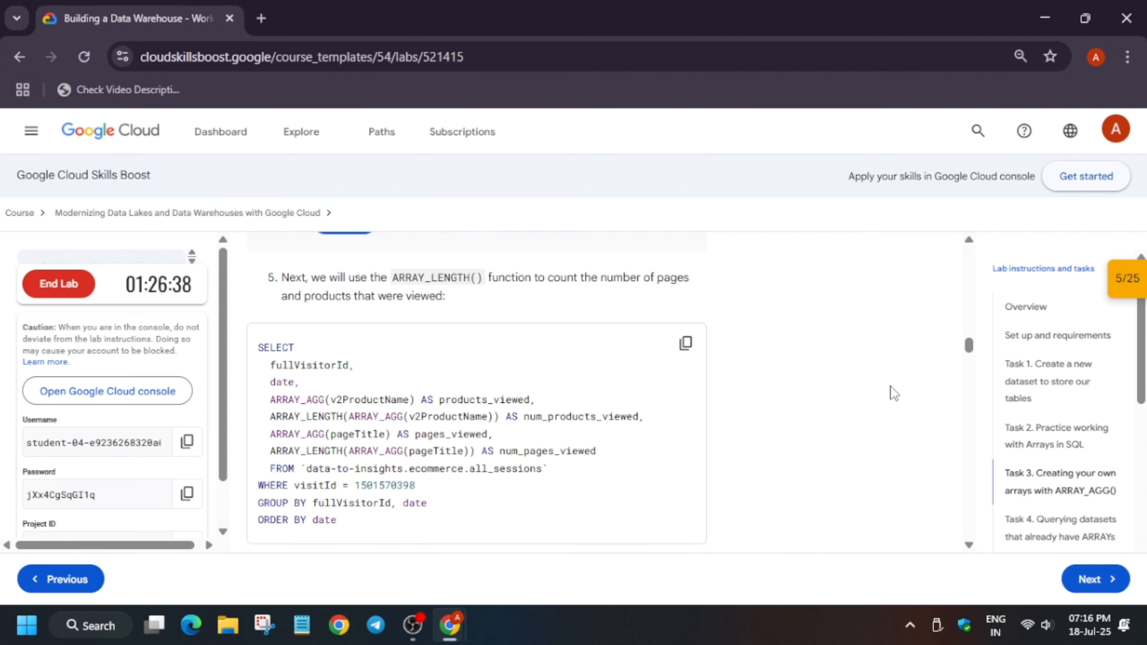
scroll(858, 397, "down", 10)
left_click(684, 417)
key("alt+Tab")
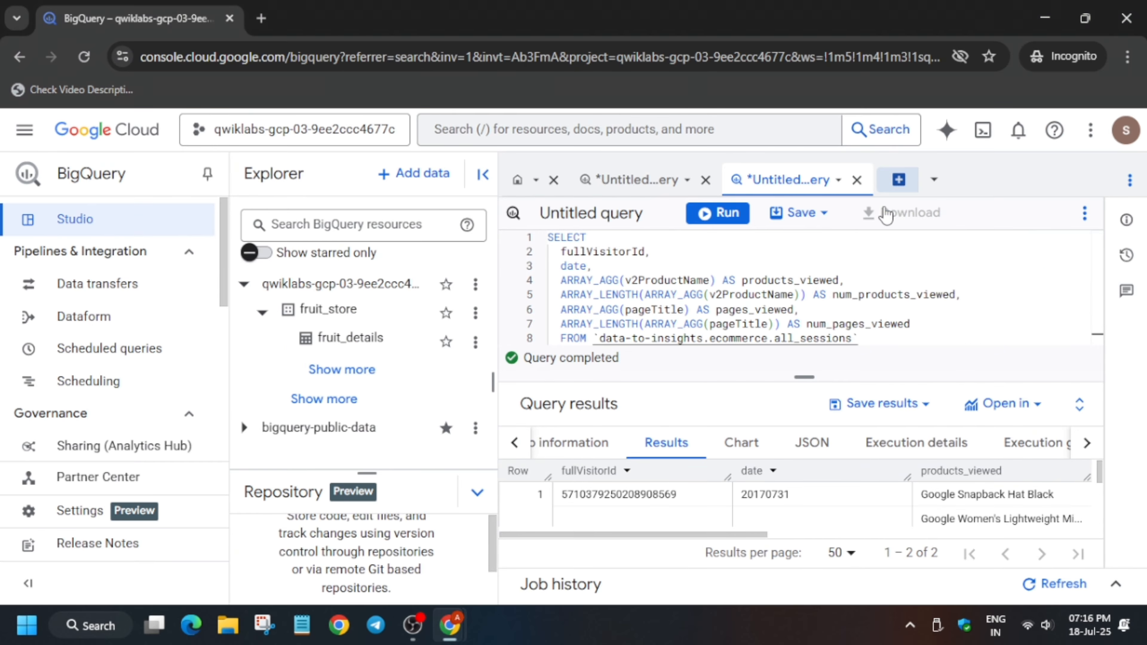
left_click(899, 180)
key("ctrl+v")
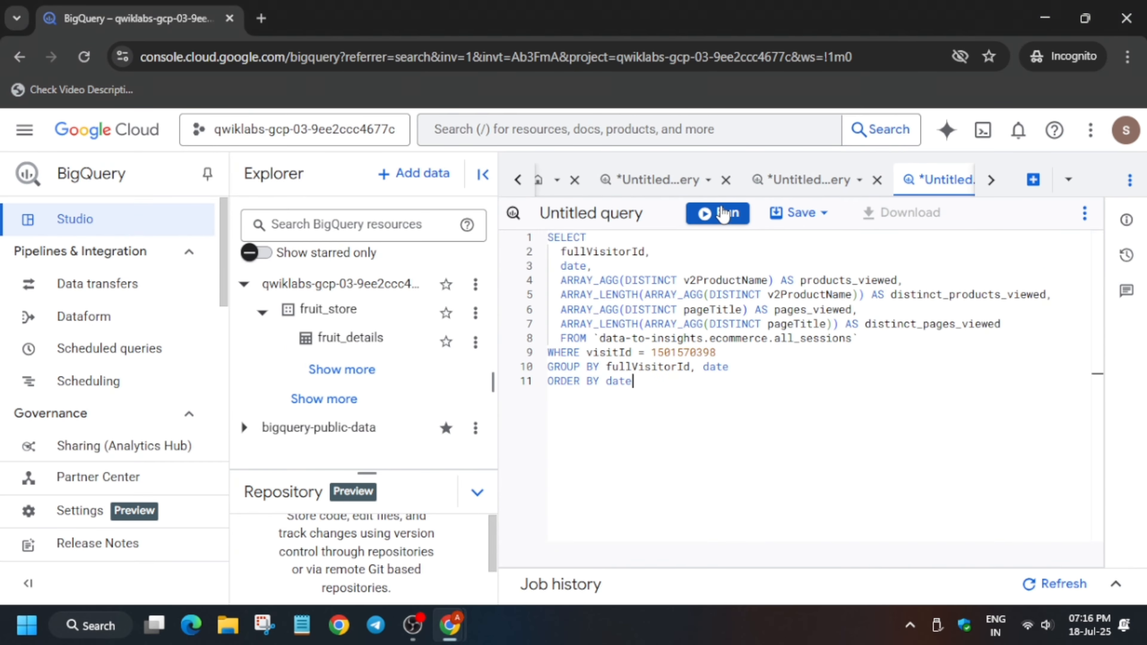
left_click(721, 210)
Return to the lab instructions and check the progress for the objective Creating arrays with ARRAY_AGG()
key("alt+Tab")
scroll(632, 347, "down", 3)
scroll(631, 347, "down", 10)
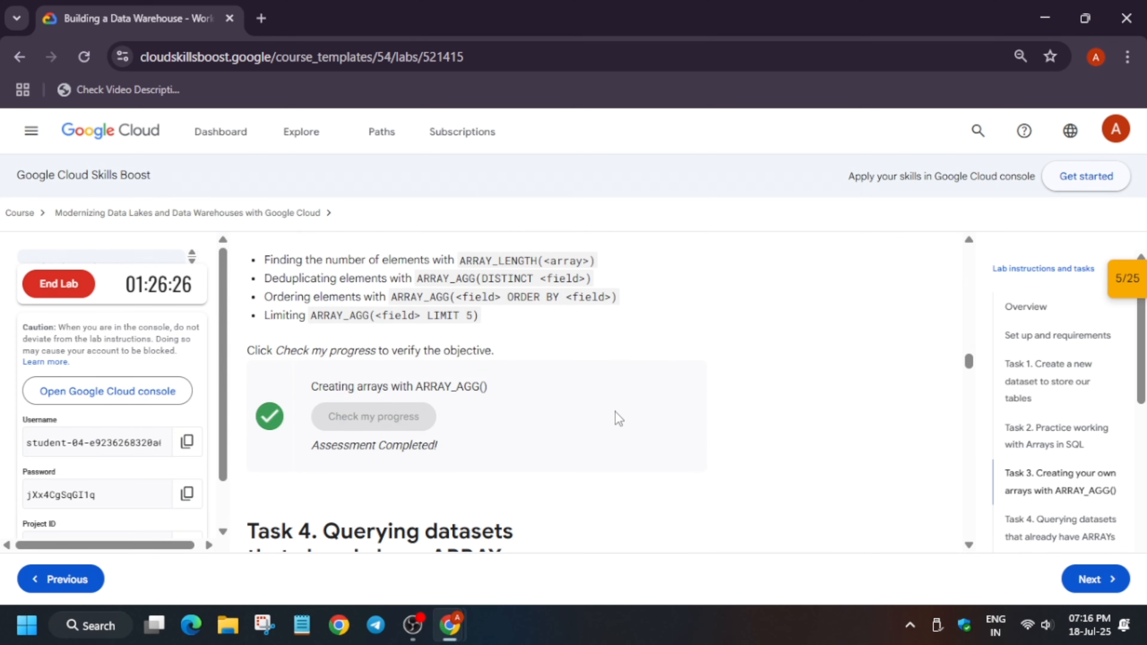
Copy the Task 4 SELECT * query on ga_sessions_20170801, replace the current BigQuery query with it and run it
scroll(617, 418, "down", 8)
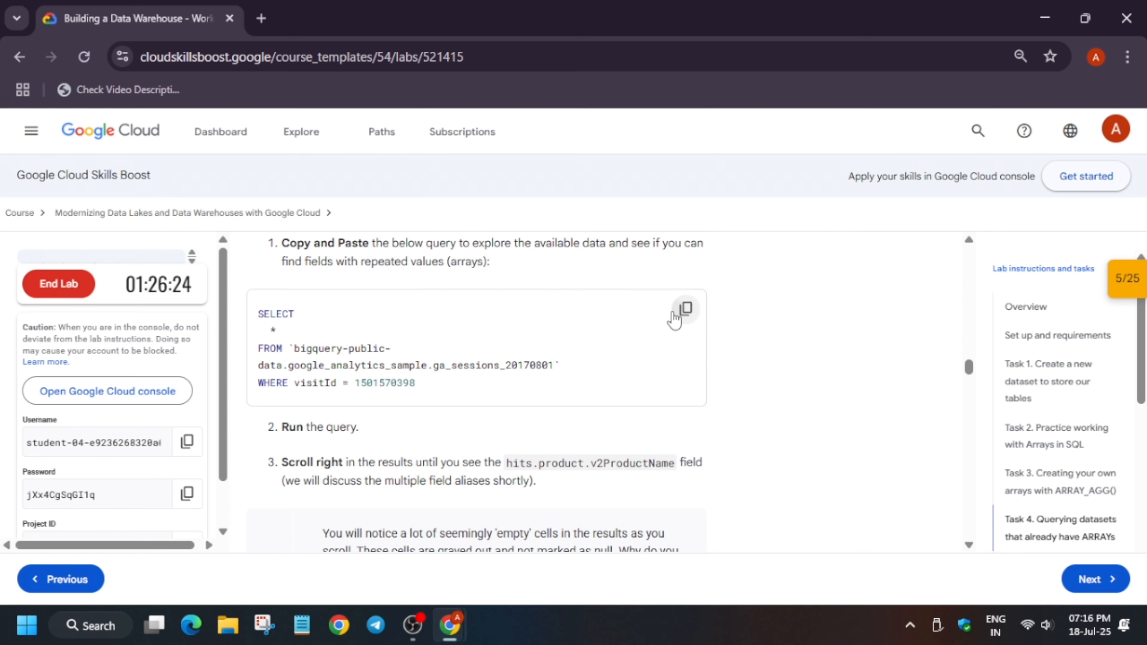
left_click(686, 308)
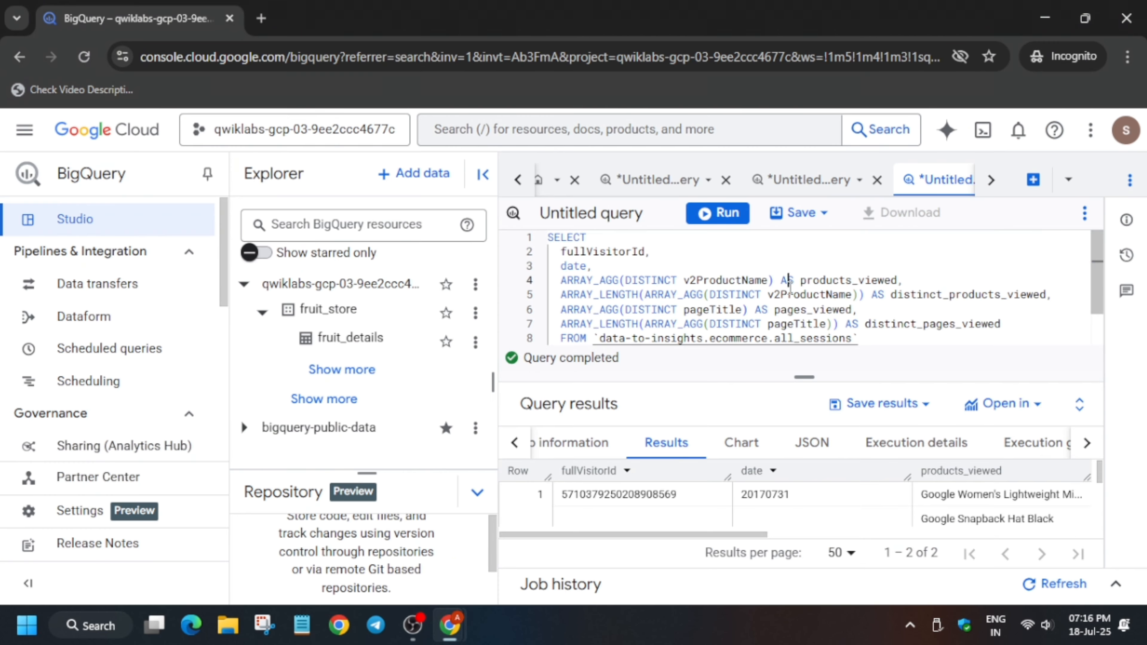
key("ctrl+a")
key("ctrl+v")
left_click(716, 214)
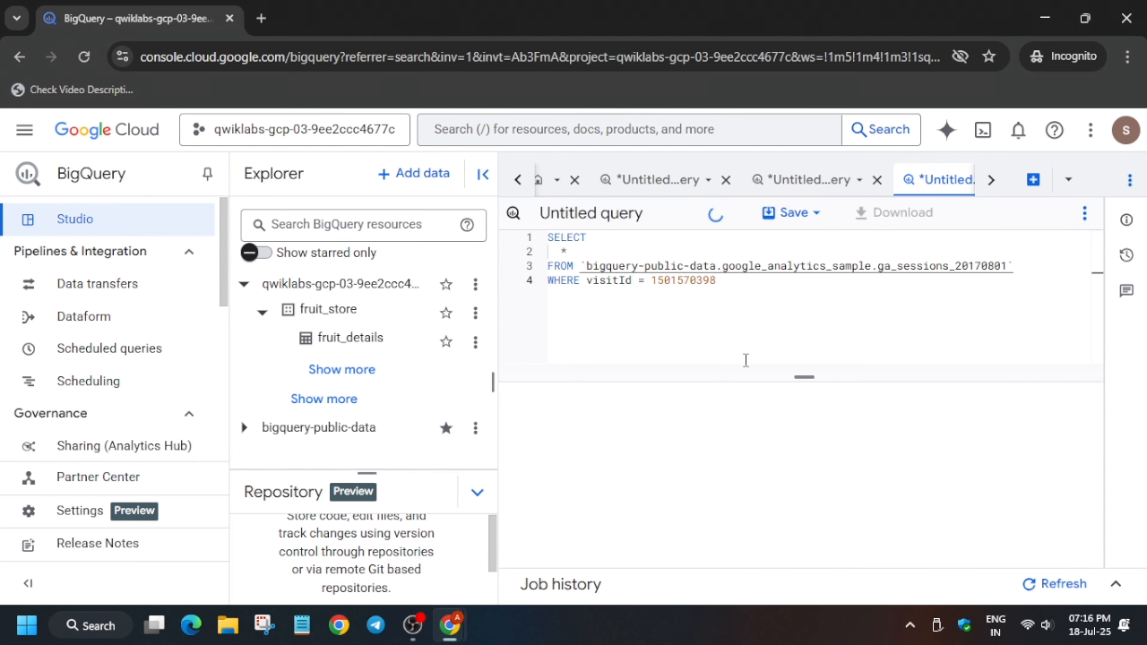
Copy the Task 4 query for visitId and hits.page.pageTitle, replace the current BigQuery query with it and run it
key("alt+Tab")
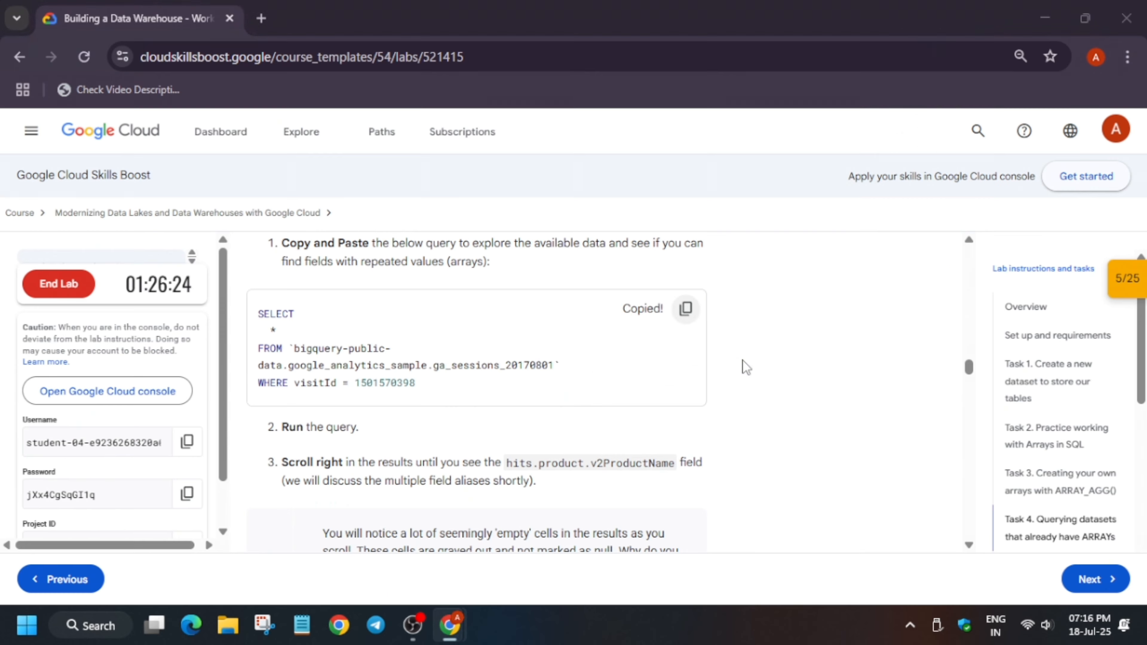
scroll(424, 432, "down", 15)
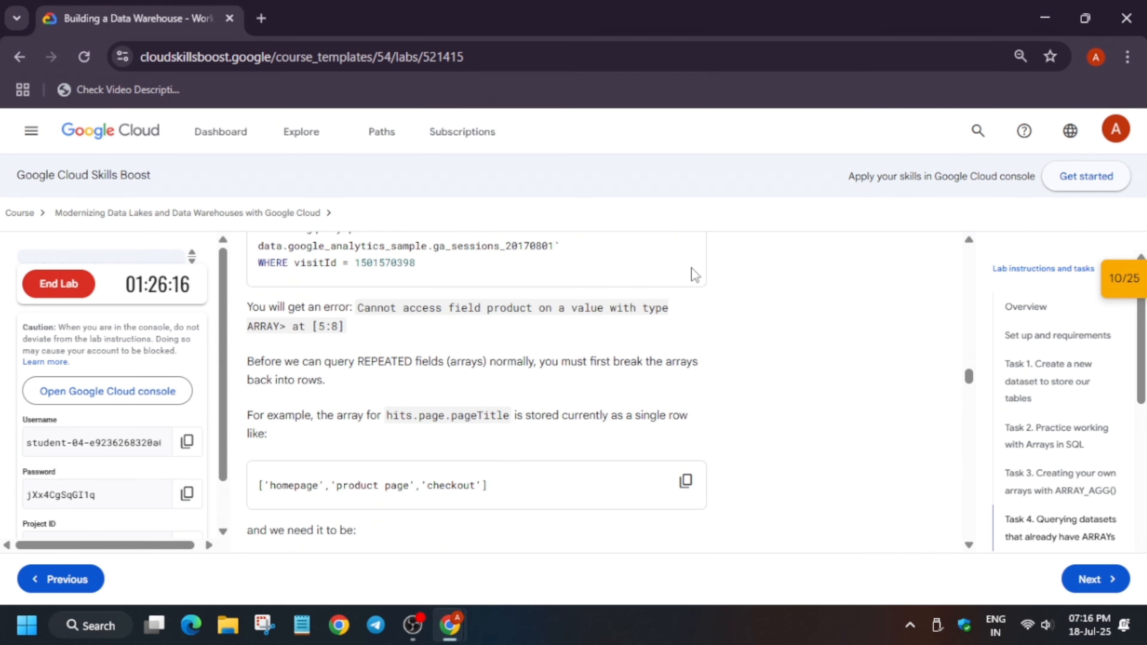
scroll(716, 356, "up", 4)
left_click(686, 352)
key("alt+Tab")
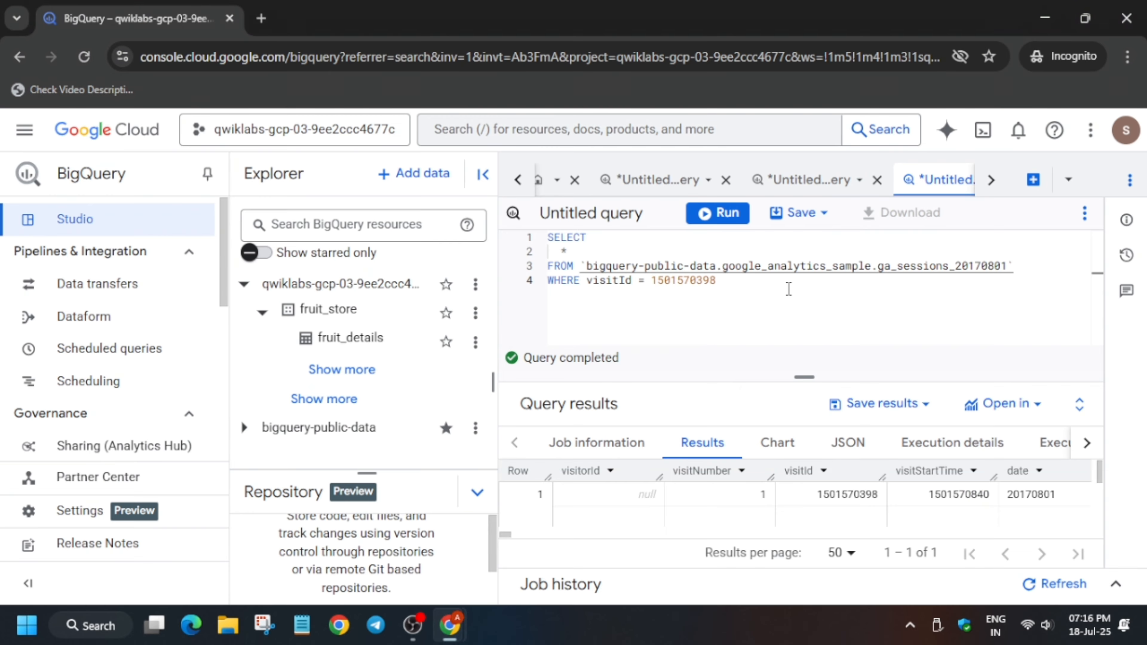
key("ctrl+a")
key("ctrl+v")
left_click(719, 214)
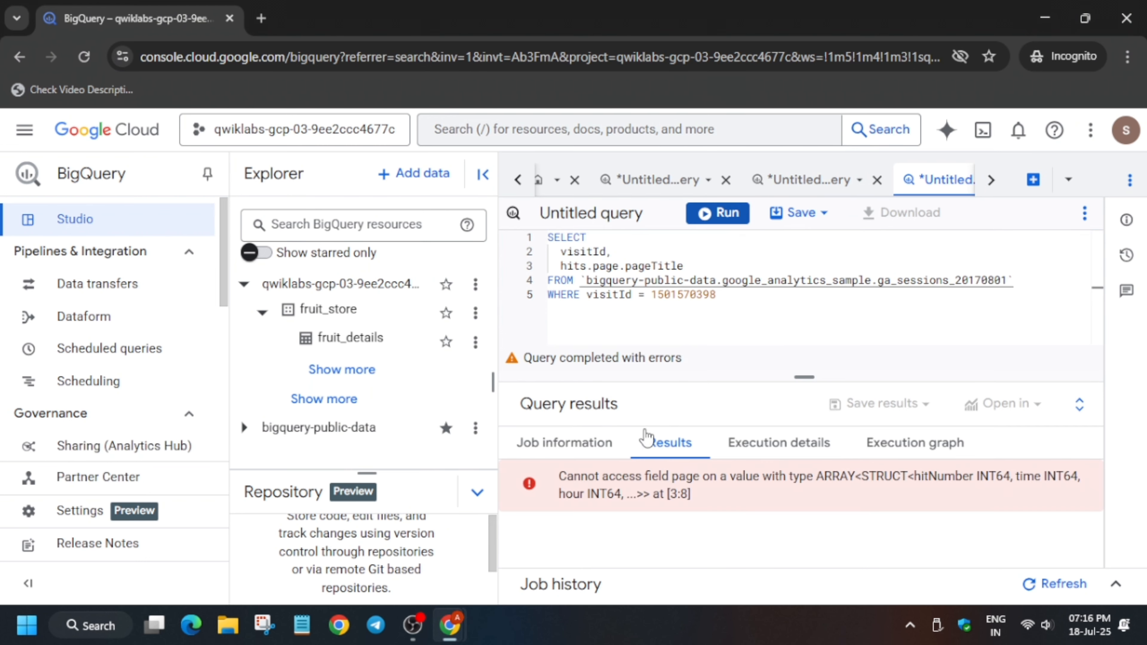
Copy the step 5 UNNEST(hits) query from the lab instructions, replace the current BigQuery query with it and run it
key("alt+Tab")
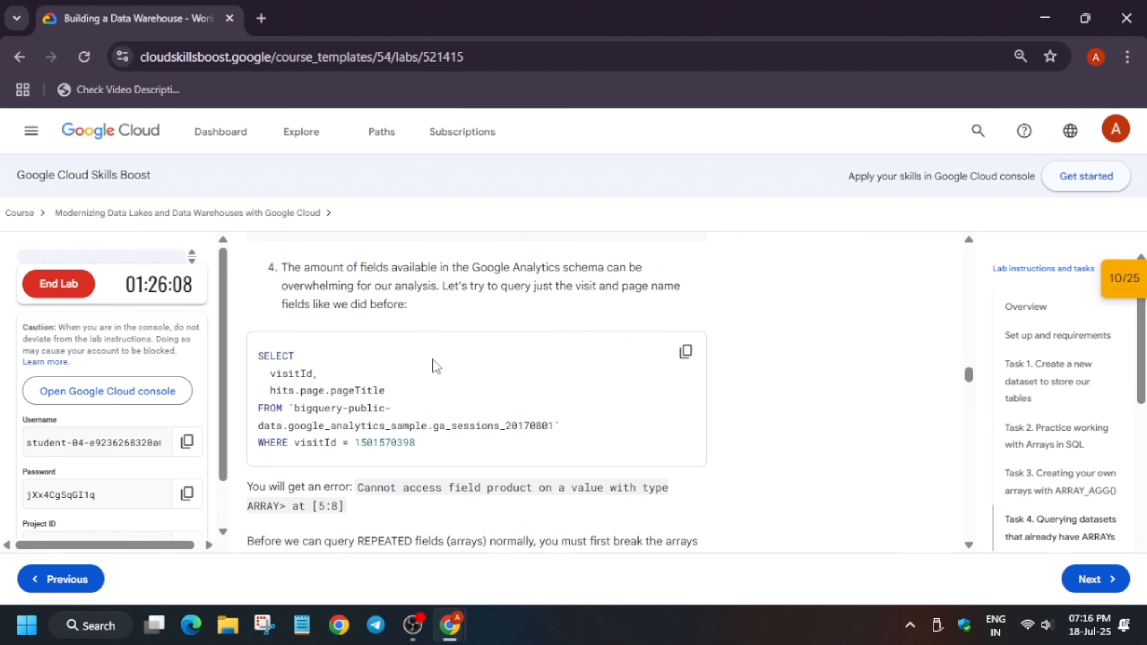
scroll(520, 373, "down", 5)
scroll(581, 414, "up", 4)
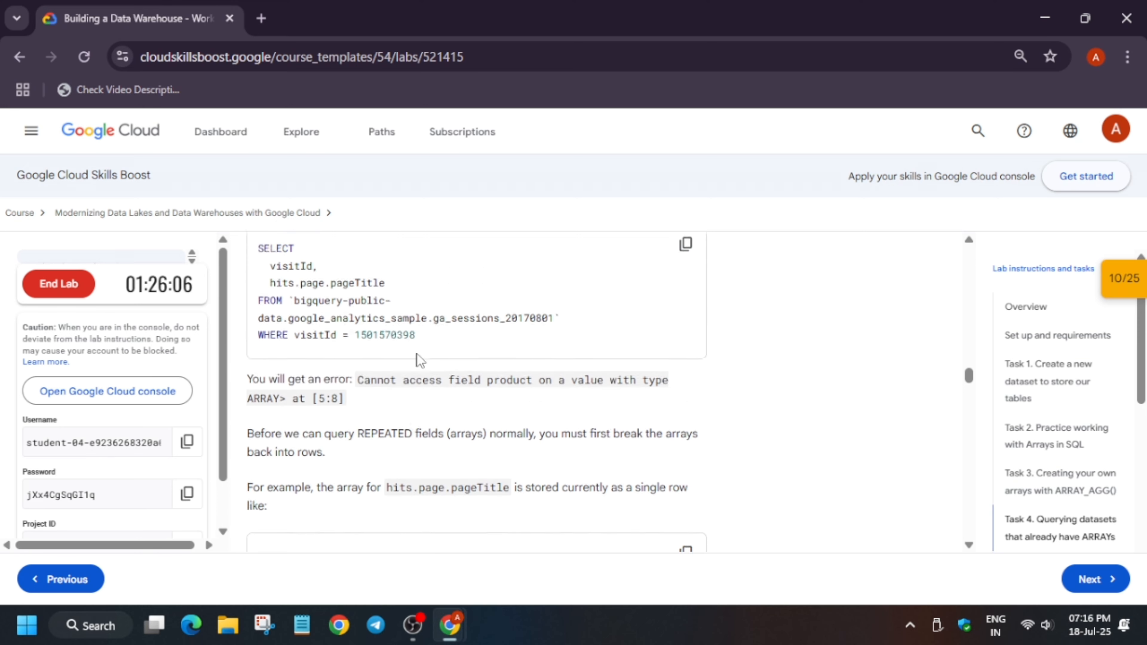
scroll(581, 414, "down", 7)
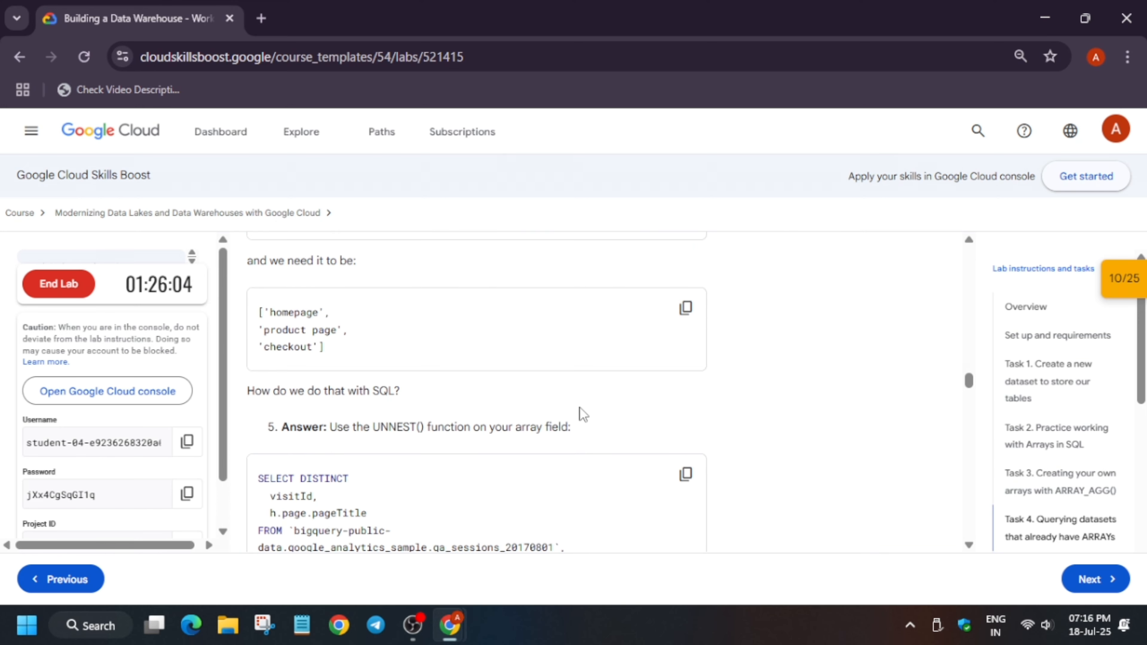
scroll(583, 413, "down", 2)
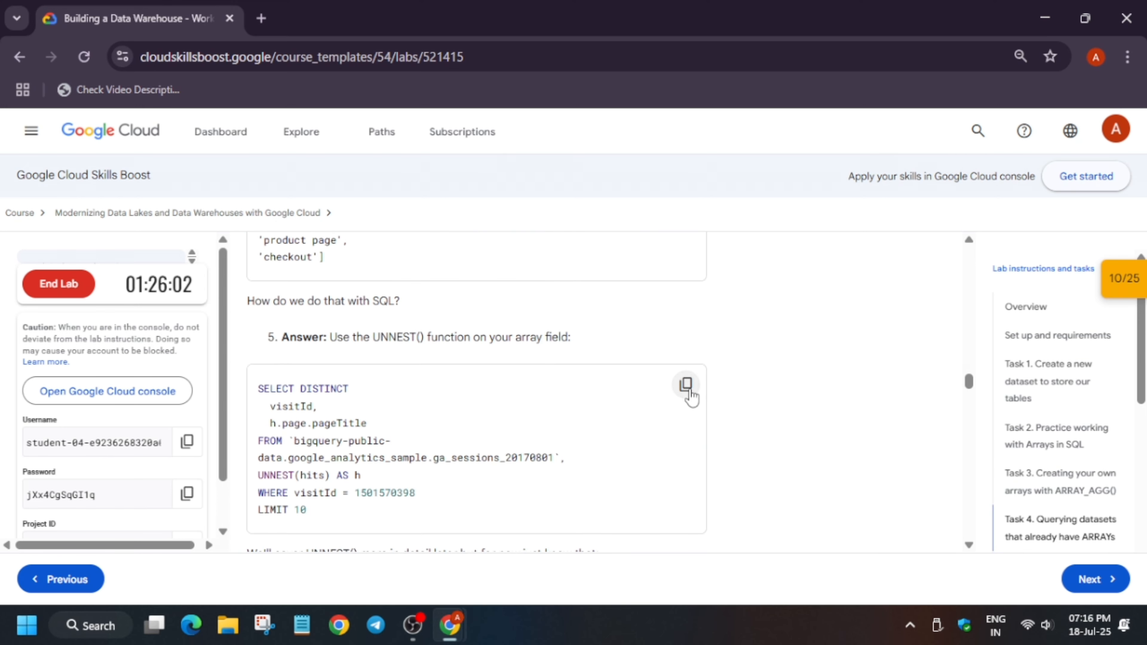
left_click(686, 384)
scroll(686, 388, "down", 4)
key("alt+Tab")
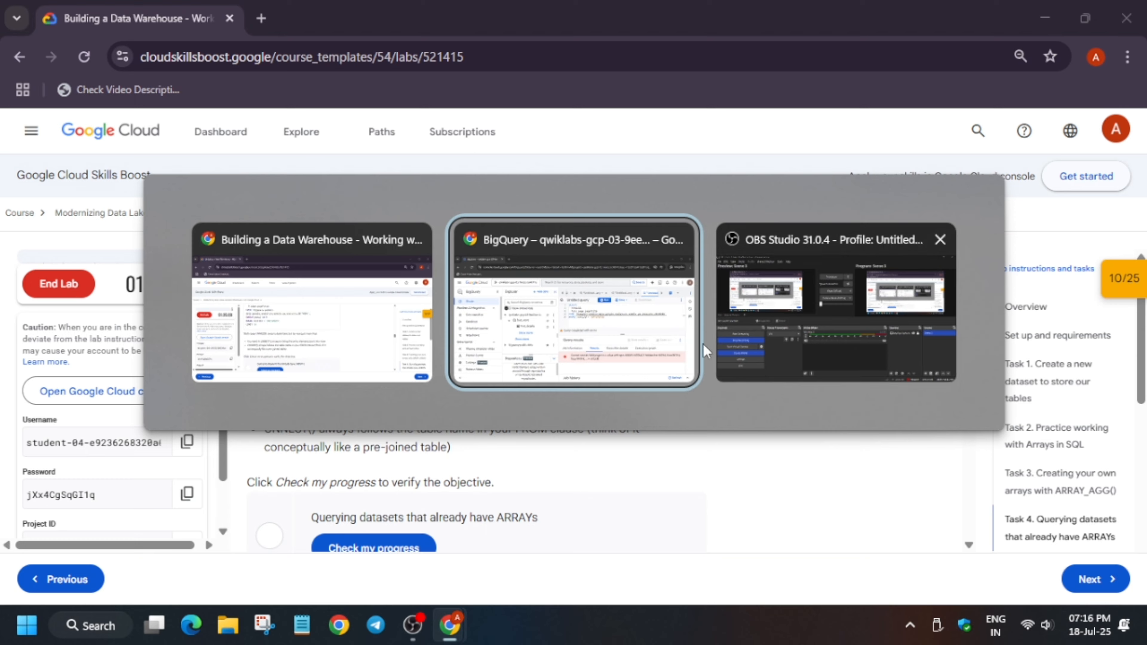
key("ctrl+a")
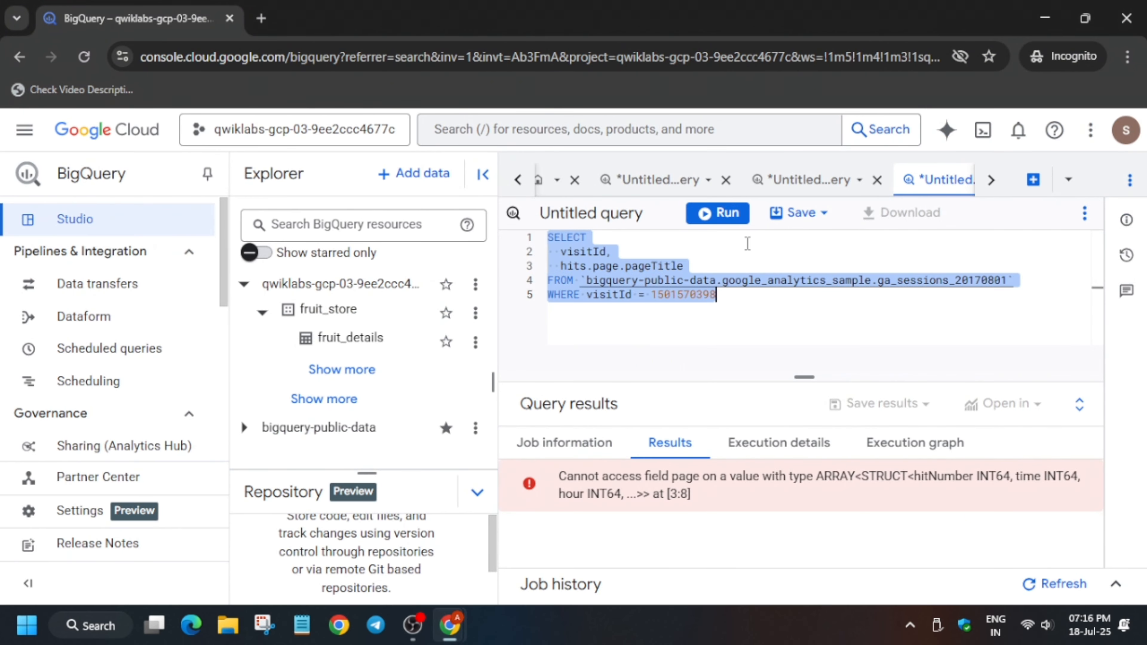
key("ctrl+v")
left_click(719, 215)
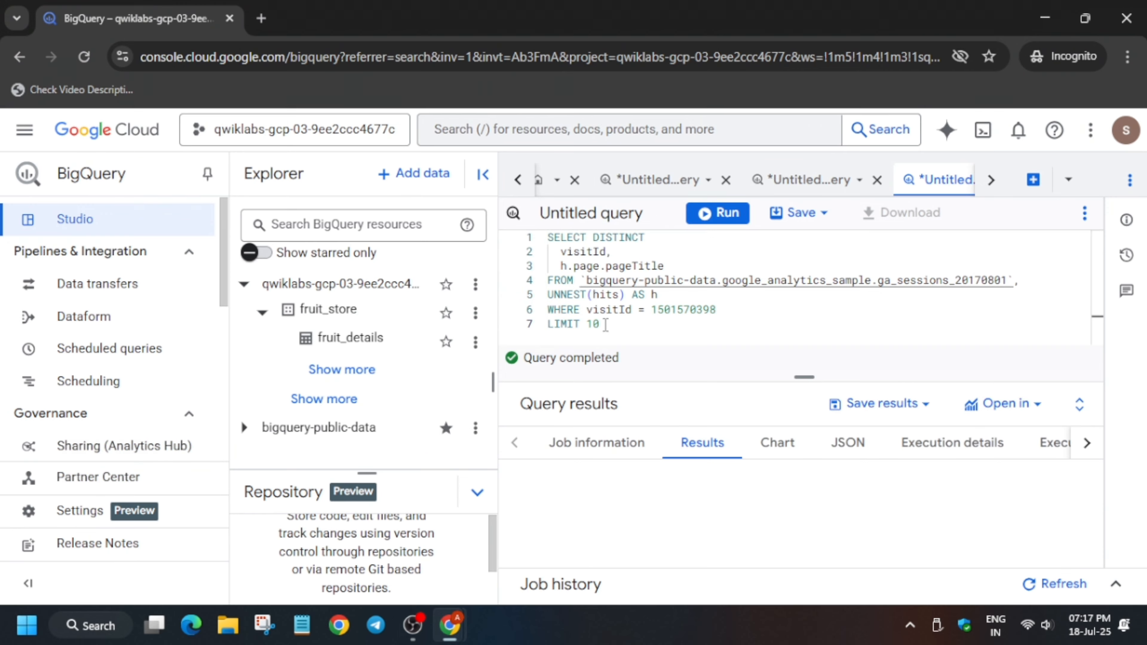
Check the lab progress for the objective Querying datasets that already have ARRAYs, and look ahead to Task 5 on STRUCTs
key("alt+Tab")
left_click(361, 546)
scroll(619, 487, "down", 6)
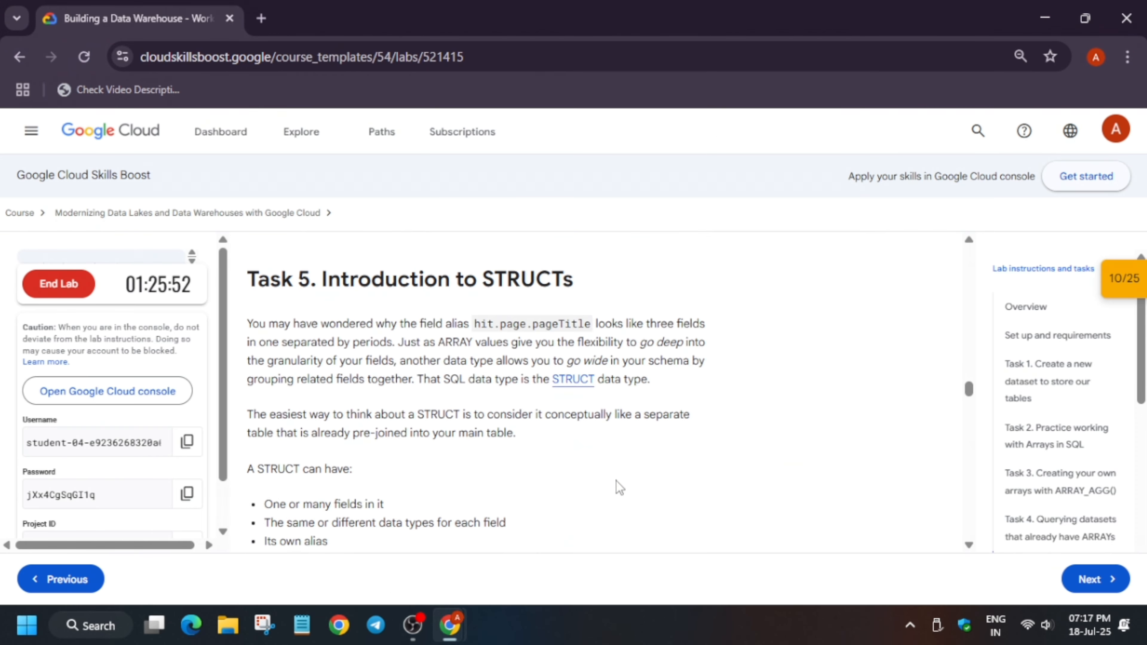
scroll(619, 487, "up", 5)
scroll(618, 486, "down", 10)
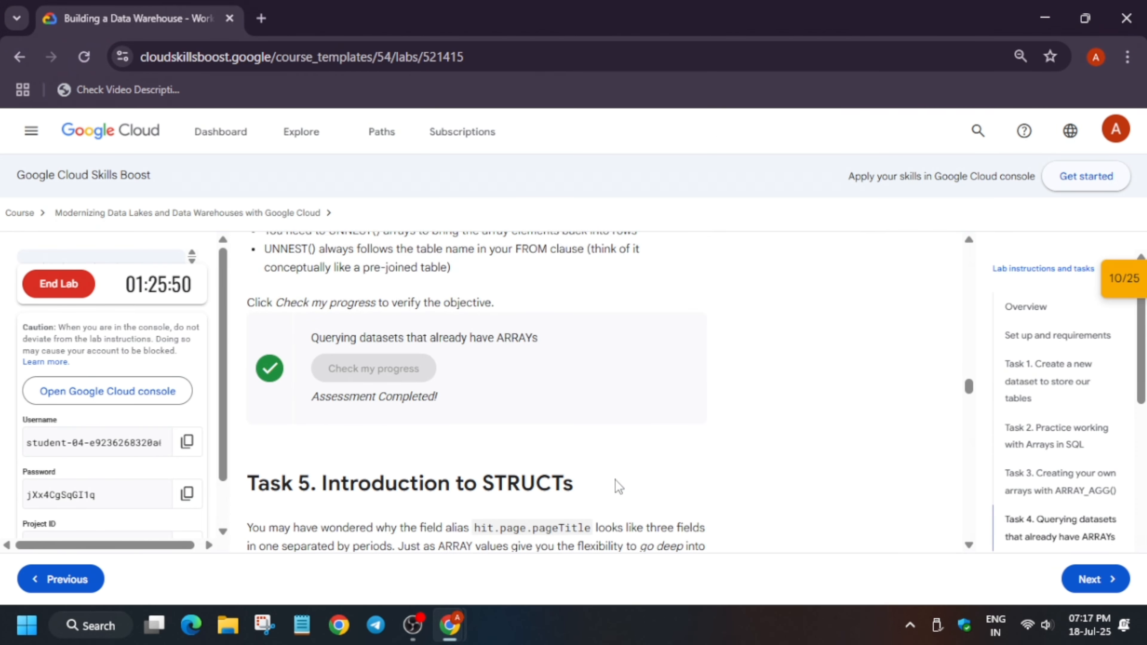
Read the Task 5 instructions on exploring a dataset with STRUCTs, including the bigquery-public-data steps
scroll(618, 485, "down", 4)
scroll(618, 485, "down", 20)
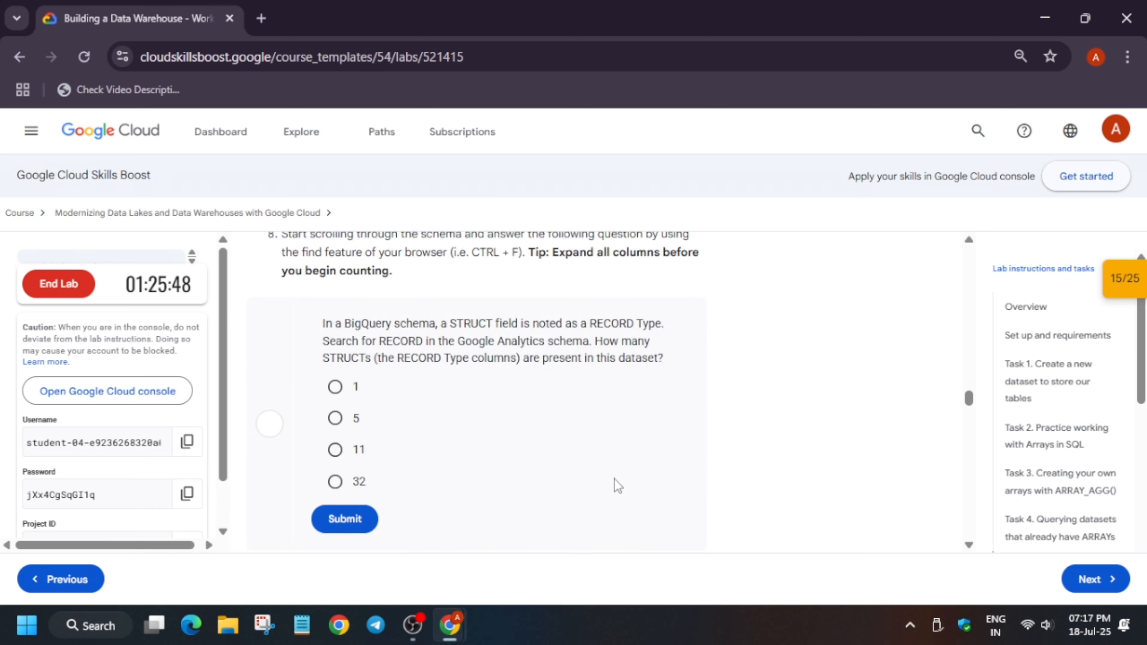
scroll(617, 485, "down", 6)
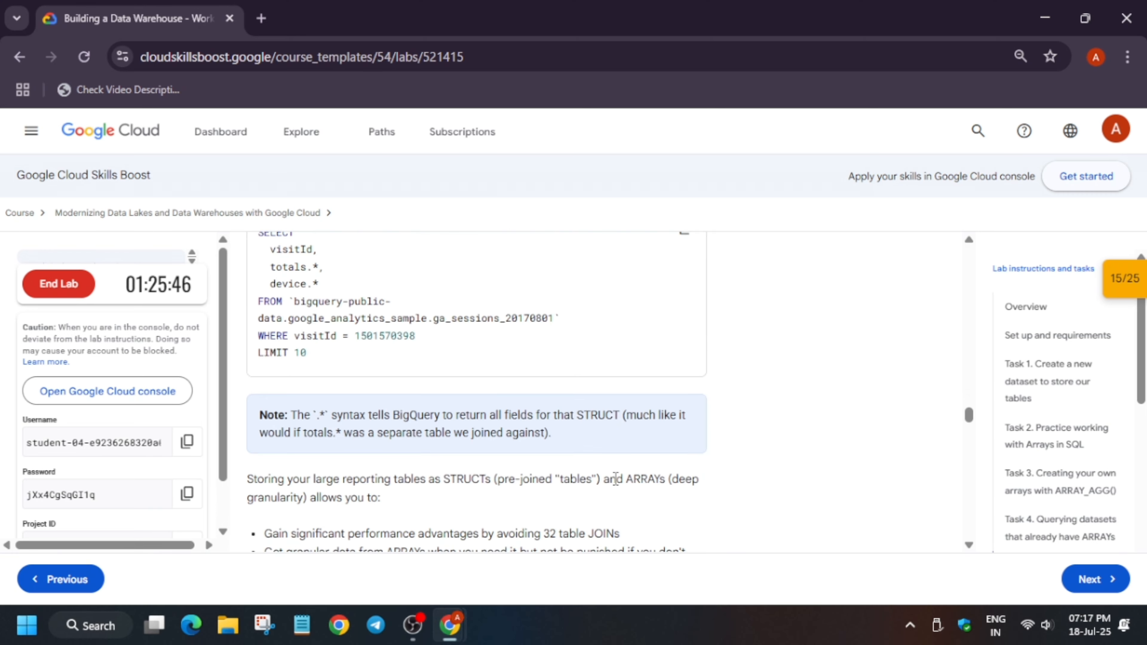
scroll(618, 483, "up", 6)
scroll(617, 481, "up", 12)
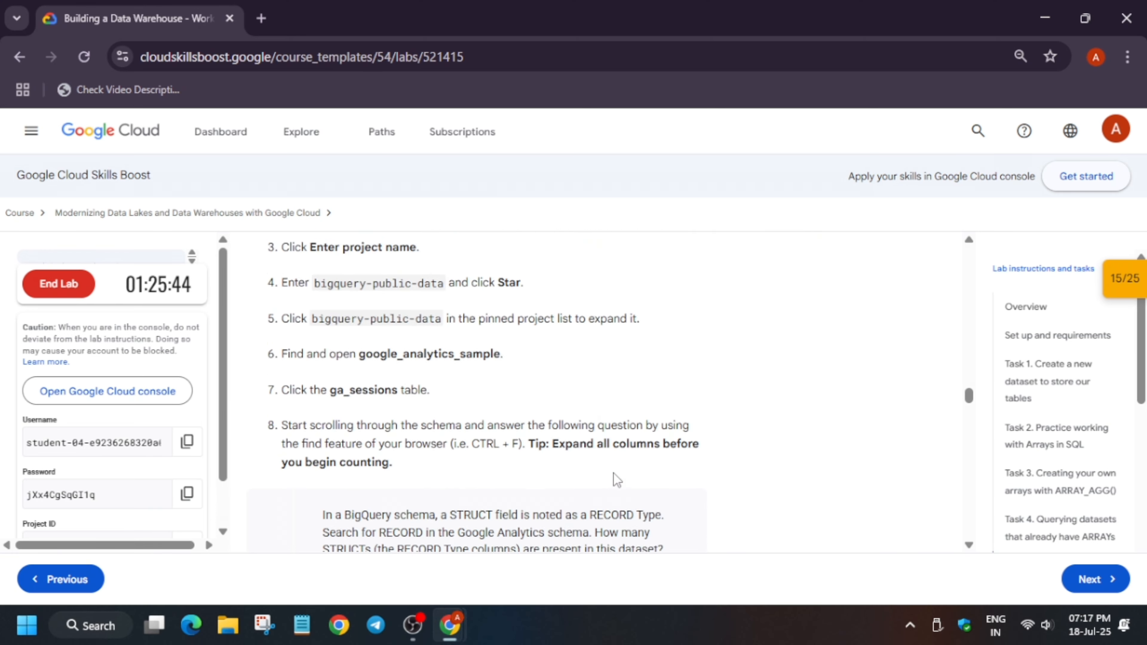
scroll(616, 479, "up", 2)
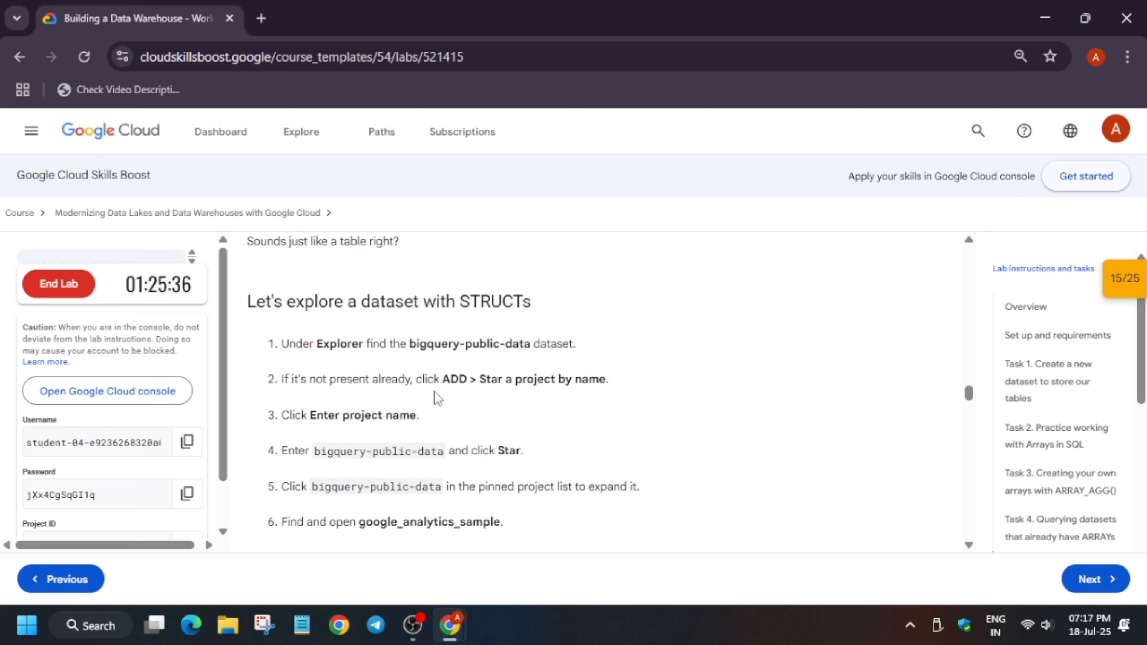
key("alt+Tab")
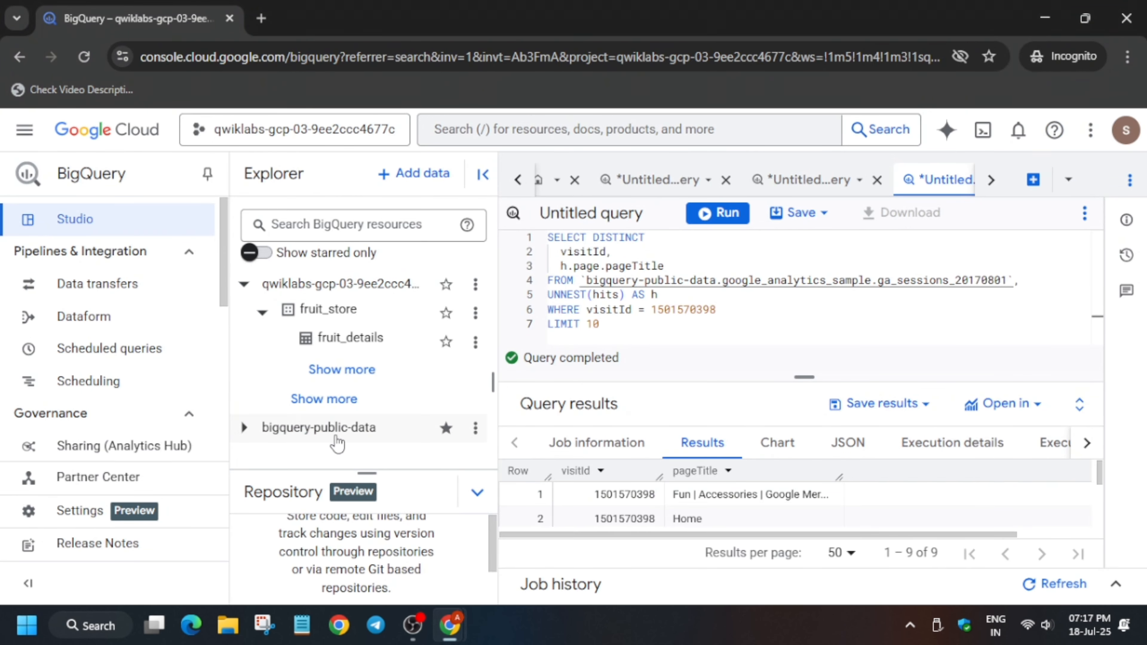
left_click(437, 184)
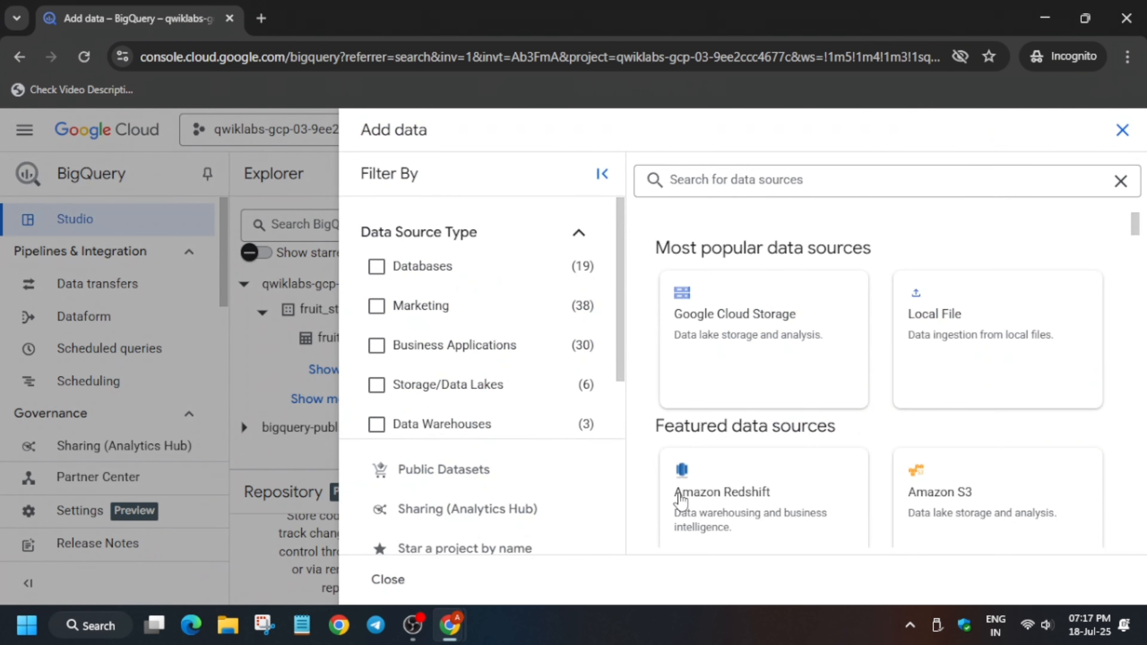
scroll(673, 502, "down", 2)
left_click(463, 549)
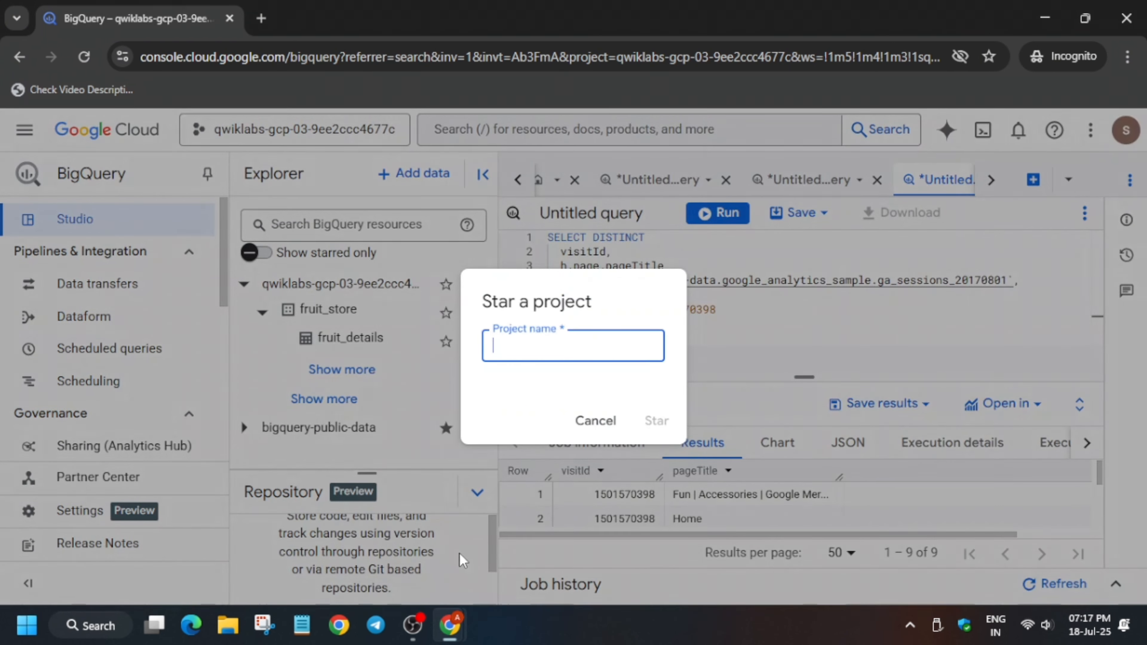
key("alt+Tab")
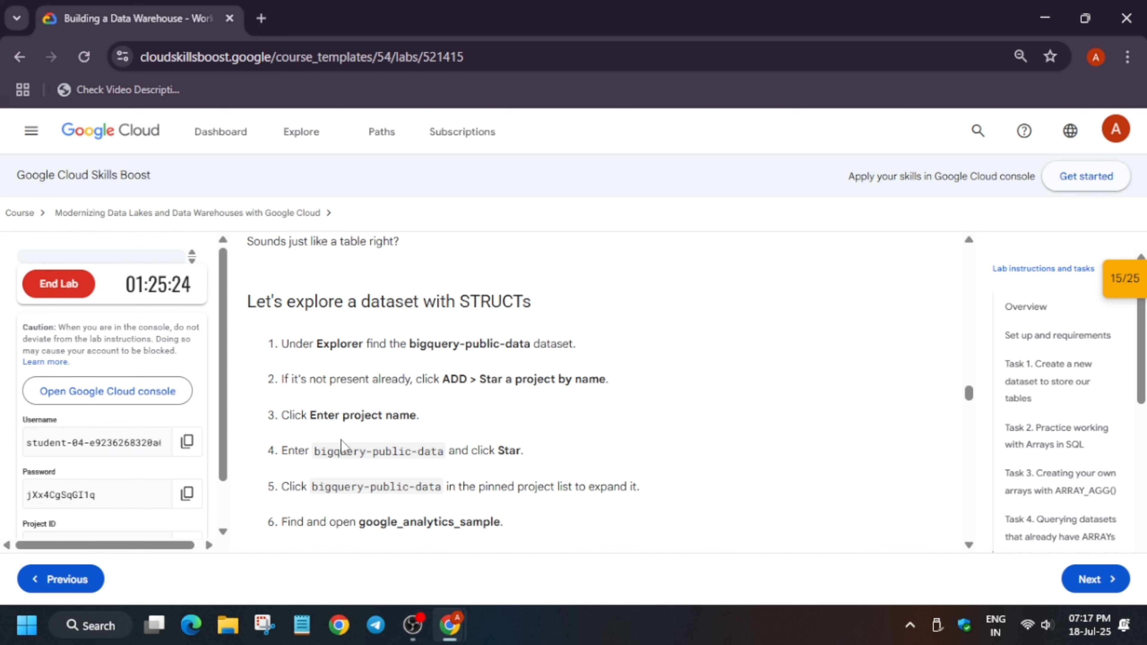
left_click_drag(315, 451, 451, 456)
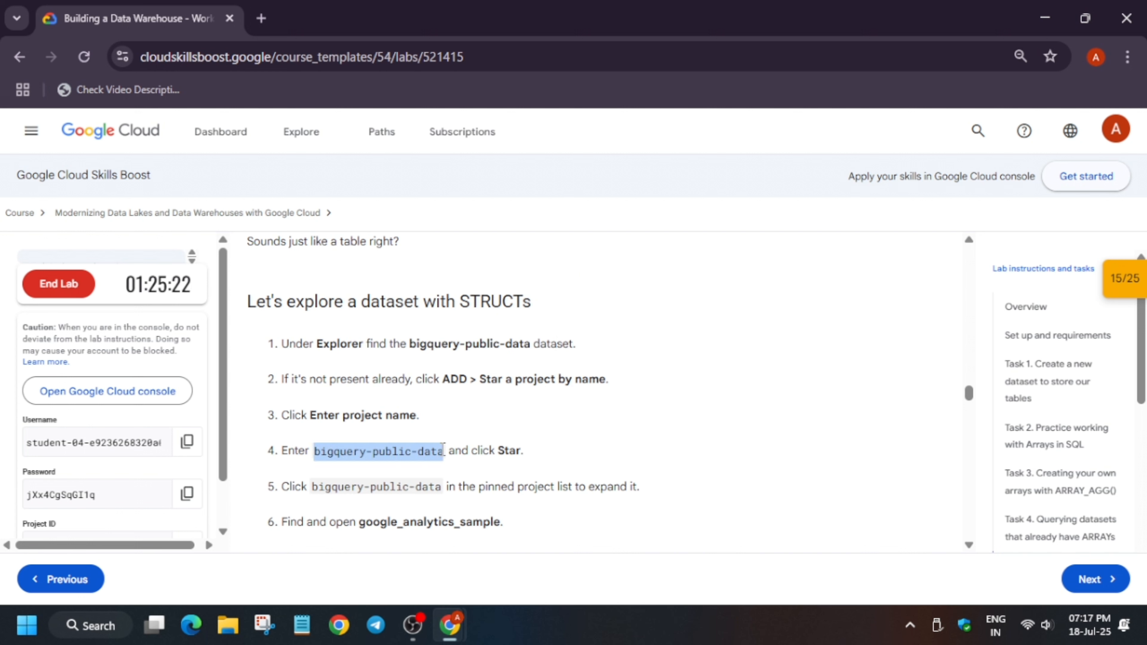
key("alt+Tab")
key("ctrl+v")
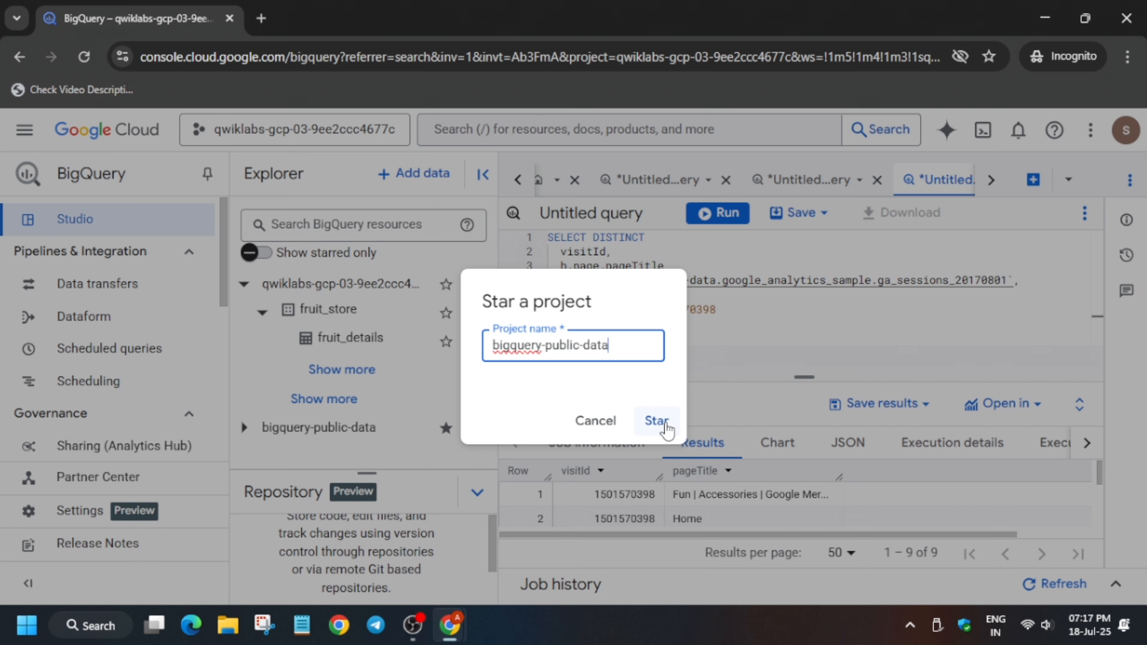
left_click(595, 422)
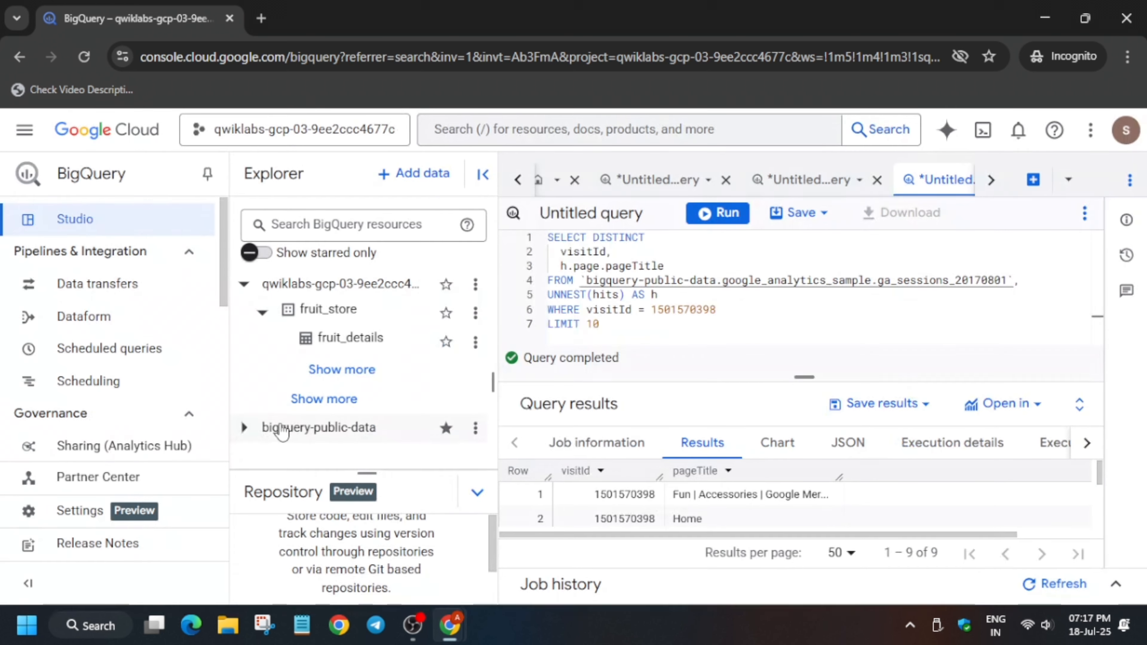
Expand the bigquery-public-data project, and run the lab's visitId, totals.* and device.* query on ga_sessions_20170801 in a new query
left_click(244, 427)
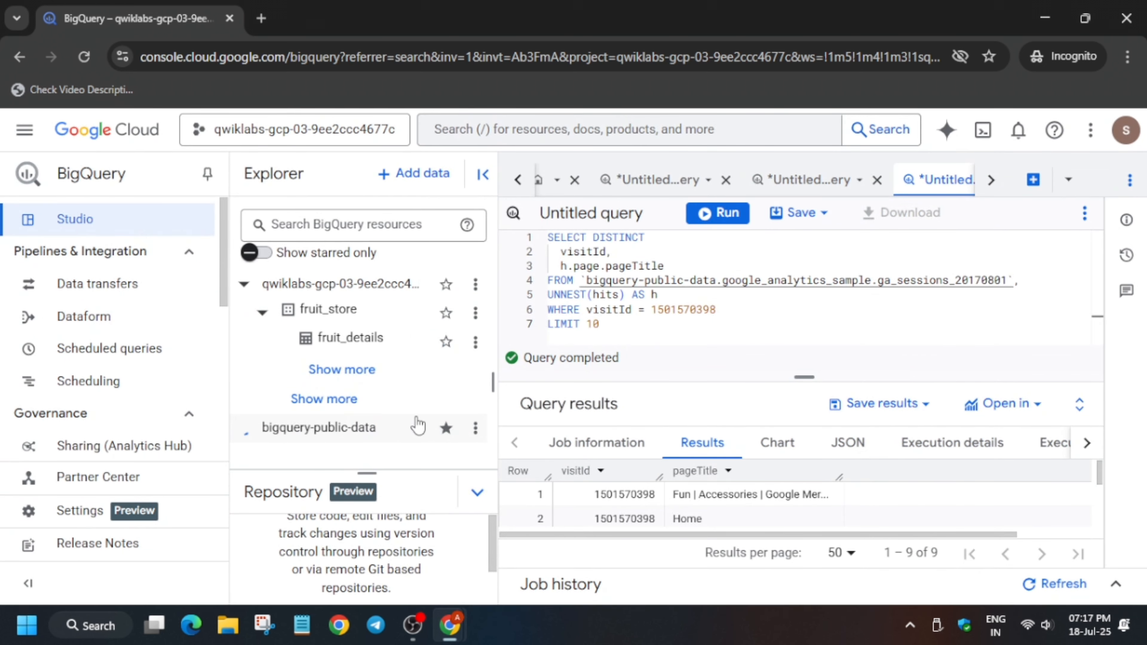
key("alt+Tab")
scroll(544, 429, "down", 8)
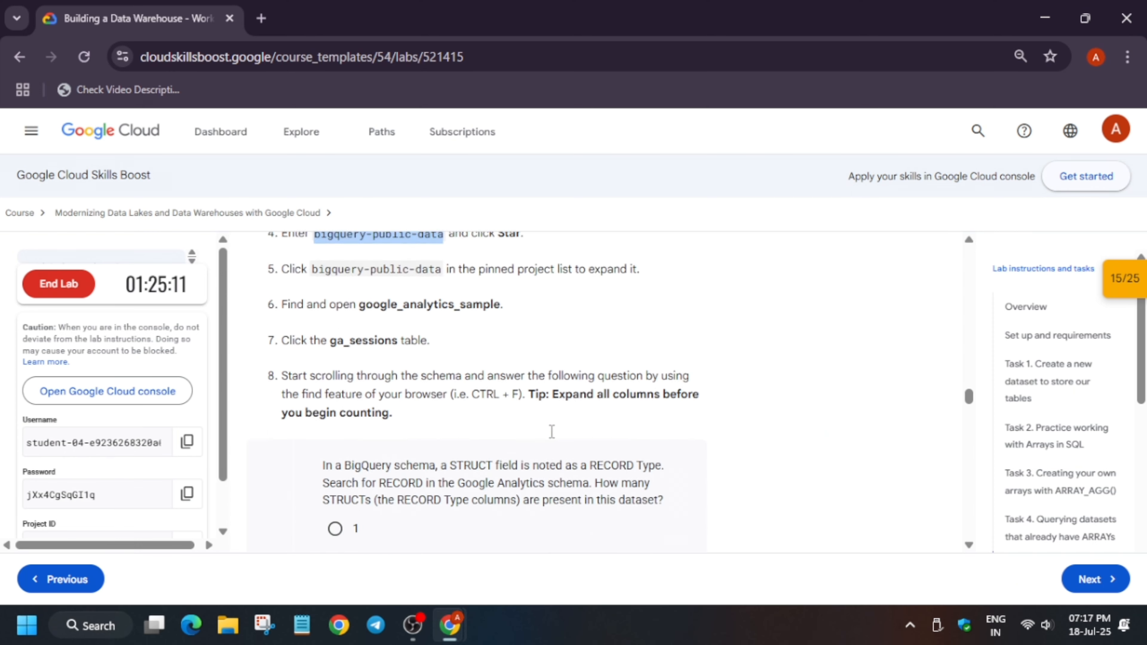
scroll(555, 438, "down", 15)
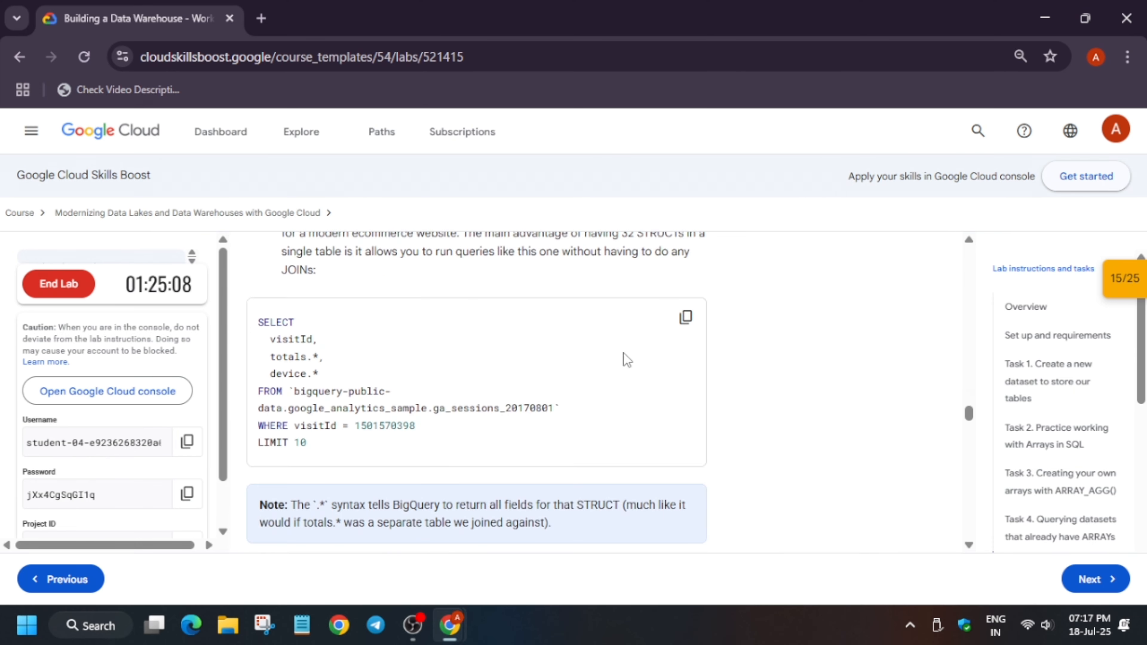
left_click(685, 317)
key("alt+Tab")
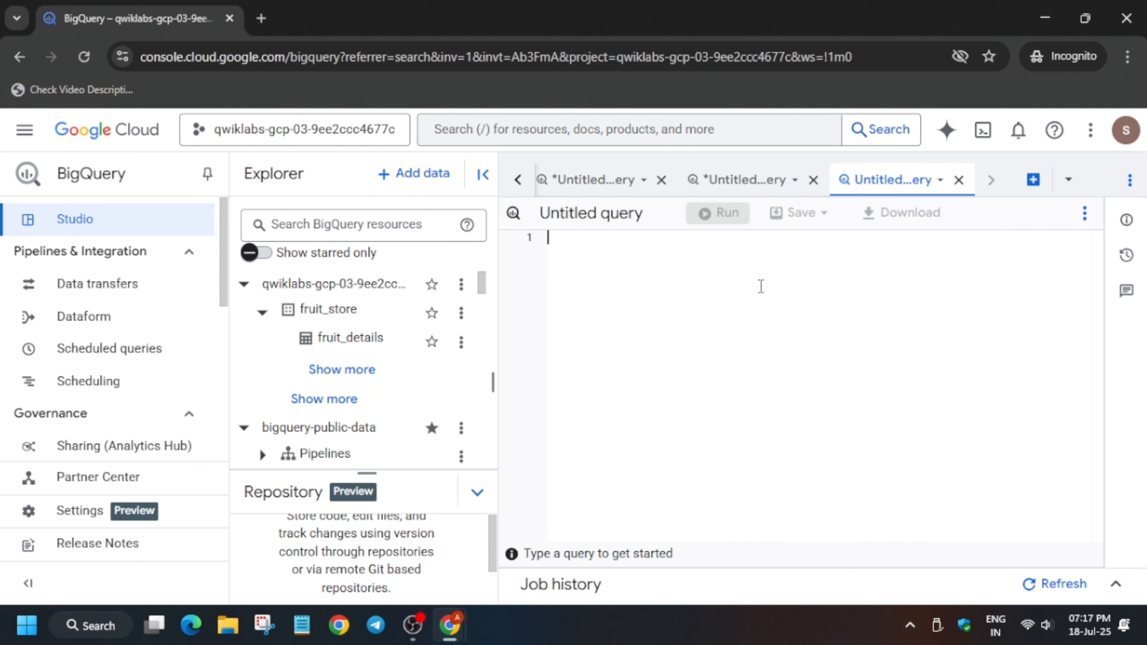
key("ctrl+v")
left_click(718, 213)
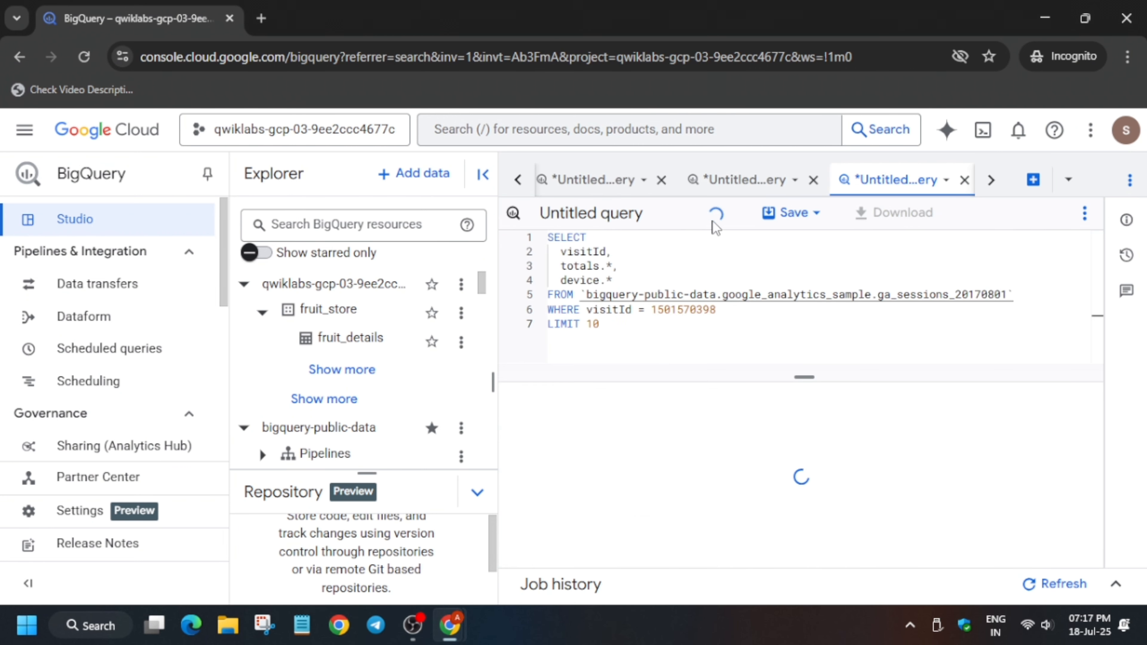
Check the lab progress for the objective Explore a dataset with STRUCTs
key("alt+Tab")
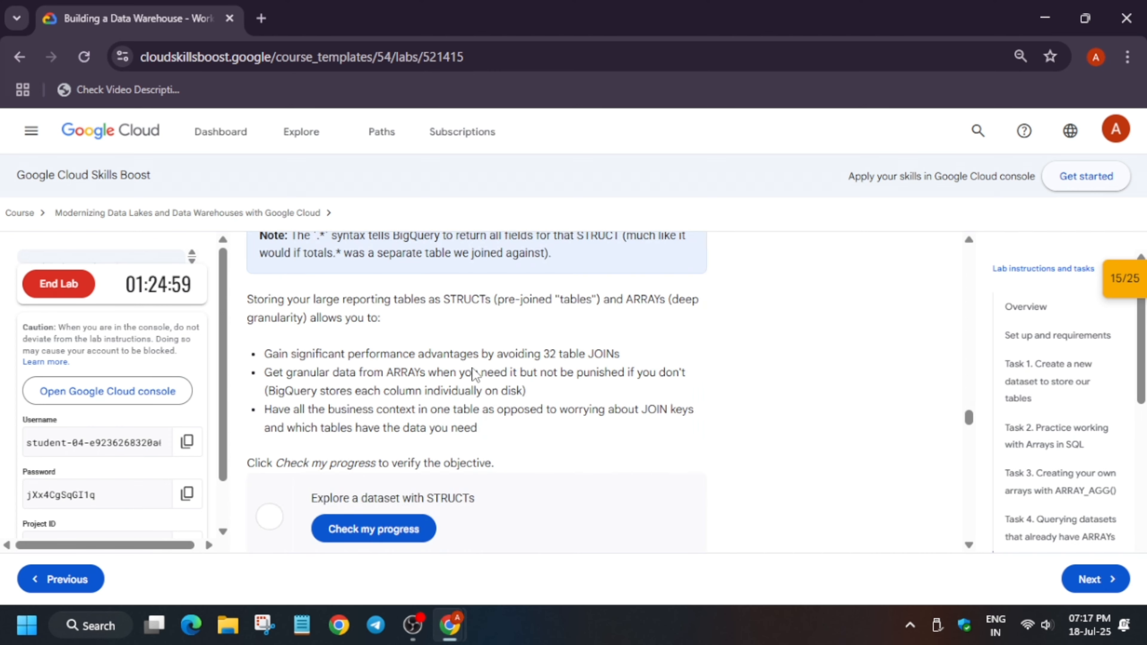
left_click(319, 535)
scroll(530, 469, "down", 8)
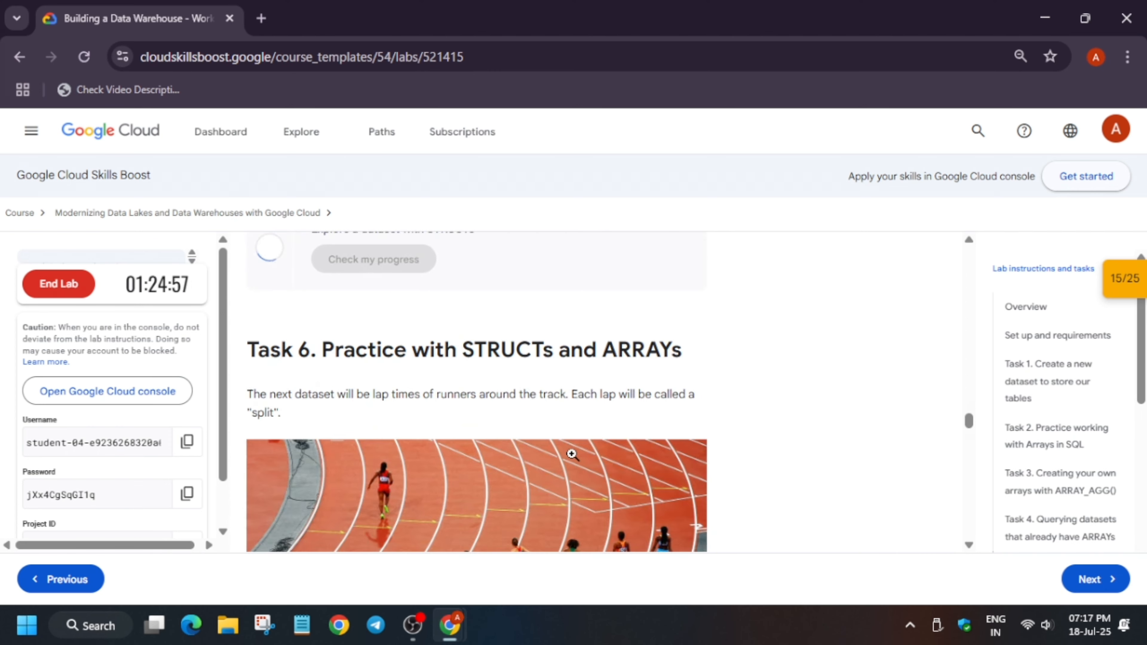
Copy the Task 6 step 2 STRUCT query with the array of splits, replace the current BigQuery query with it and run it
scroll(570, 454, "down", 6)
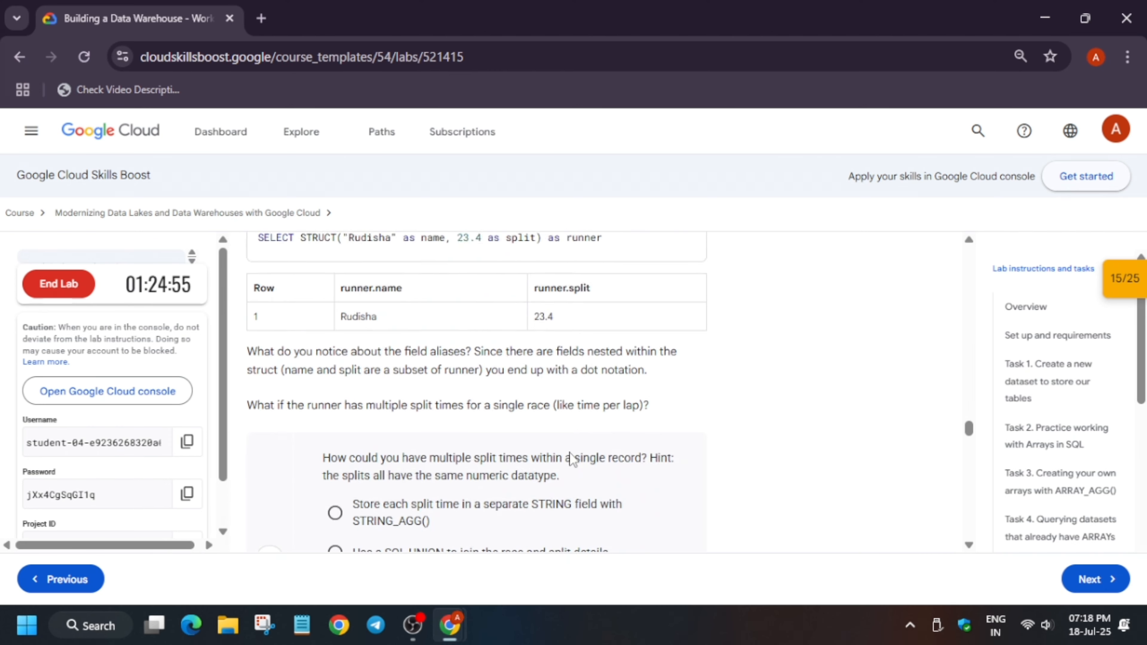
scroll(570, 454, "down", 7)
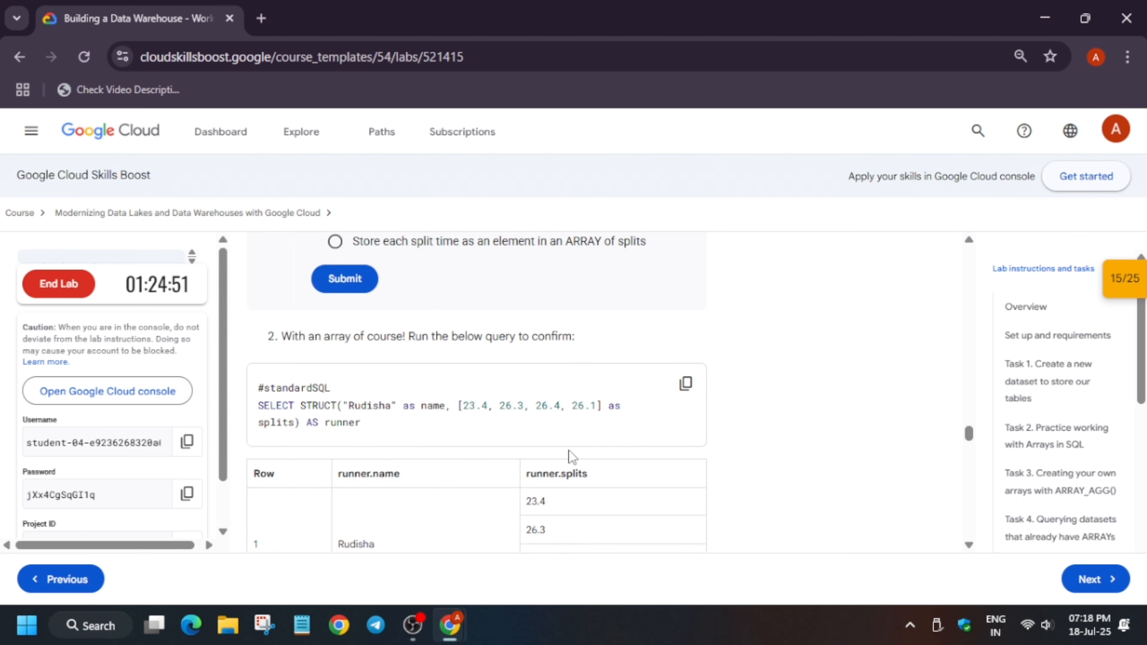
scroll(569, 454, "down", 10)
scroll(569, 454, "up", 9)
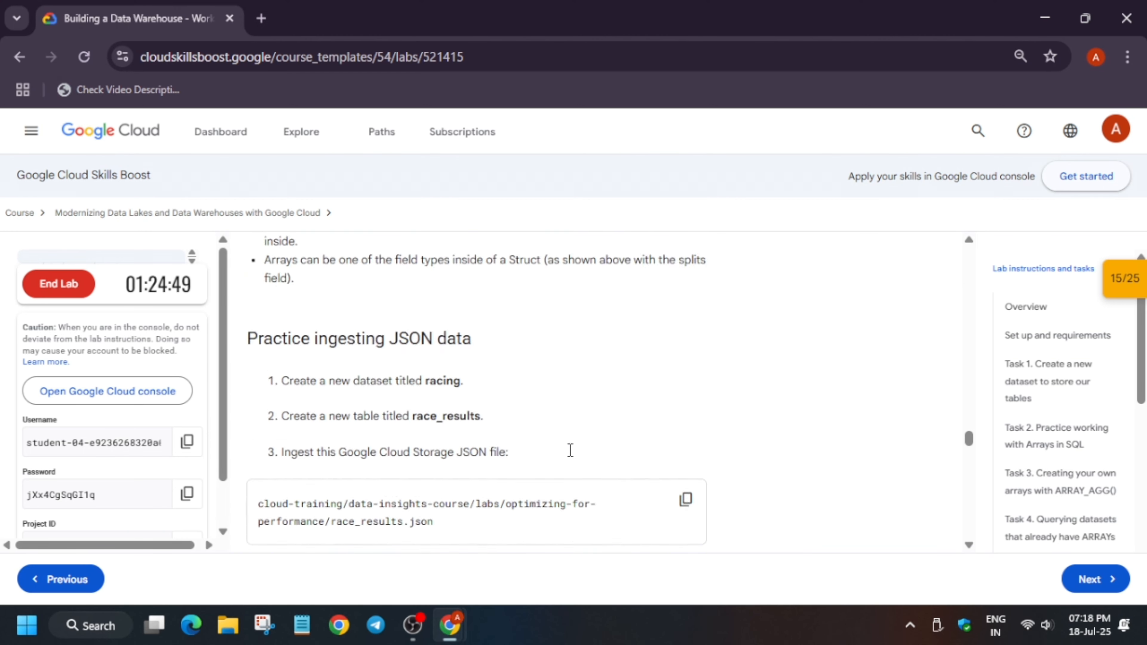
scroll(570, 451, "up", 5)
scroll(601, 454, "down", 4)
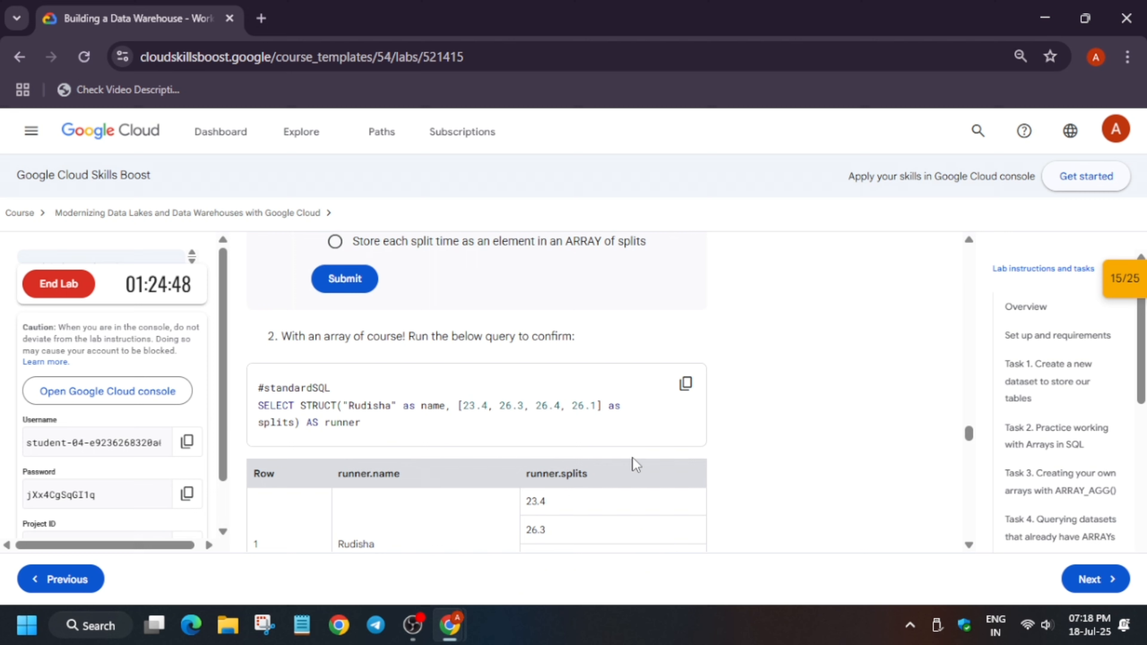
left_click(688, 397)
key("alt+Tab")
left_click(659, 312)
key("ctrl+a")
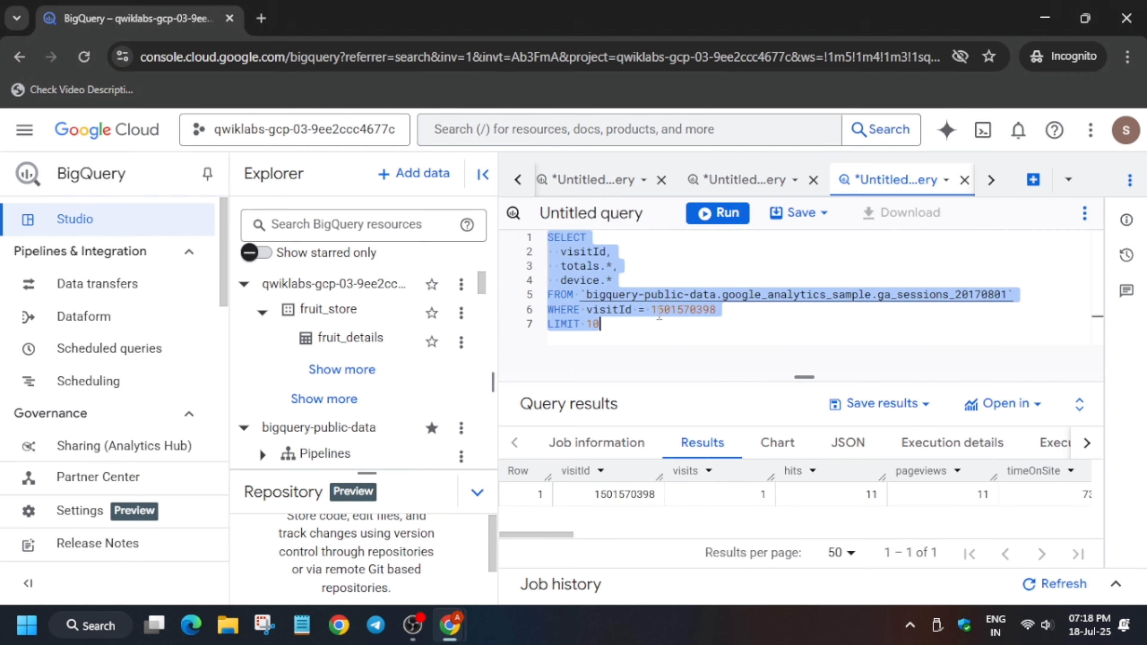
key("ctrl+v")
left_click(699, 217)
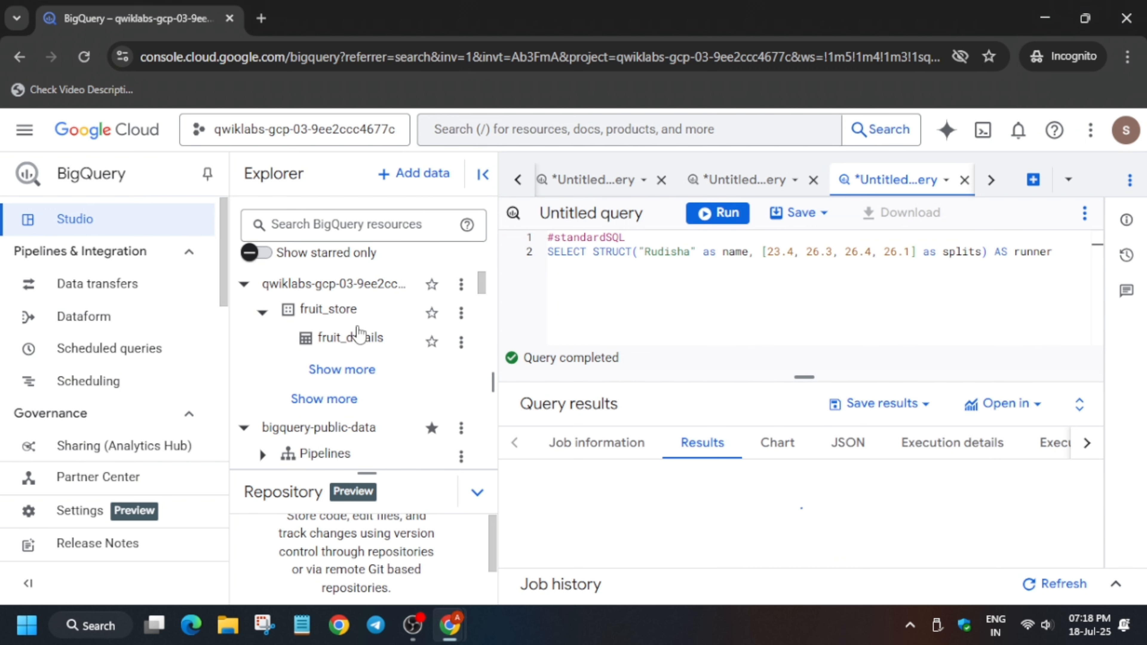
Create a dataset named racing in the lab project, as the JSON ingestion section instructs
key("alt+Tab")
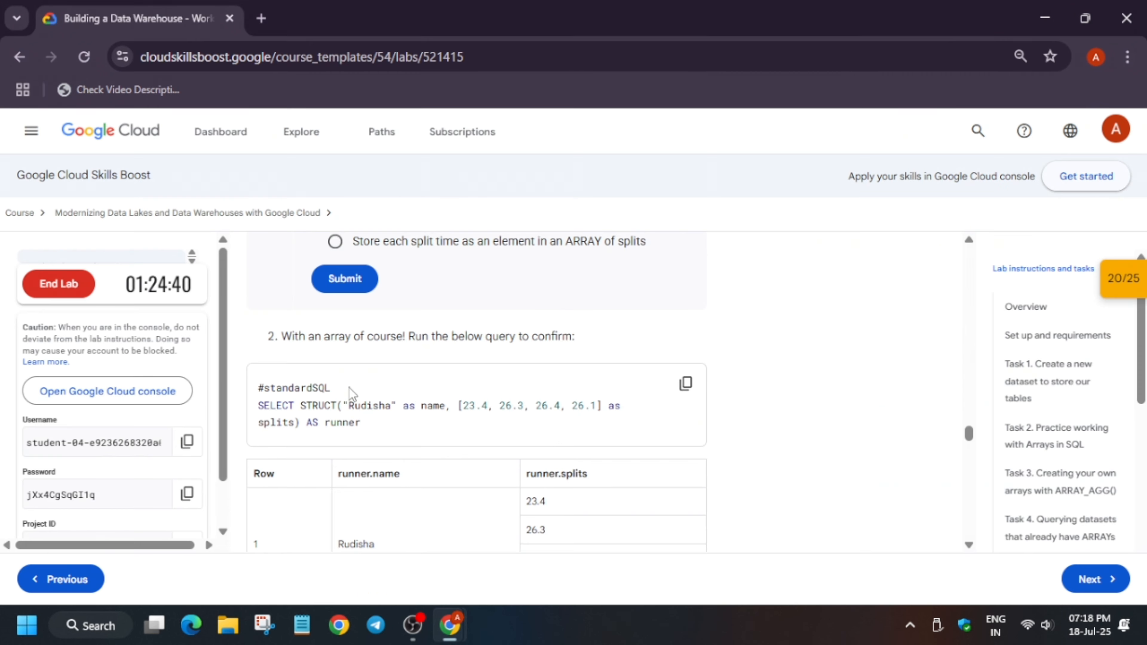
scroll(452, 397, "down", 10)
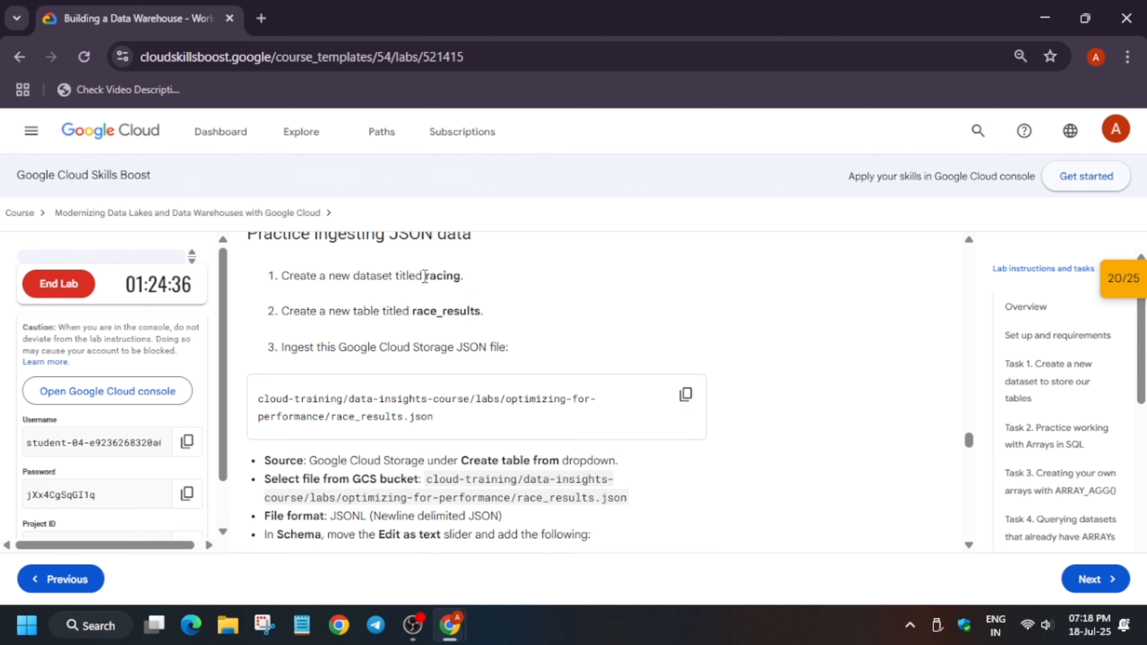
left_click_drag(426, 279, 456, 276)
key("alt+Tab")
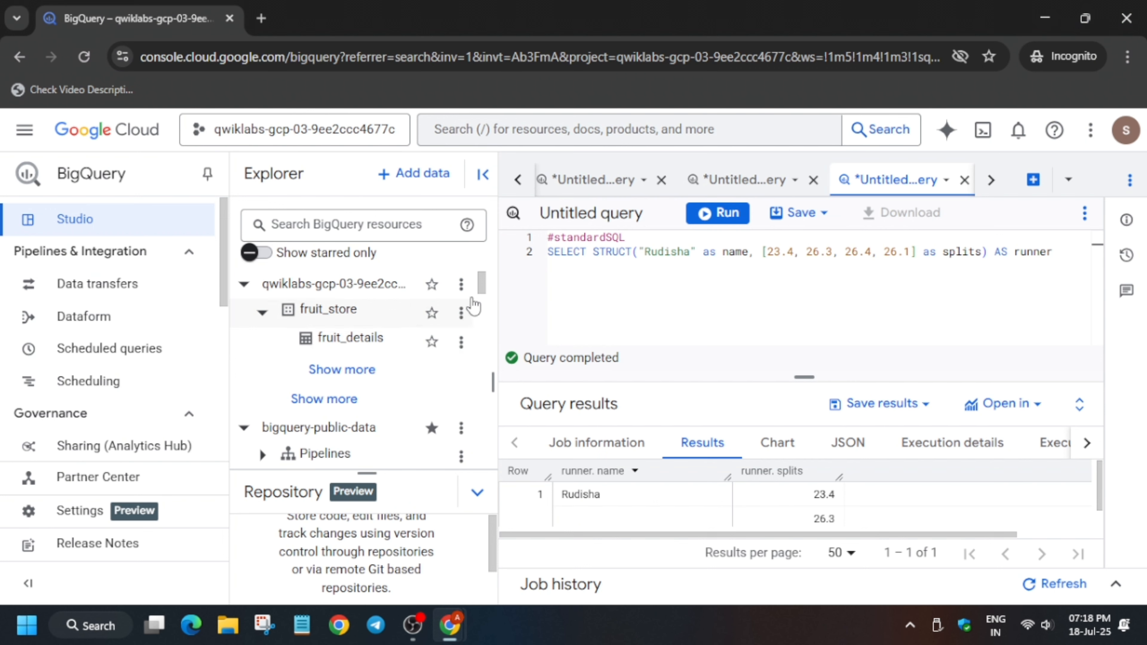
left_click(461, 285)
left_click(474, 317)
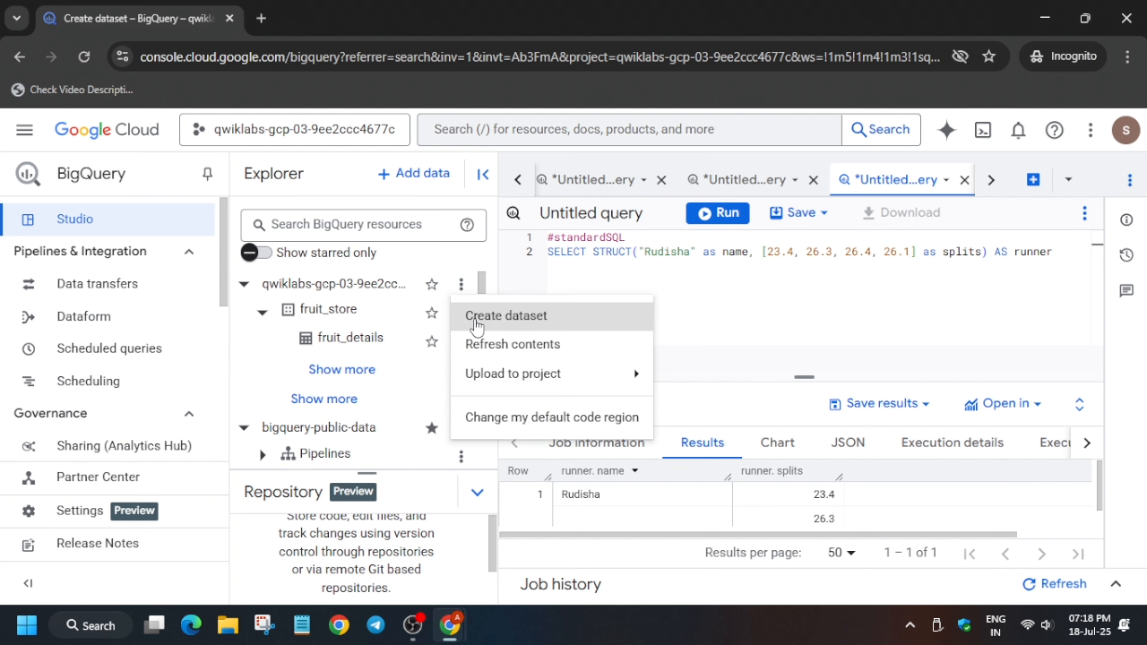
left_click(735, 245)
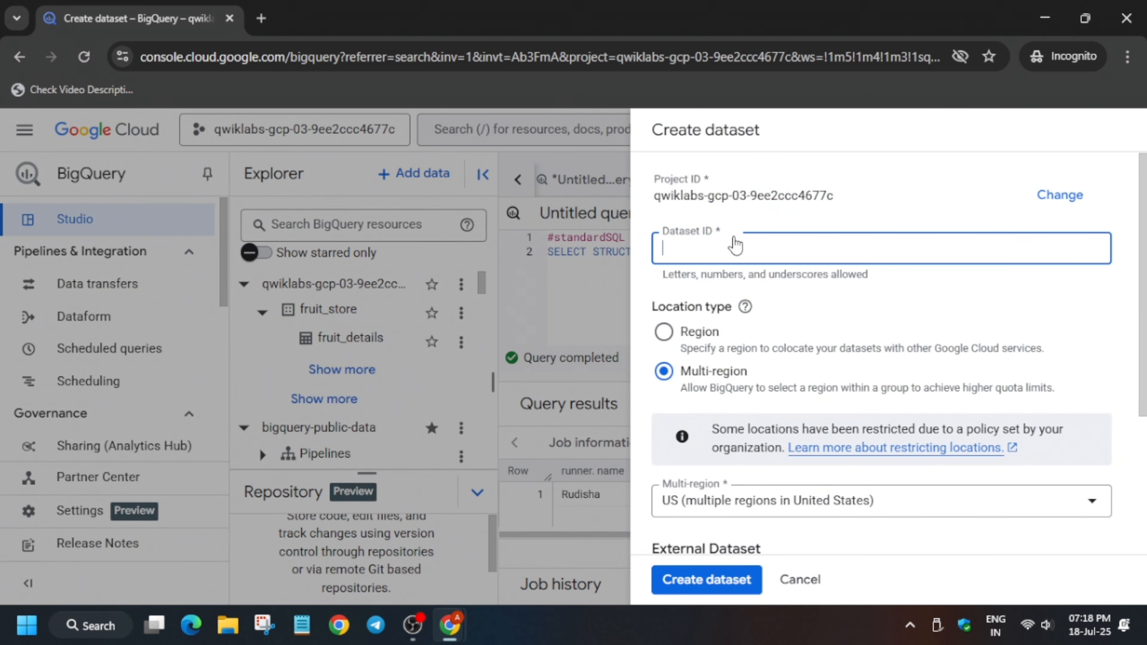
type("racing")
scroll(784, 505, "down", 4)
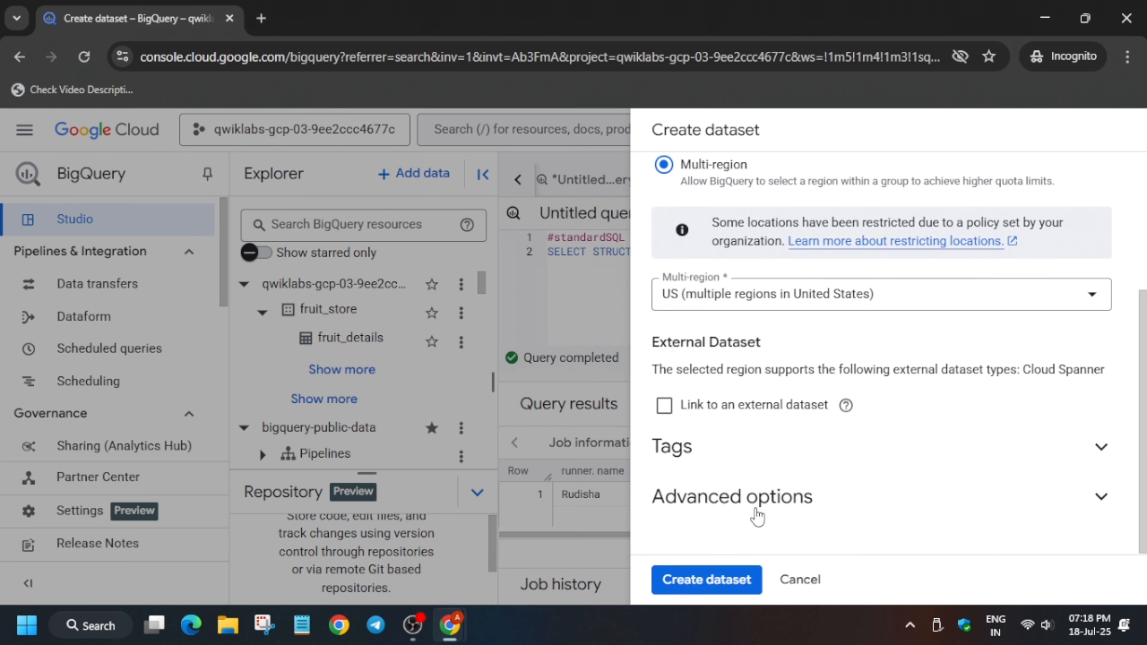
left_click(760, 508)
scroll(760, 511, "down", 5)
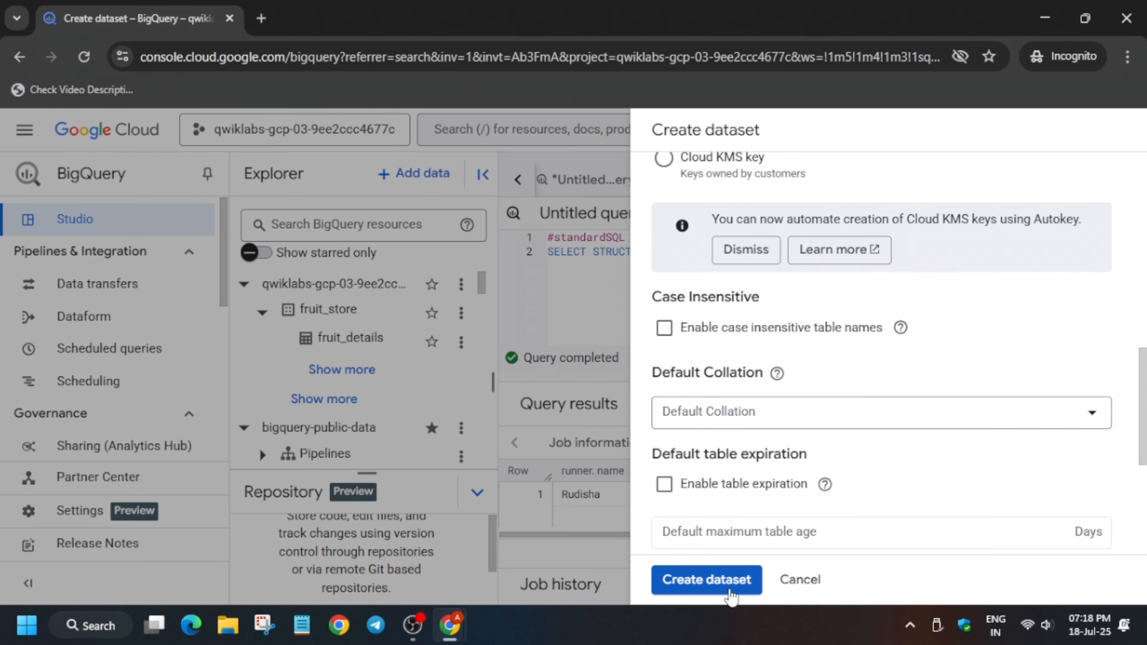
left_click(707, 580)
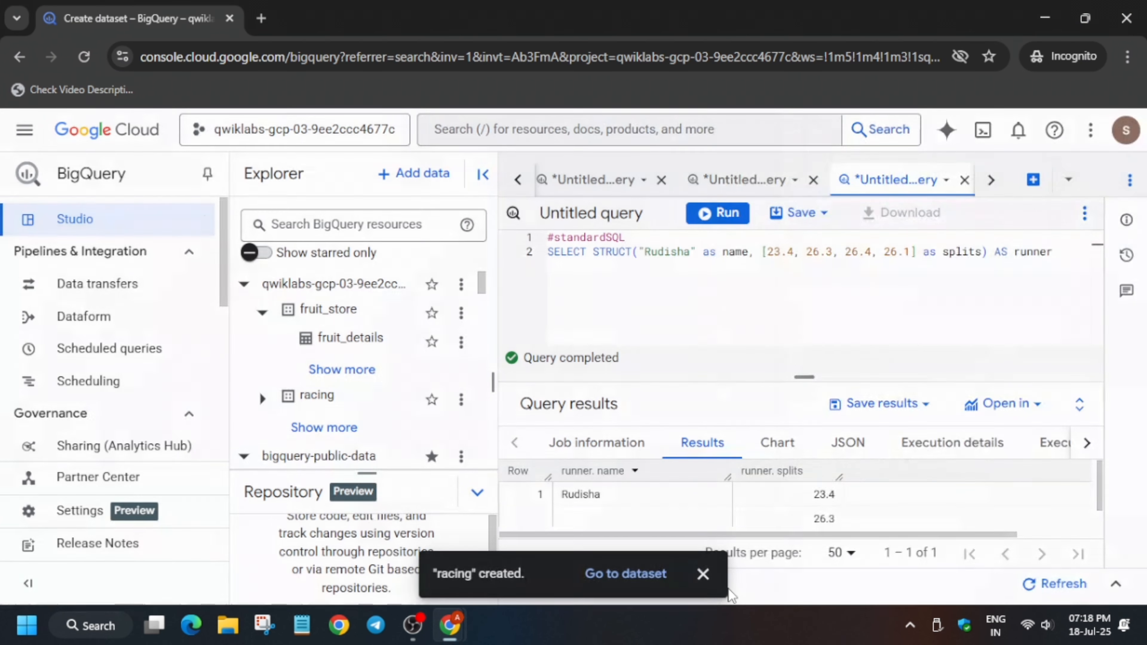
Start a new table in the racing dataset with Google Cloud Storage as its source
left_click(461, 398)
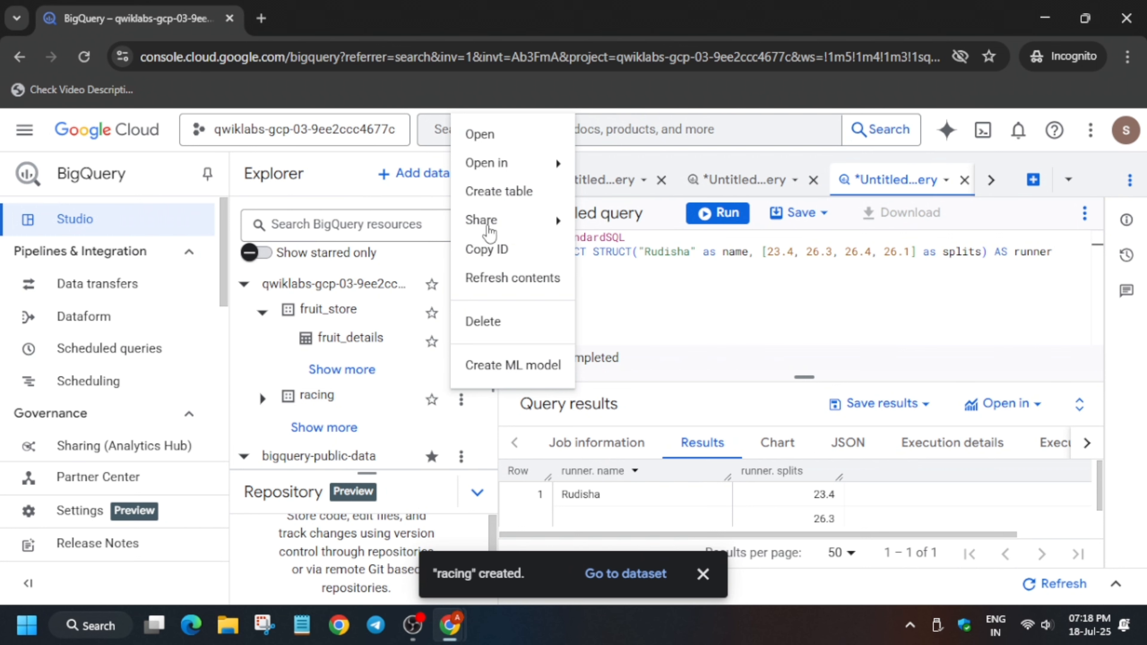
left_click(500, 194)
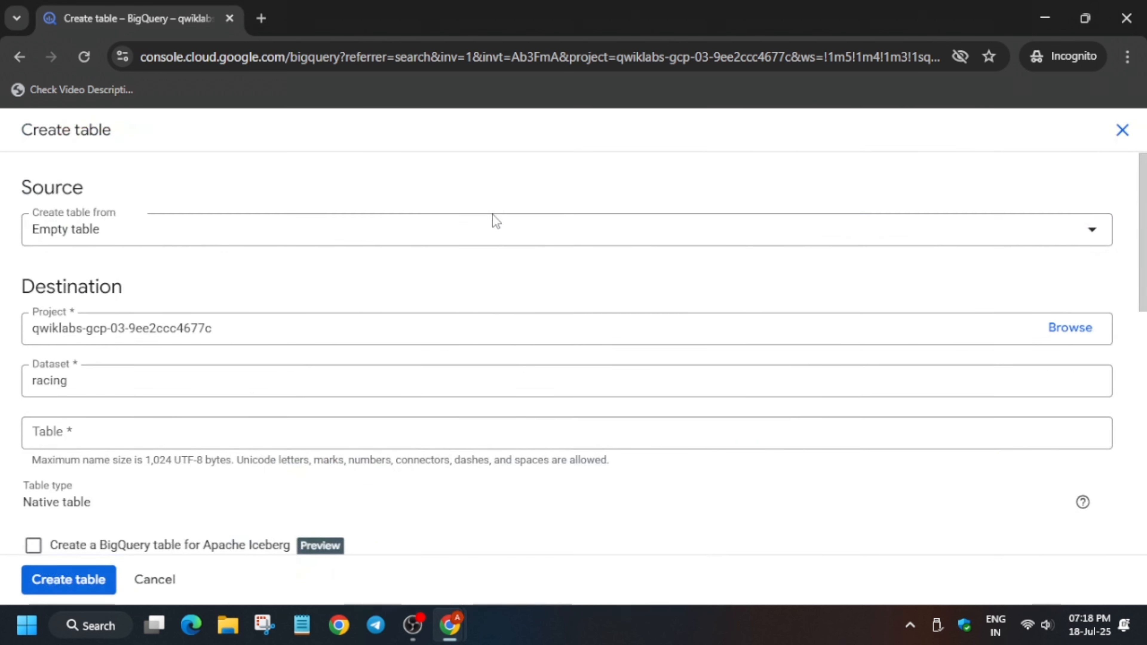
left_click(475, 230)
left_click(361, 293)
left_click(345, 244)
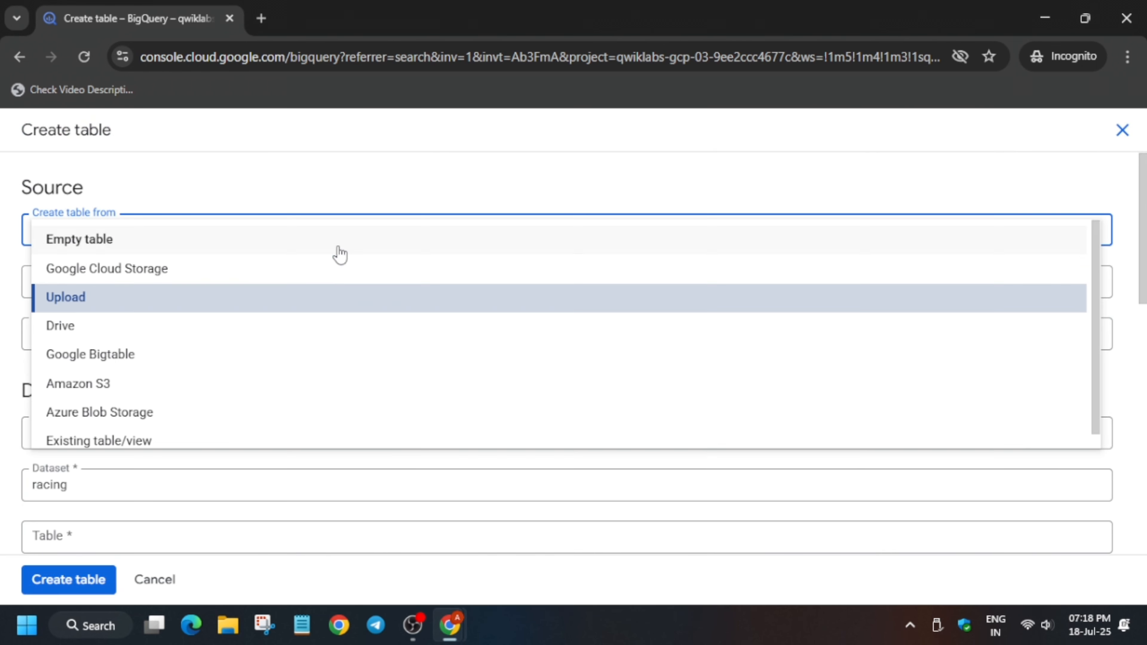
left_click(323, 272)
Copy the JSON file path from the lab and set the source file to cloud-training/data-insights-course/labs/optimizing-for-performance/race_results.json
key("alt+Tab")
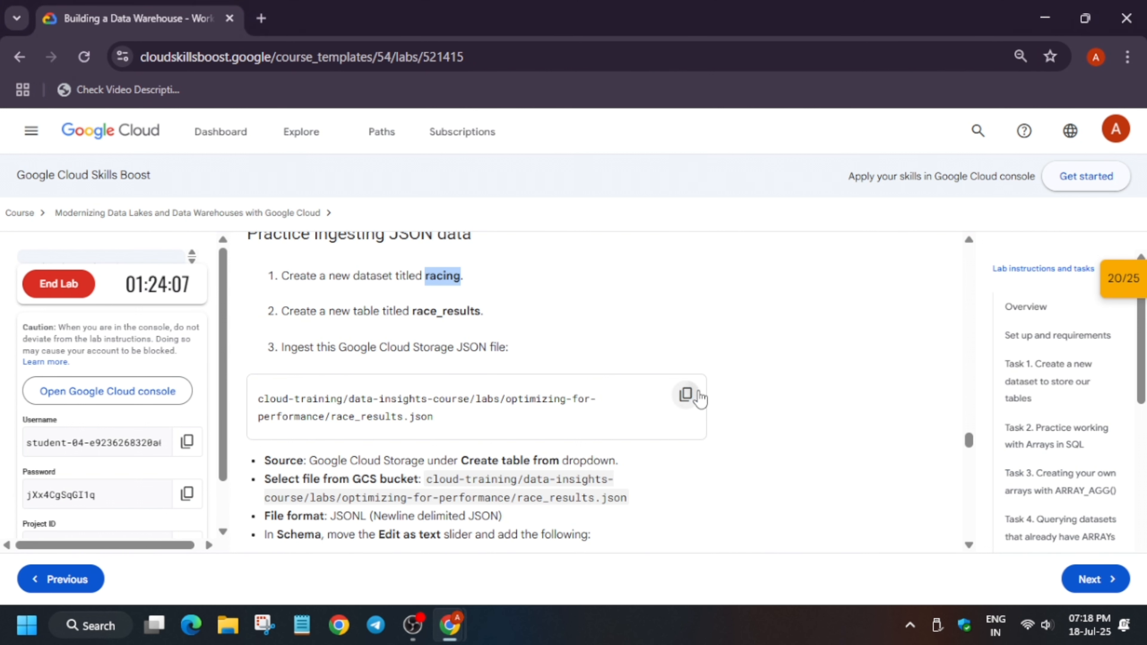
left_click(686, 395)
key("alt+Tab")
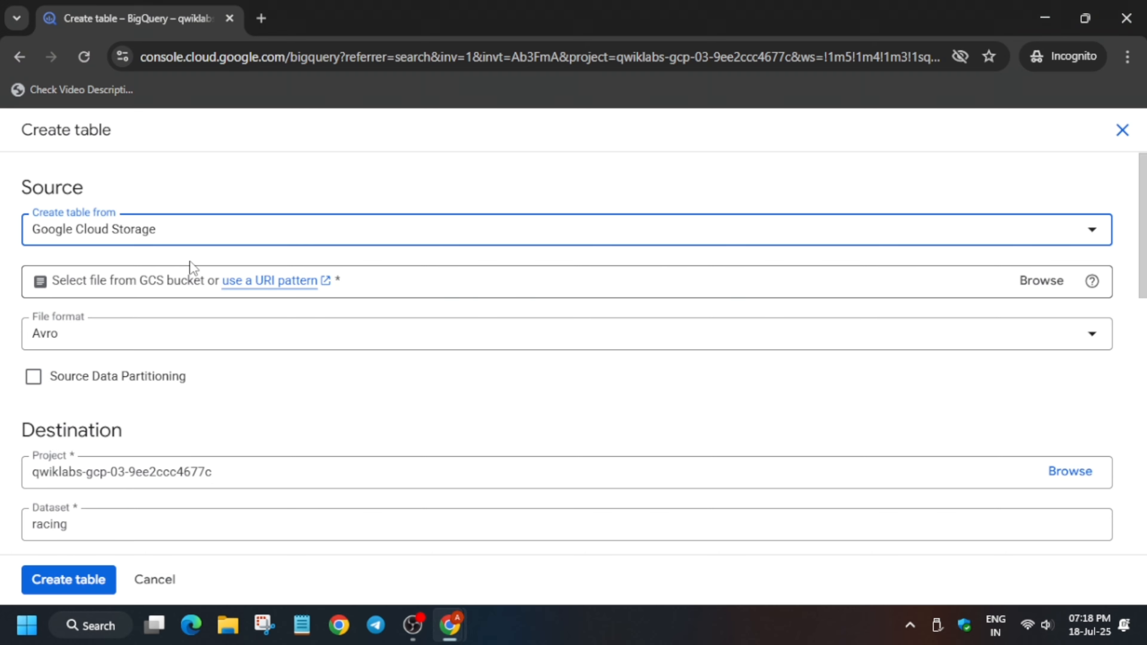
left_click(163, 282)
key("ctrl+v")
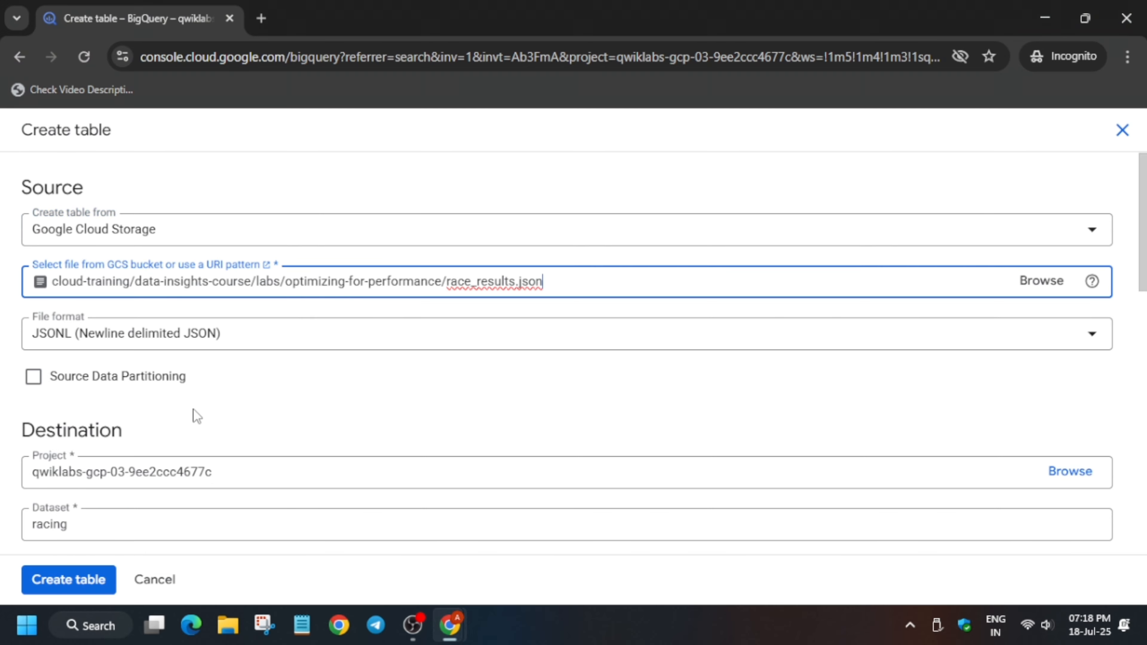
Copy the table name from the lab's JSON ingestion instructions and name the new table race_results
scroll(284, 427, "down", 5)
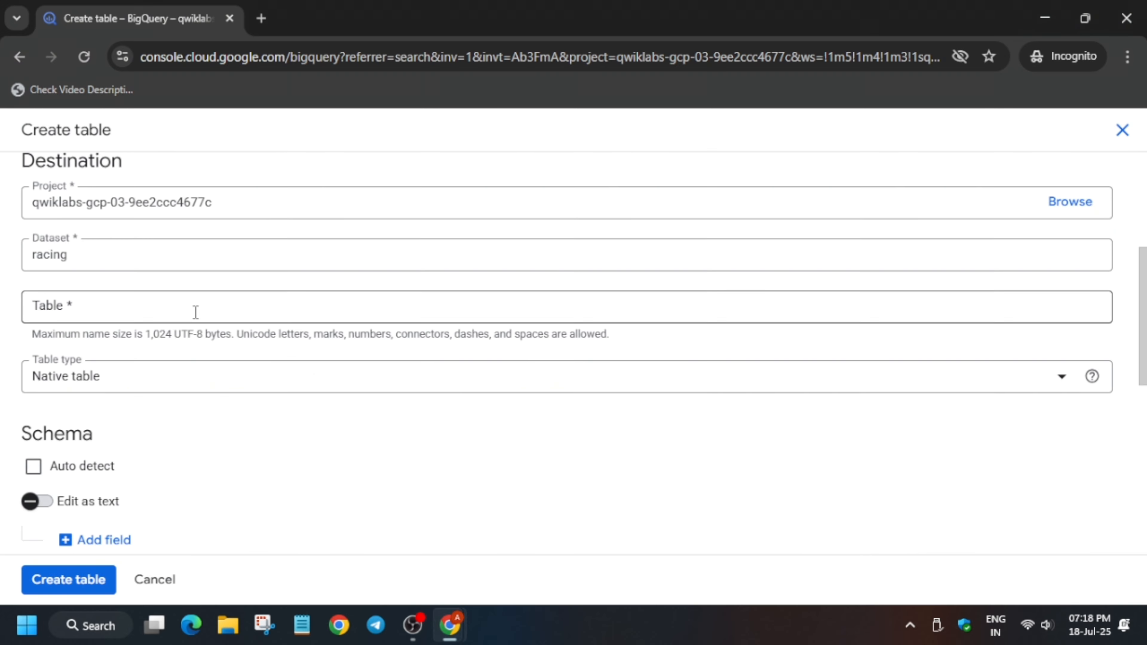
key("alt+Tab")
scroll(332, 431, "down", 4)
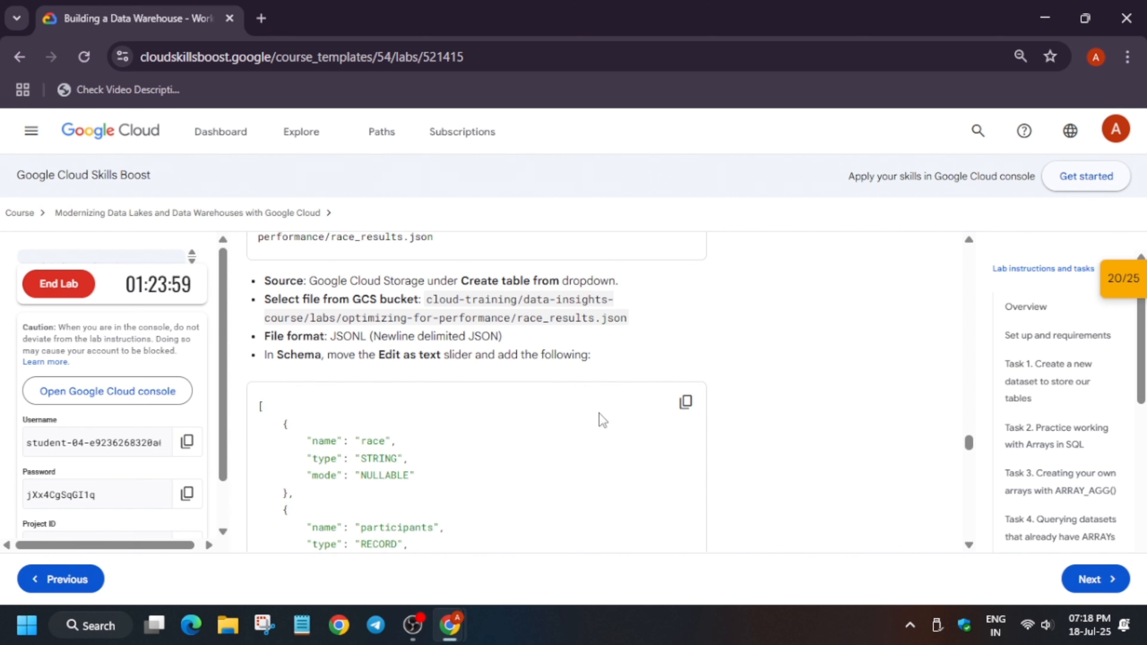
scroll(587, 387, "down", 10)
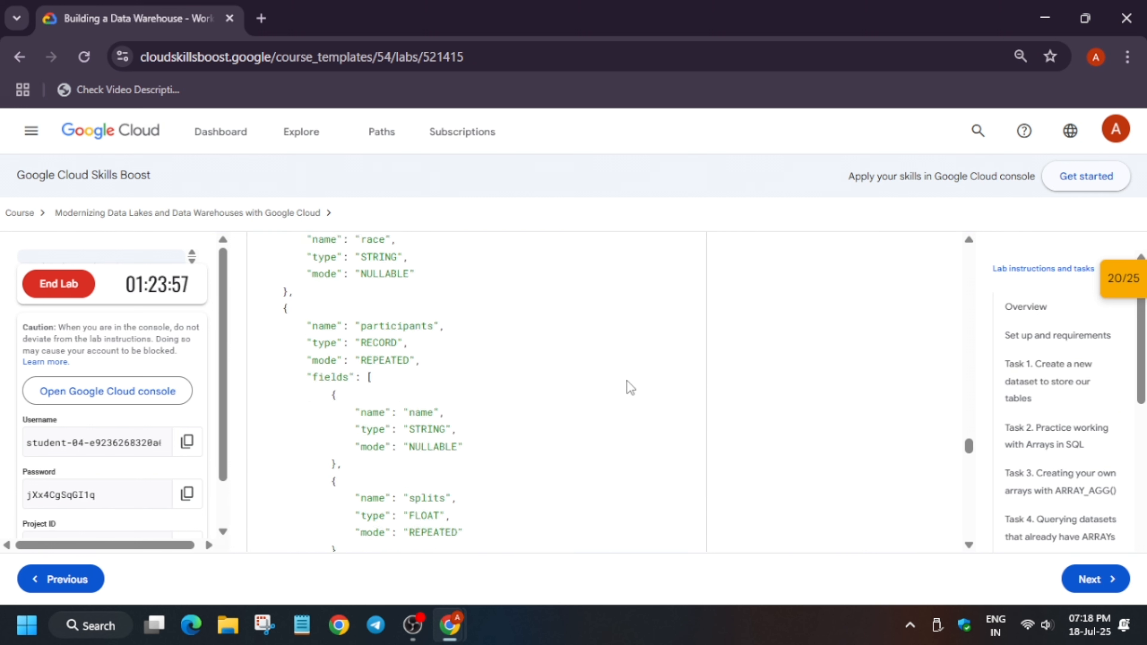
scroll(375, 428, "up", 2)
scroll(377, 428, "up", 8)
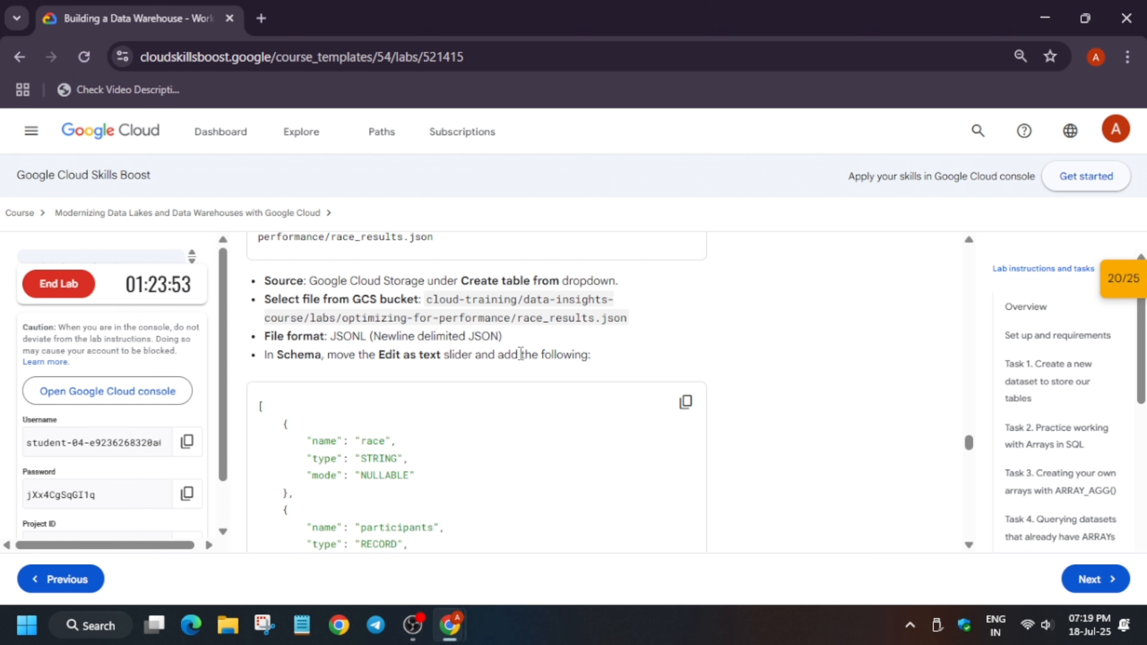
scroll(521, 353, "up", 6)
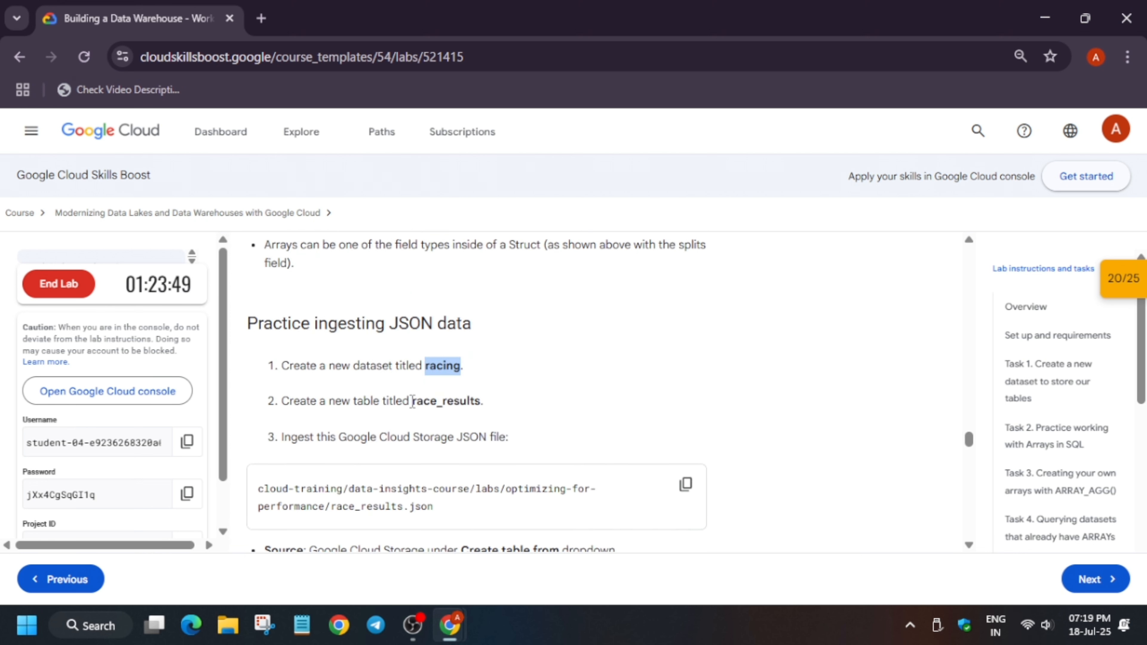
left_click_drag(411, 401, 471, 401)
left_click(432, 407)
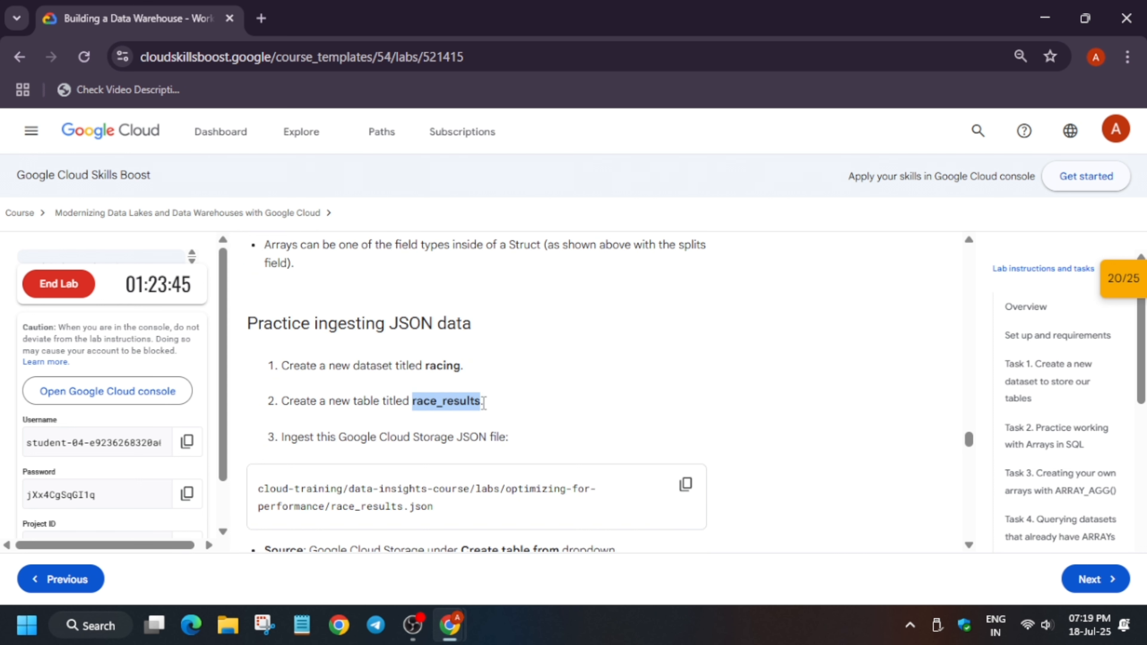
key("alt+Tab")
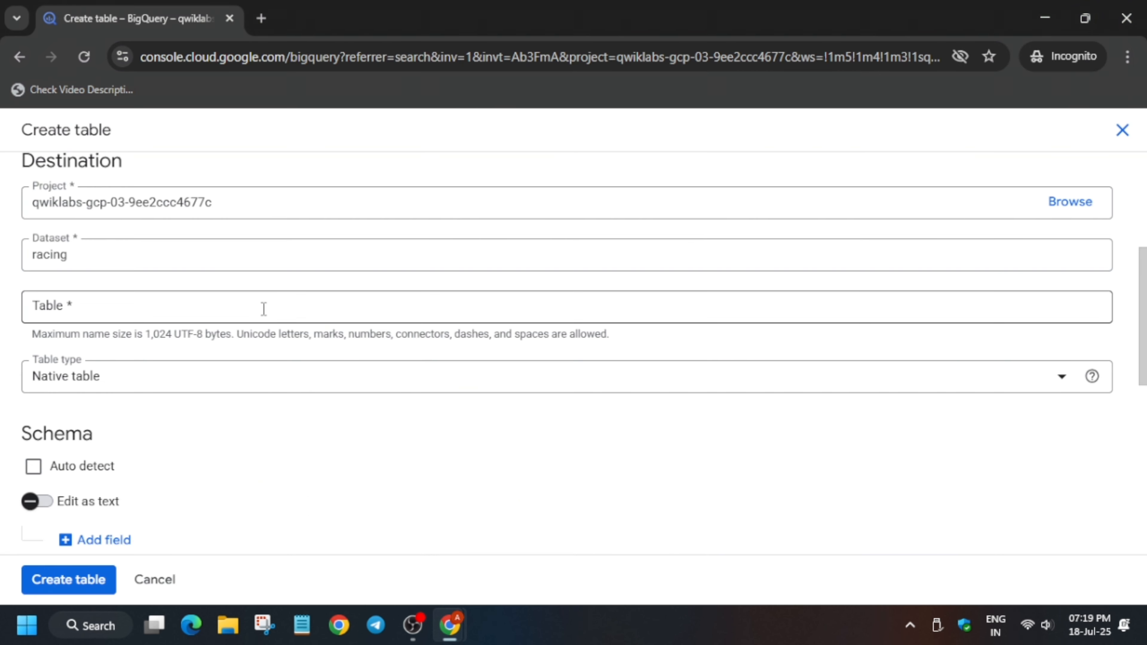
left_click(274, 301)
key("ctrl+v")
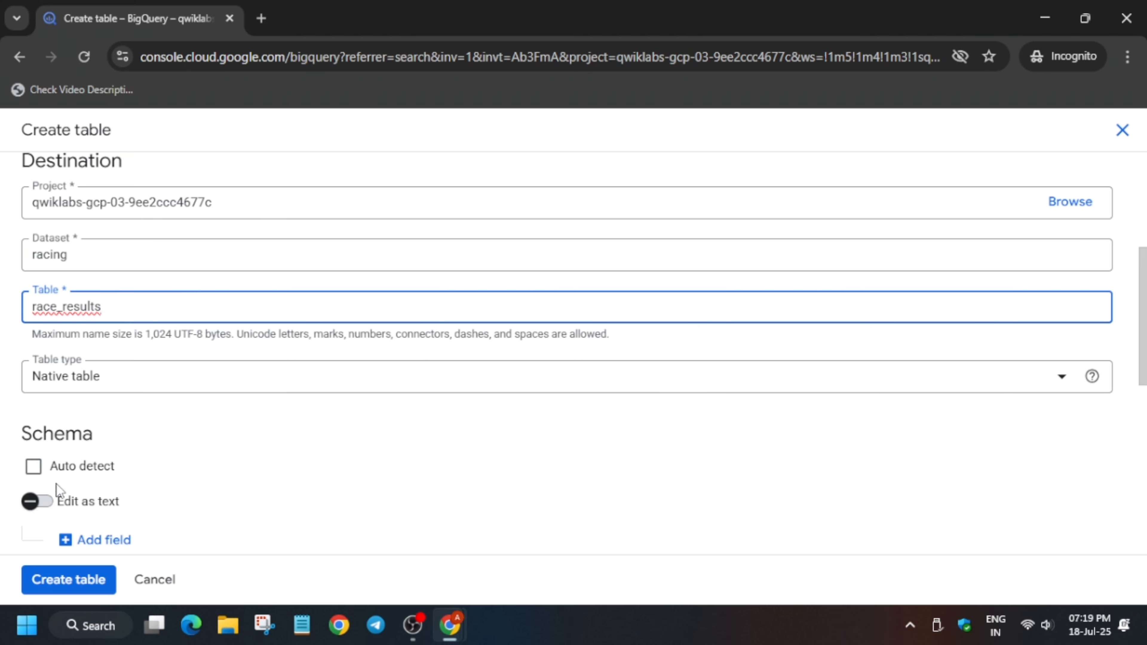
Switch the schema to text editing, paste the lab's JSON schema with the race and participants fields, and create the table
left_click(36, 501)
scroll(309, 457, "down", 5)
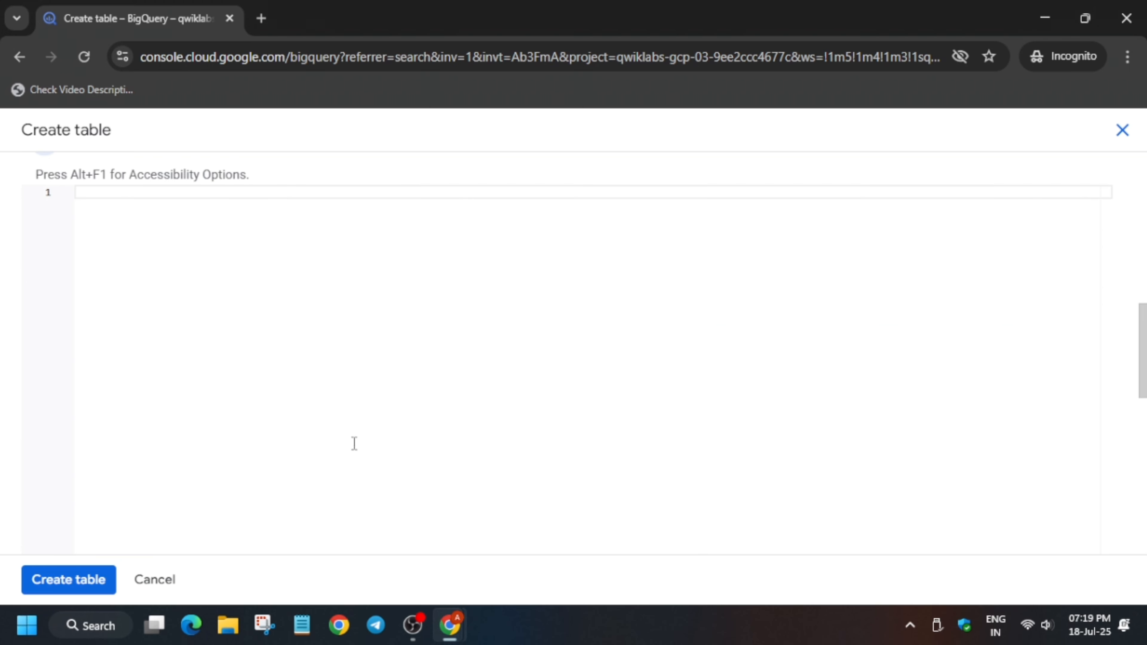
key("alt+Tab")
scroll(587, 418, "down", 10)
scroll(587, 418, "up", 7)
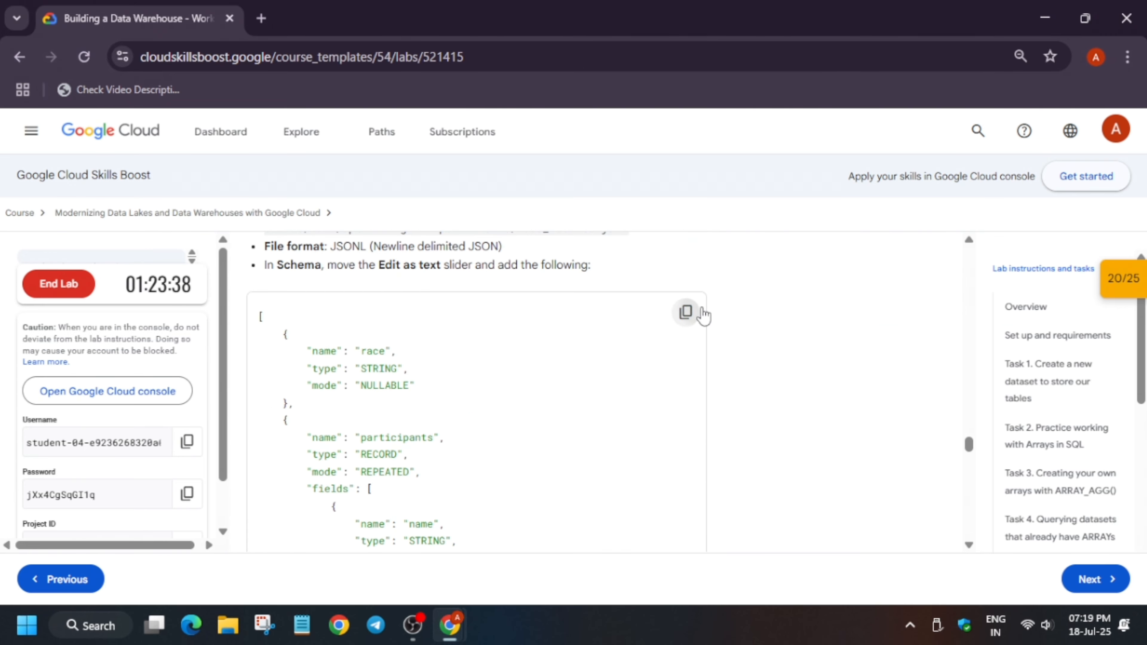
left_click(703, 312)
key("alt+Tab")
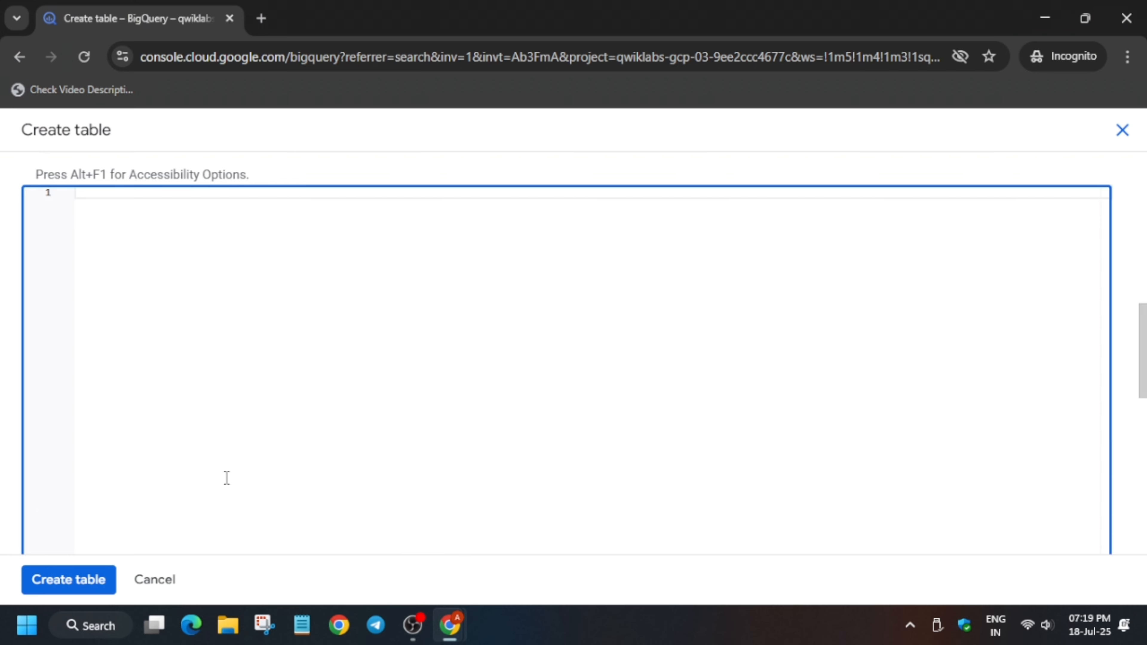
key("ctrl+v")
left_click(48, 579)
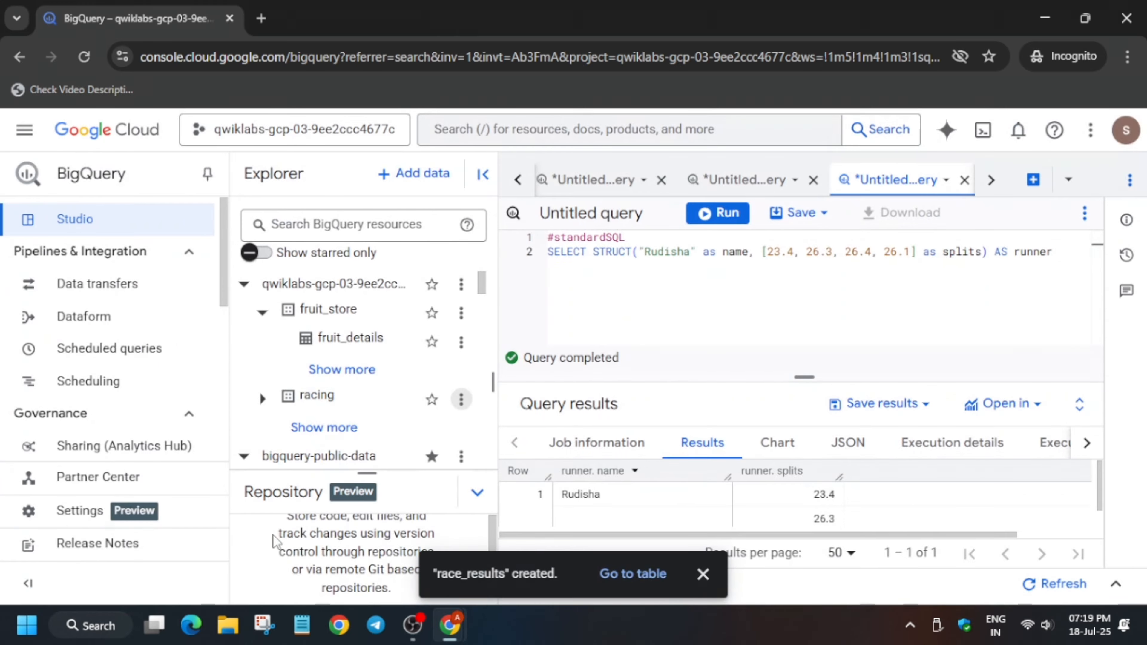
Copy the lab's query for all 800 Meter racers, SELECT * FROM racing.race_results, replace the current BigQuery query with it and run it
key("alt+Tab")
scroll(520, 480, "down", 20)
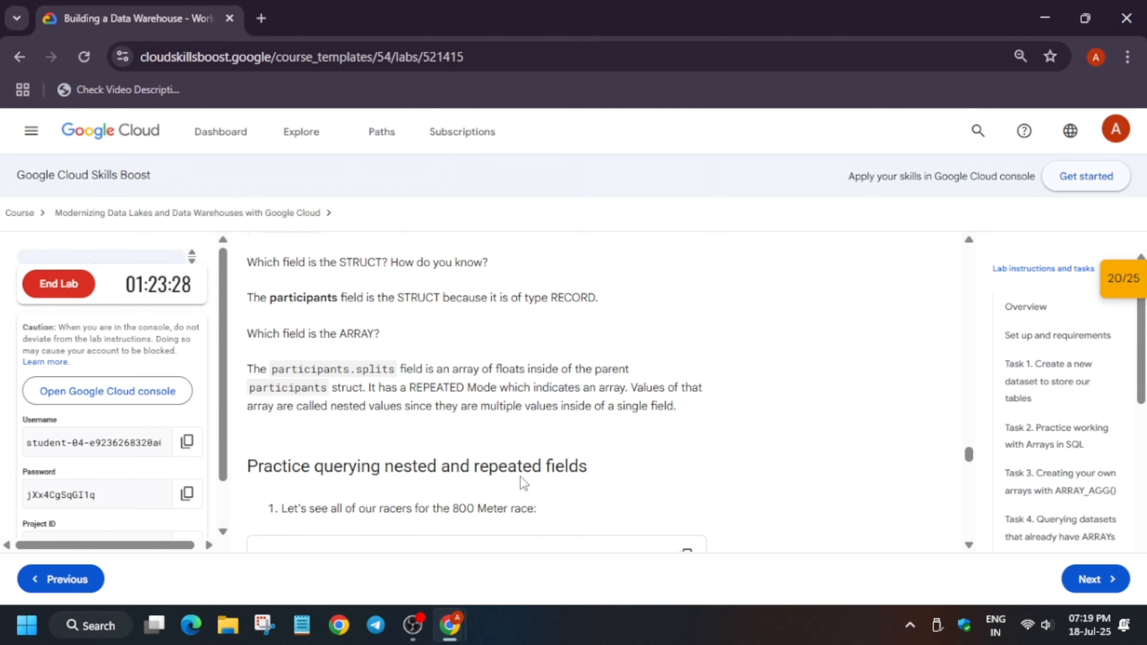
left_click(686, 360)
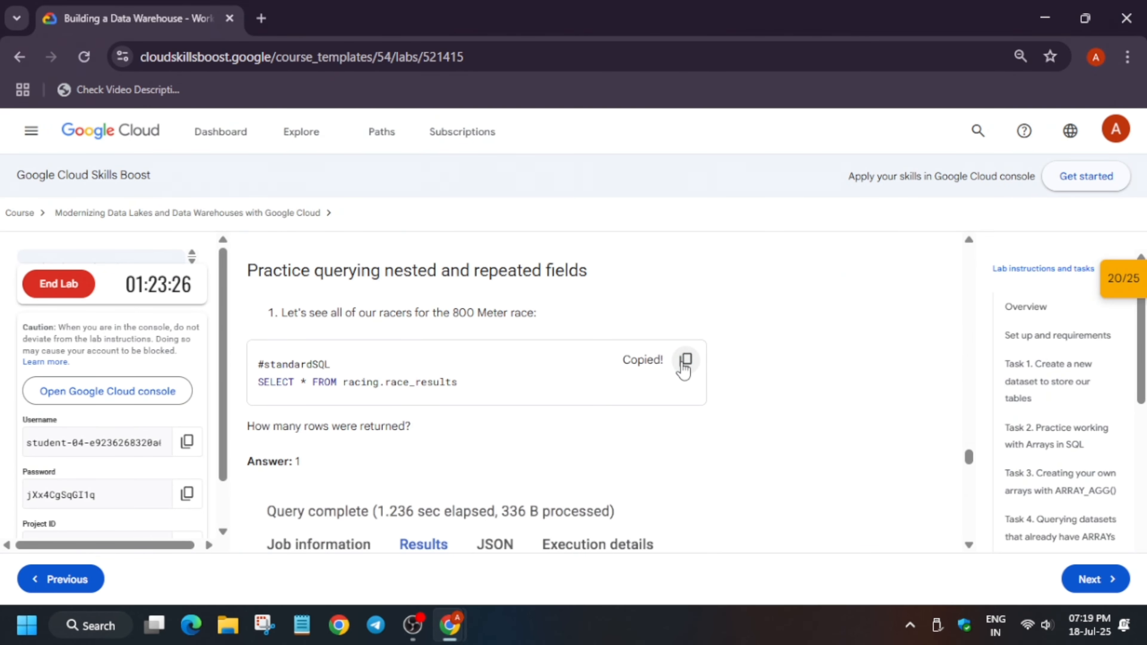
key("alt+Tab")
left_click(711, 301)
key("ctrl+a")
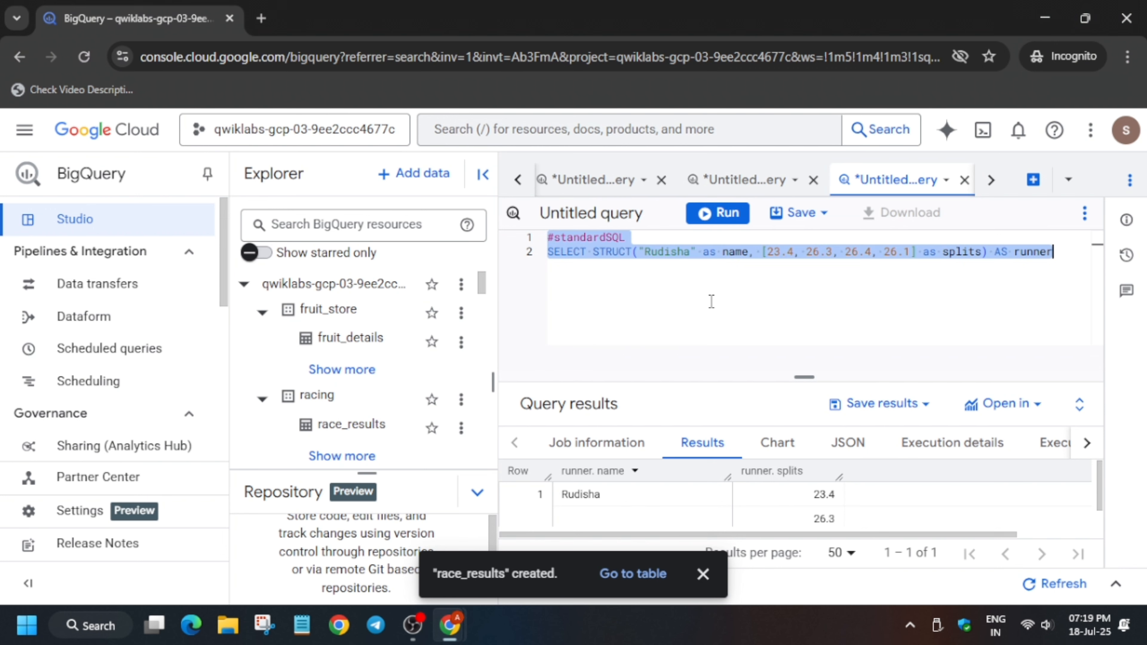
key("ctrl+v")
left_click(723, 217)
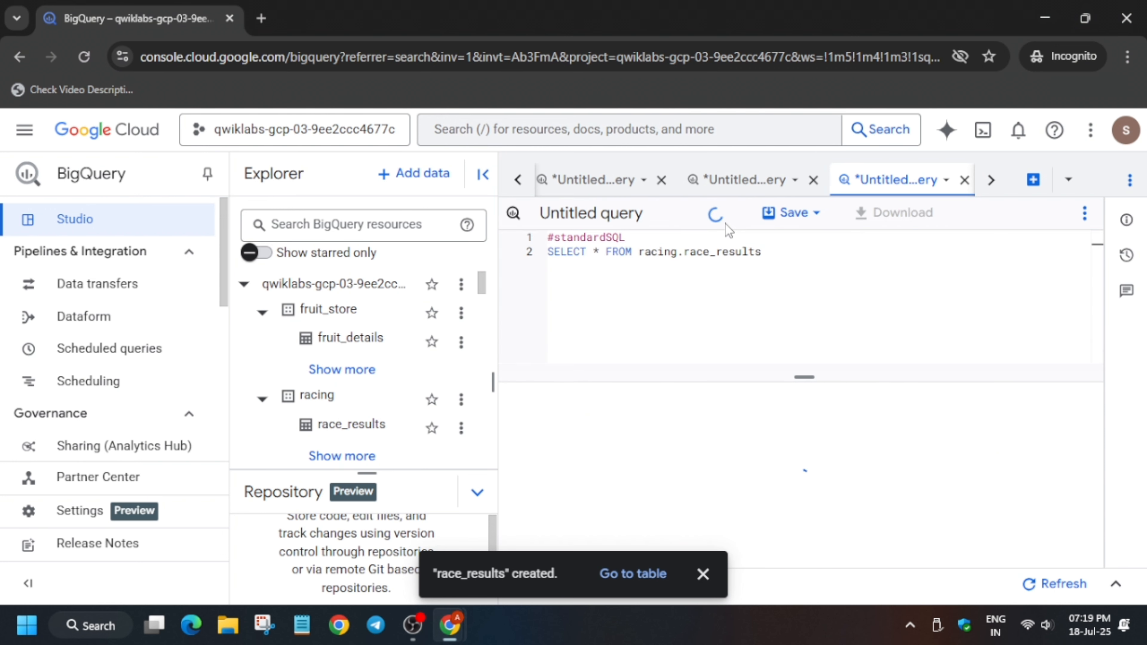
Copy the lab's step 2 query selecting race and participants.name from racing.race_results, replace the current query with it and run it
key("alt+Tab")
scroll(504, 430, "down", 8)
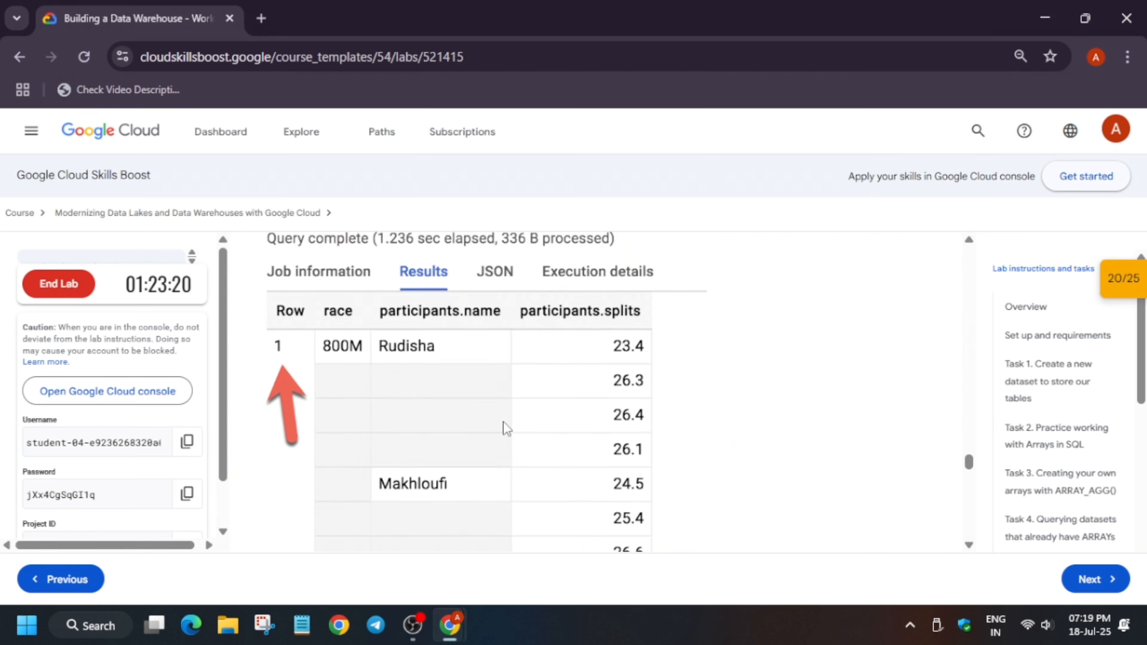
scroll(507, 428, "down", 6)
scroll(507, 429, "up", 7)
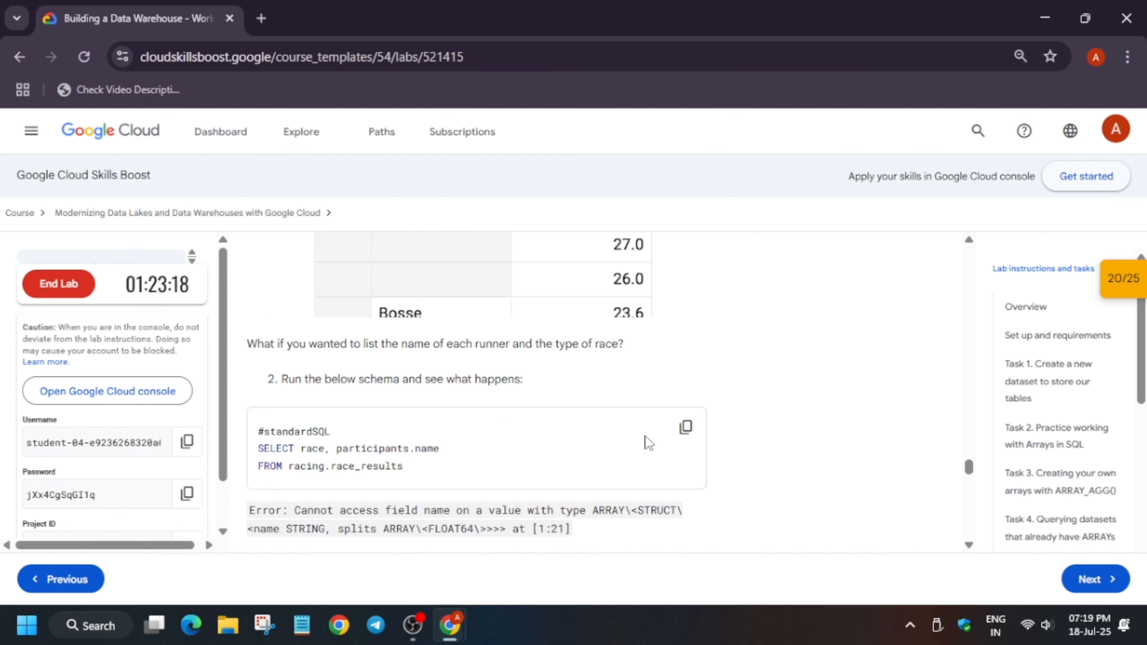
left_click(686, 426)
key("alt+Tab")
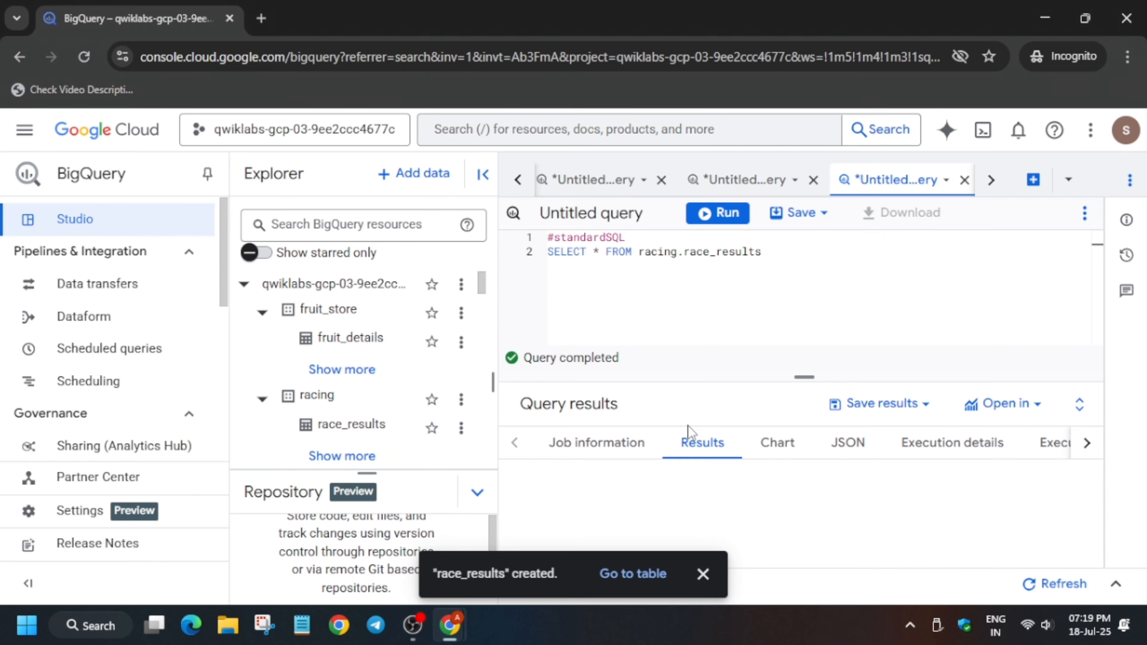
key("ctrl+a")
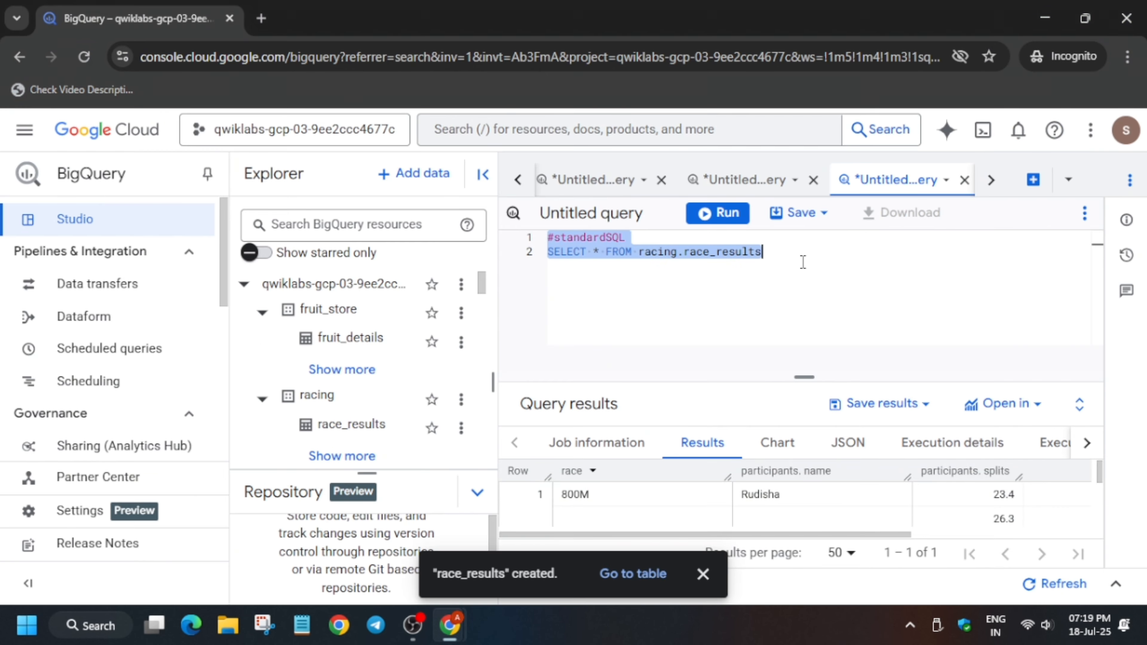
key("ctrl+v")
left_click(702, 221)
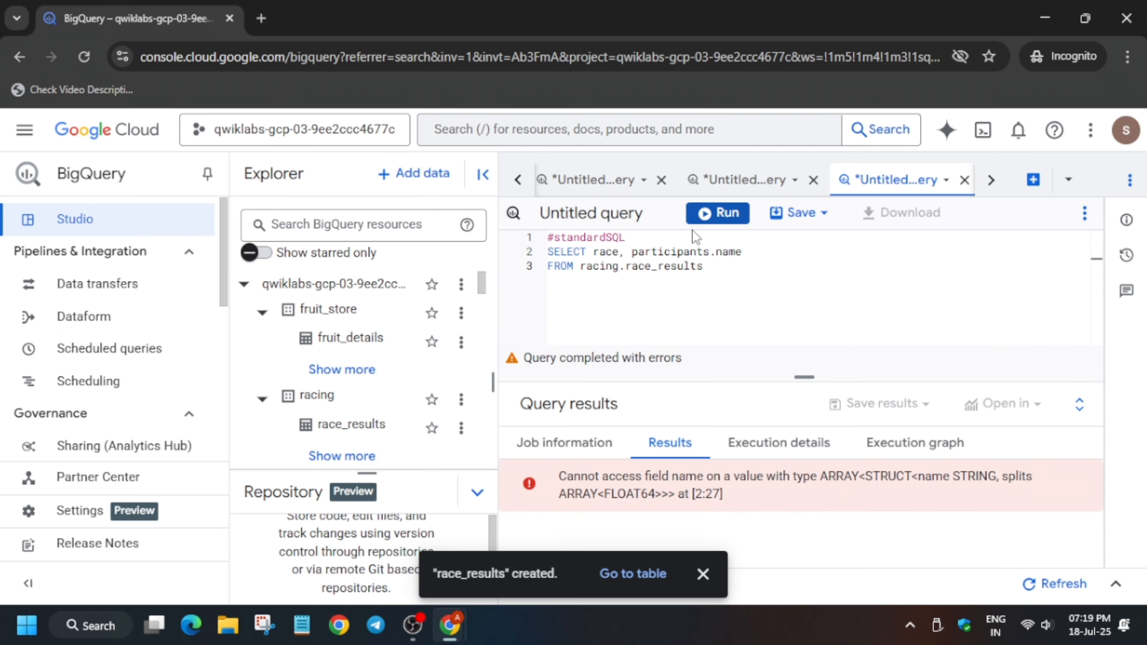
Copy the lab's CROSS JOIN query with the full STRUCT name race_results.participants, replace the current BigQuery query with it and run it
key("alt+Tab")
scroll(334, 460, "down", 6)
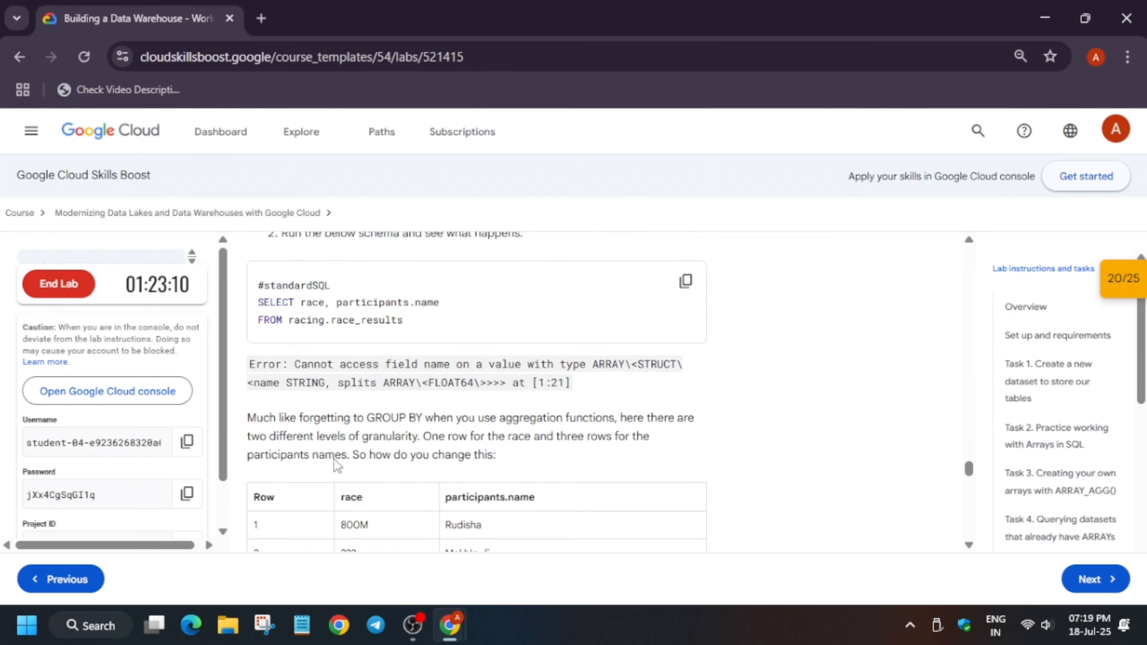
scroll(542, 317, "down", 10)
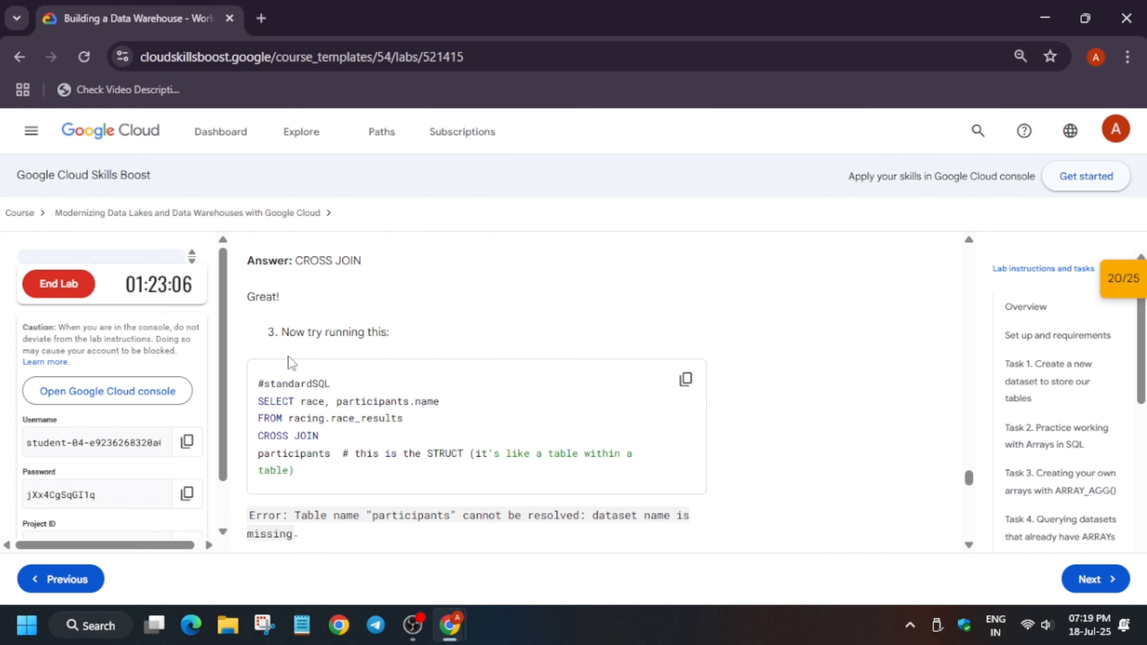
scroll(512, 397, "down", 8)
scroll(512, 397, "up", 4)
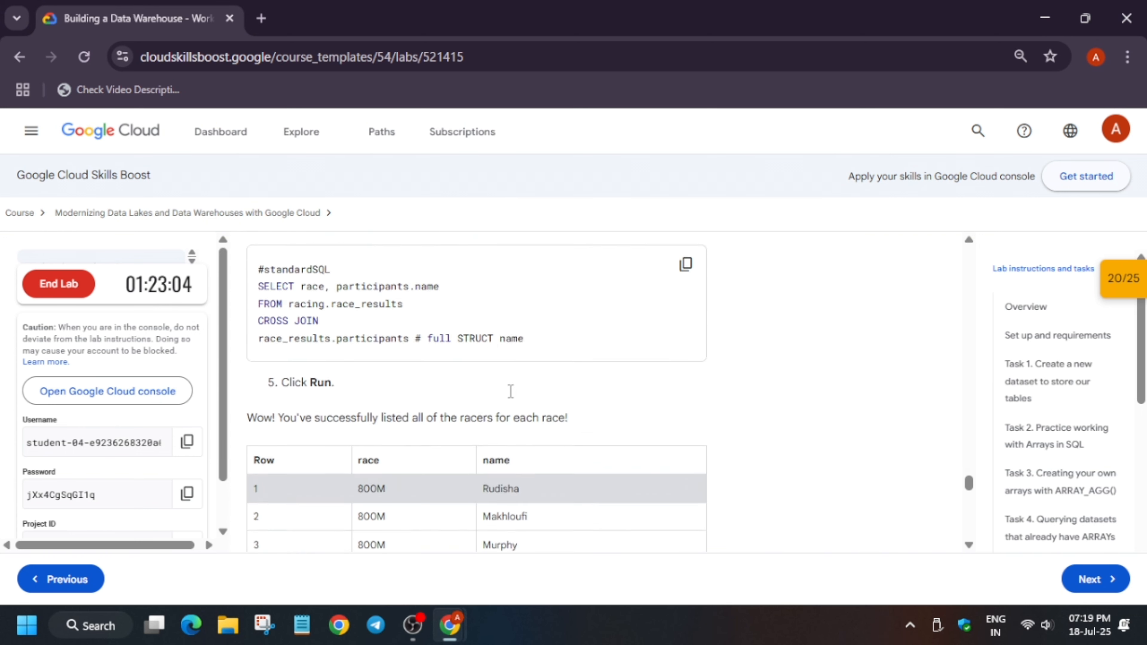
left_click(677, 400)
key("alt+Tab")
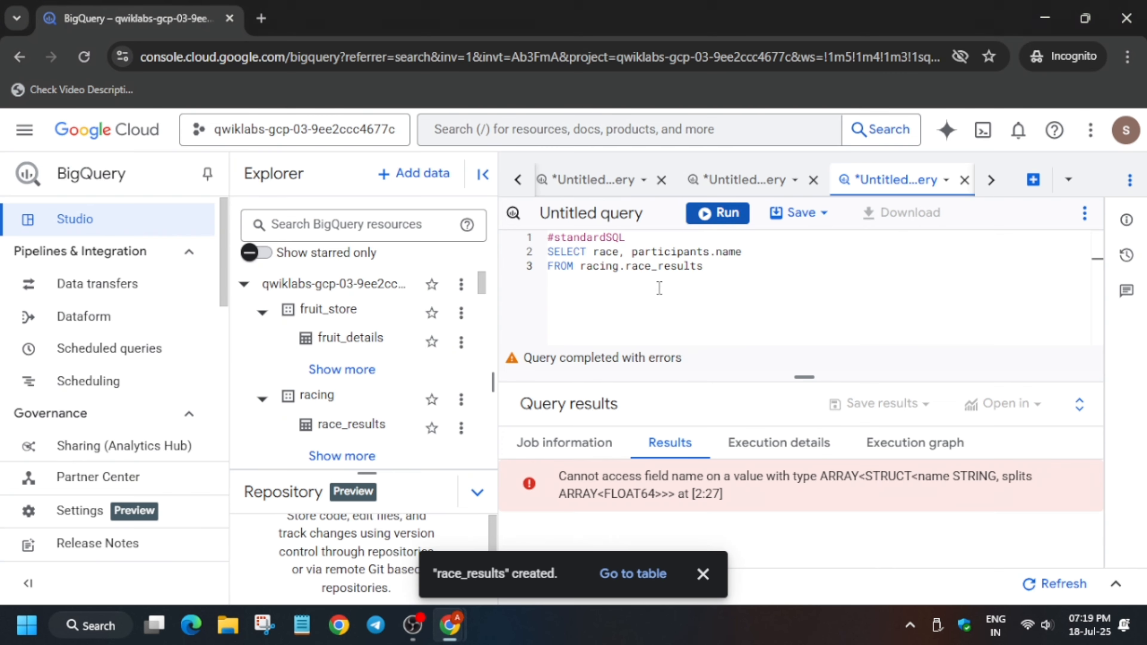
left_click(661, 283)
key("ctrl+a")
key("ctrl+v")
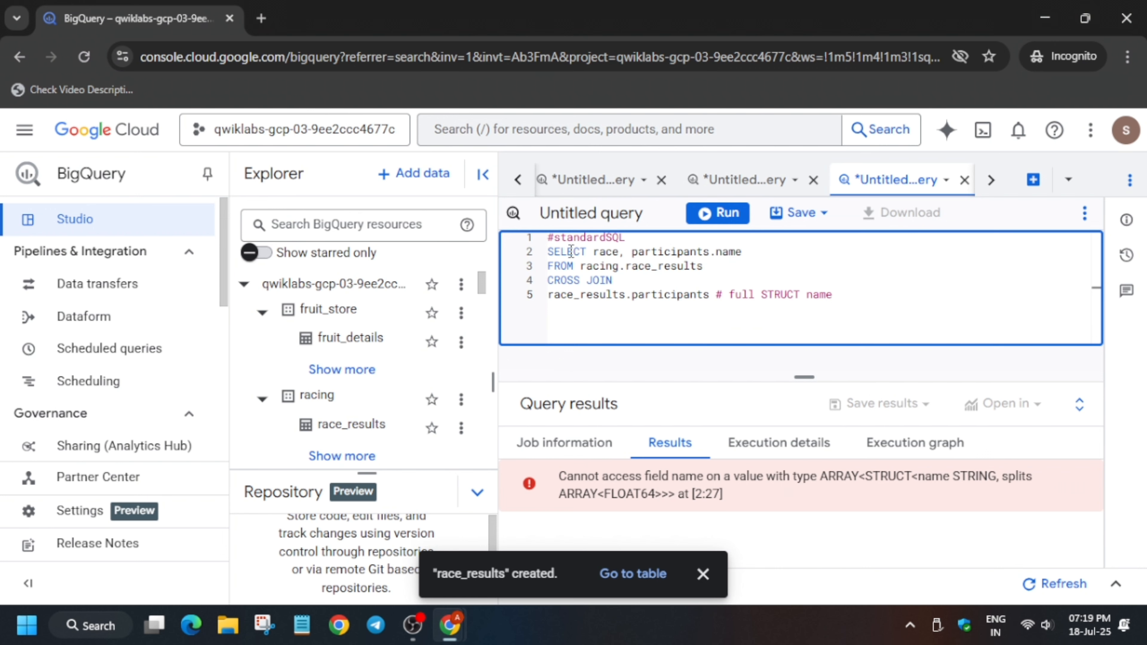
left_click(723, 212)
Copy the lab's simplified query using FROM racing.race_results AS r, r.participants, replace the current BigQuery query with it and run it
key("alt+Tab")
scroll(465, 372, "down", 10)
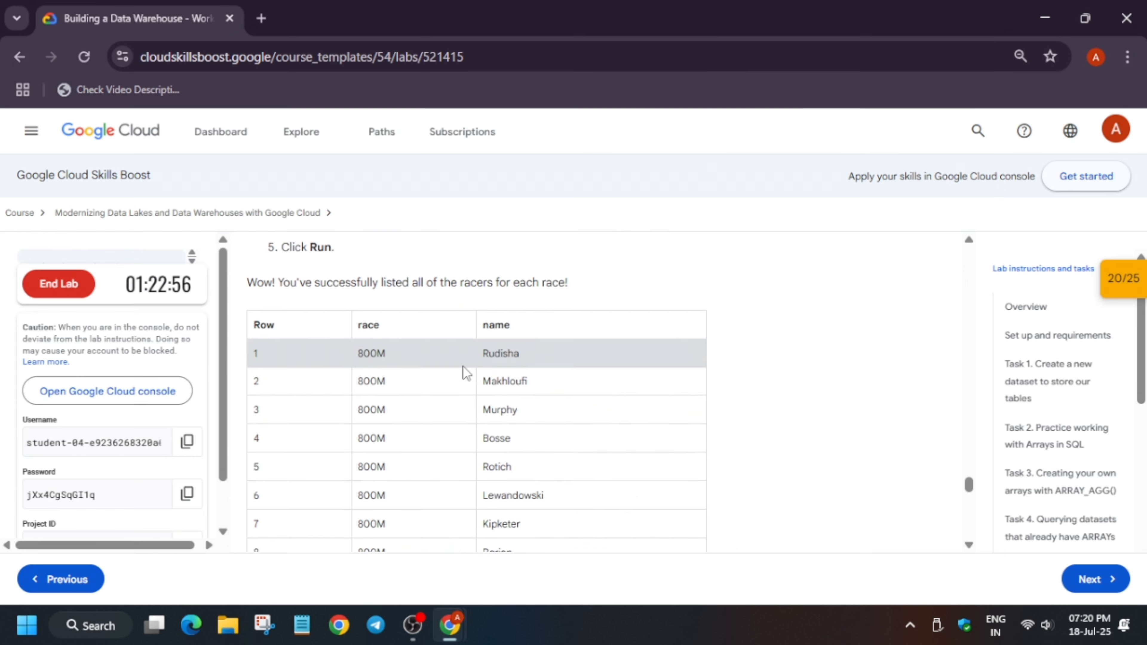
scroll(463, 371, "down", 5)
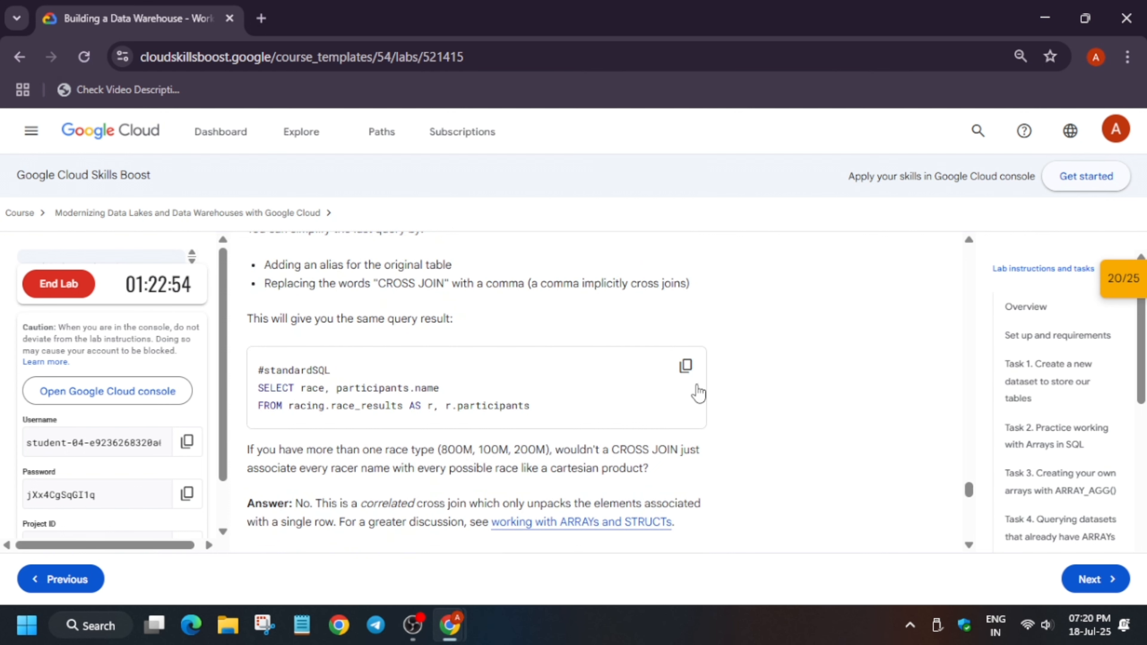
left_click(685, 366)
key("alt+Tab")
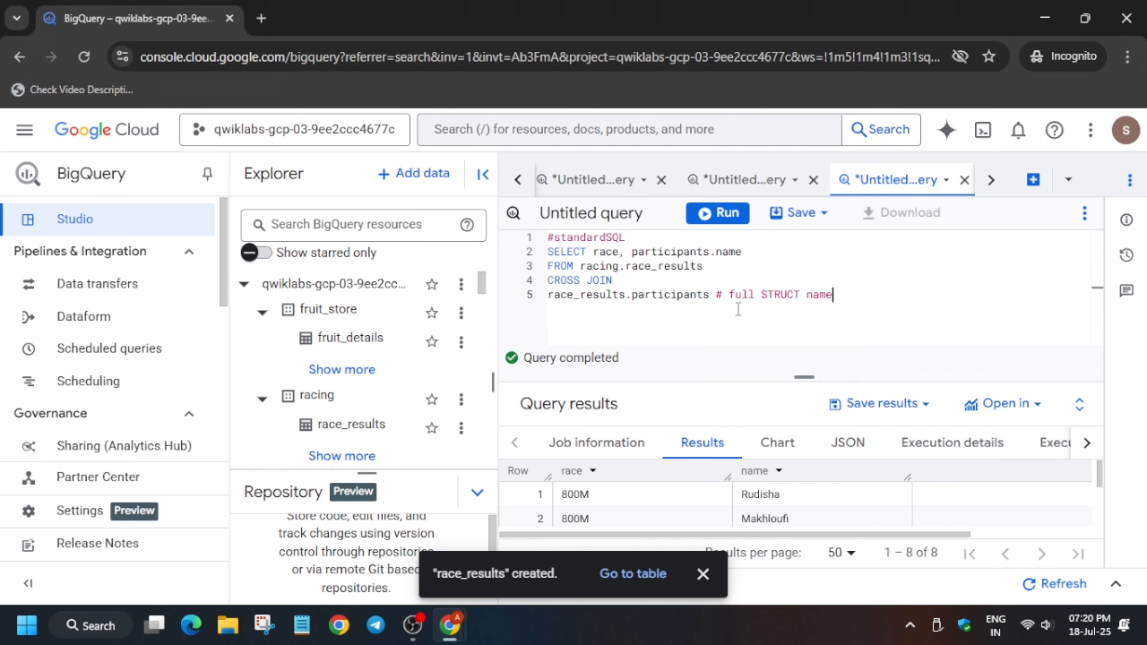
key("ctrl+a")
key("ctrl+v")
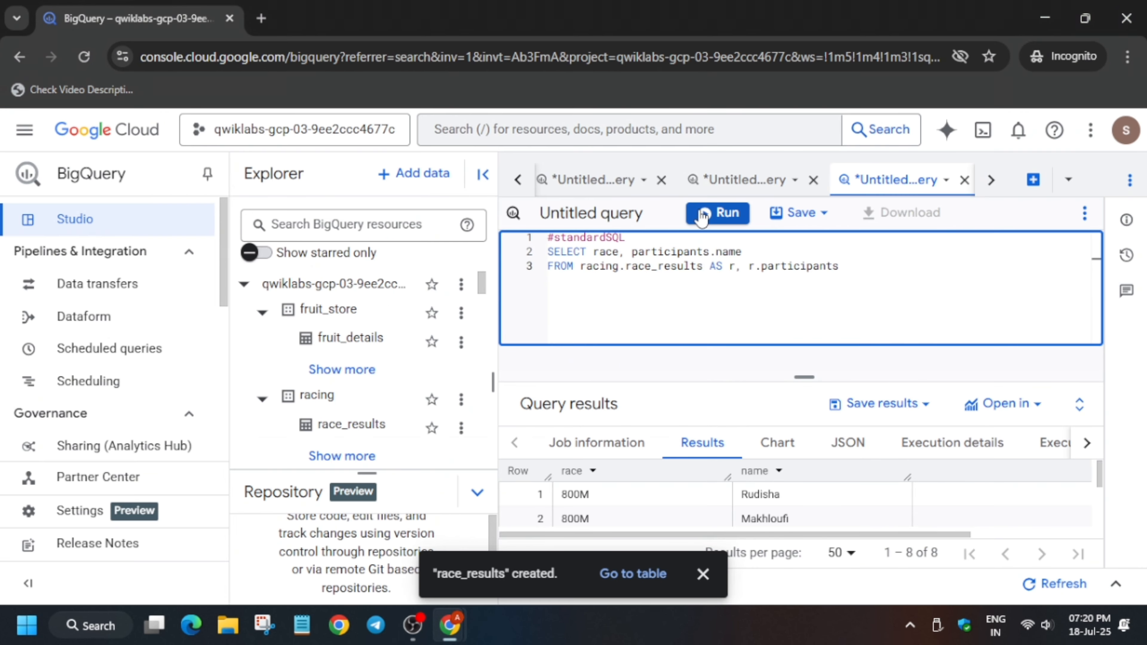
left_click(702, 214)
Return to the Skills Boost lab page, check progress on Practice with STRUCTs and ARRAYs, and review the checkpoint scores
key("alt+Tab")
left_click_drag(246, 318, 450, 319)
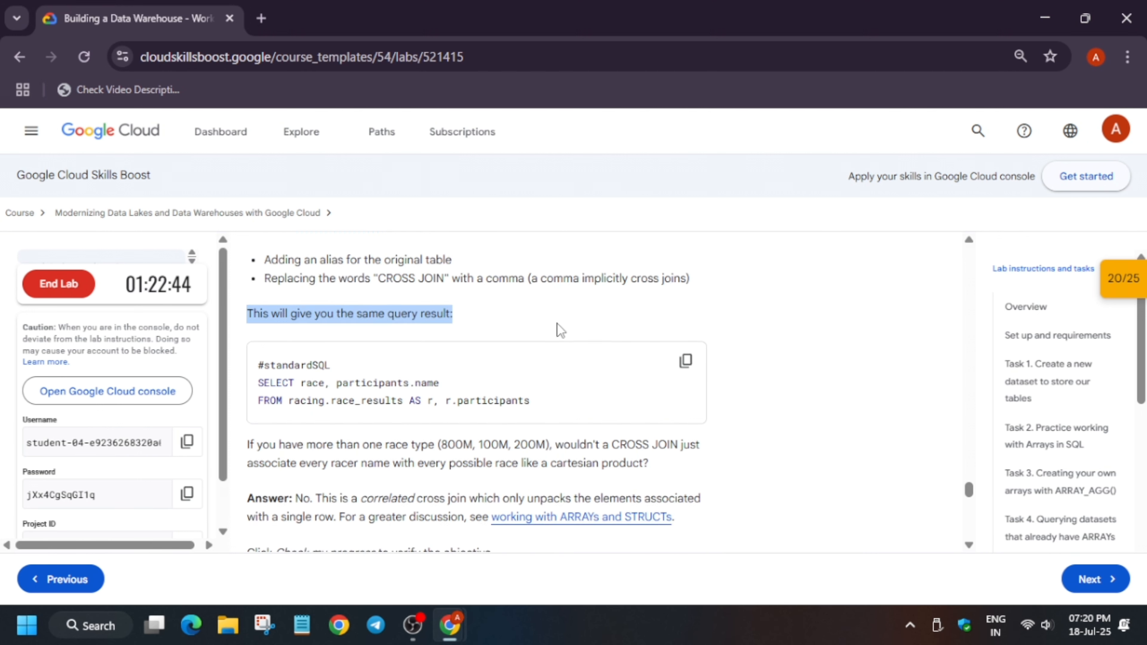
scroll(558, 328, "down", 5)
left_click(400, 355)
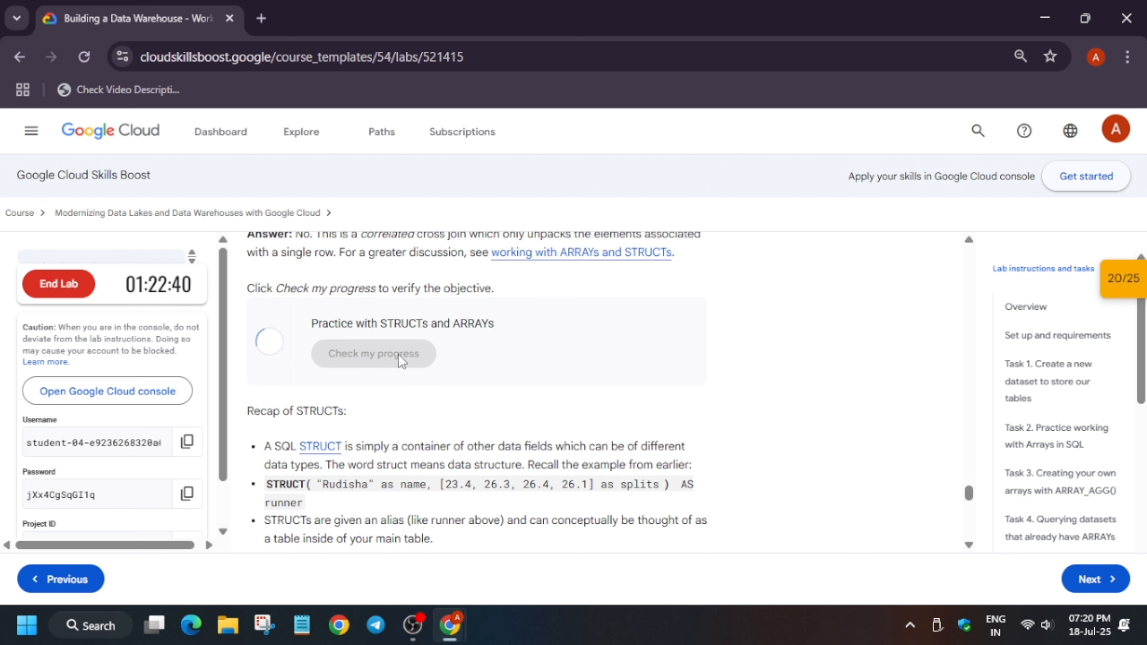
left_click(1129, 282)
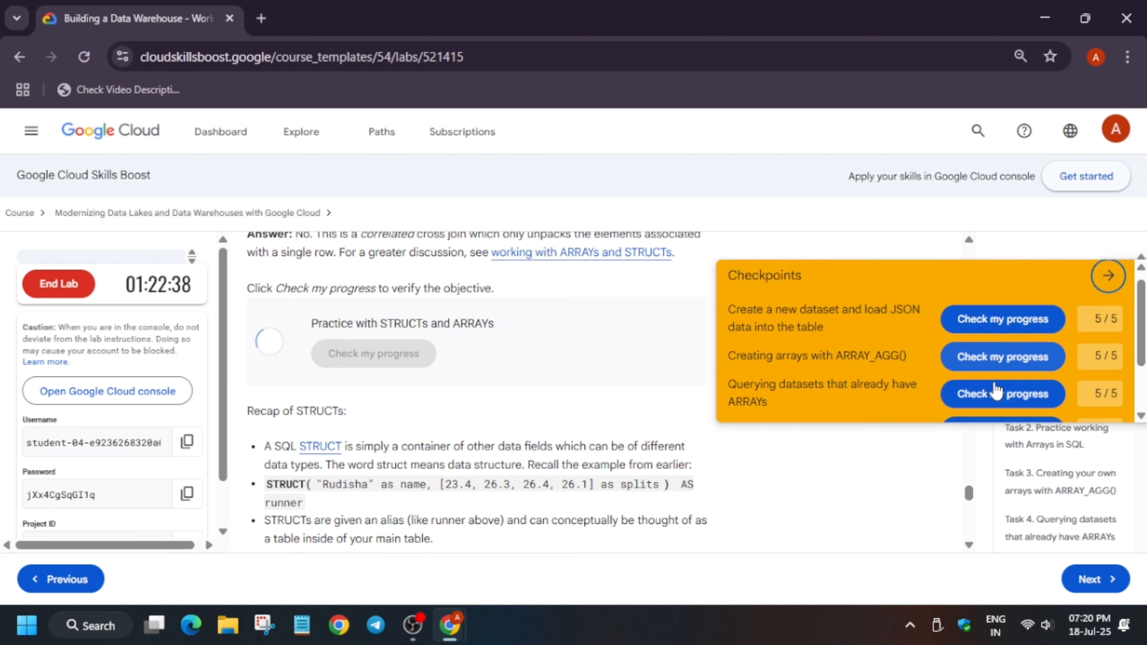
scroll(1024, 391, "down", 2)
scroll(1045, 364, "up", 2)
left_click(1100, 303)
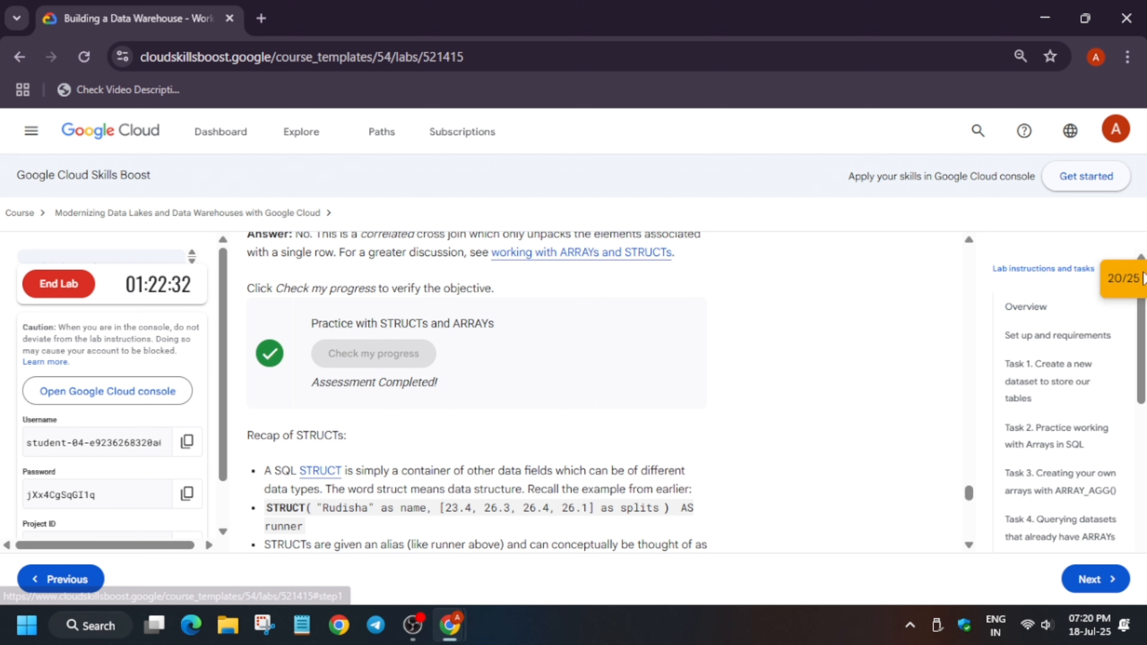
Recheck progress on Practice with STRUCTs and ARRAYs from the Checkpoints list until it is scored, and go back to the lab's Overview
left_click(1138, 280)
scroll(1038, 398, "down", 2)
left_click(1032, 390)
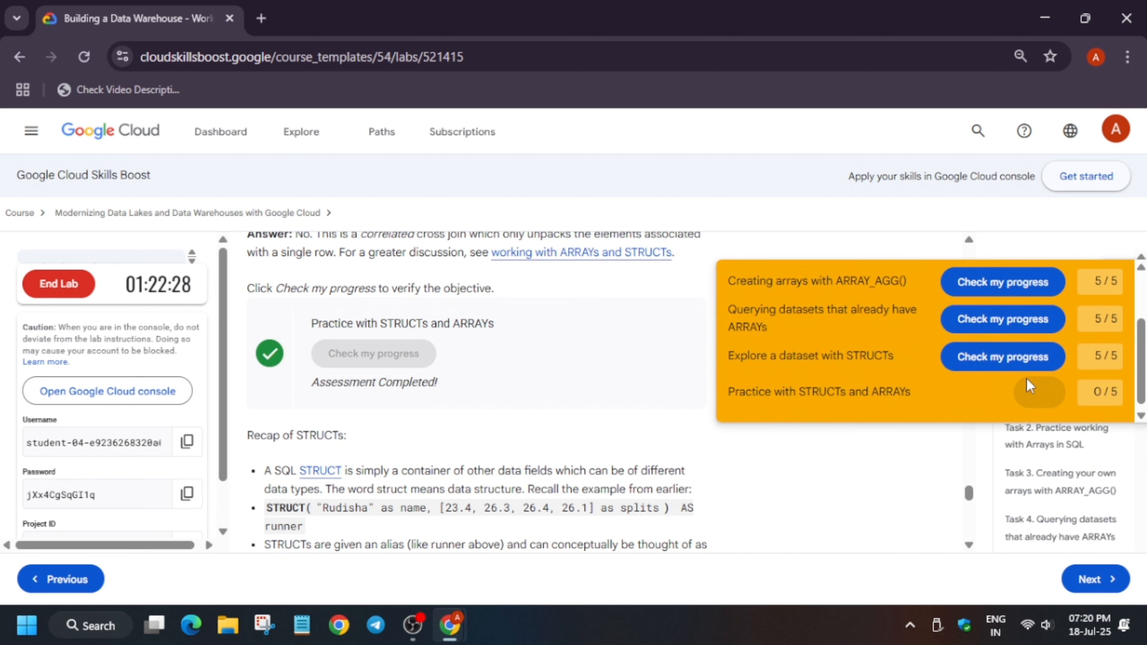
left_click(1026, 378)
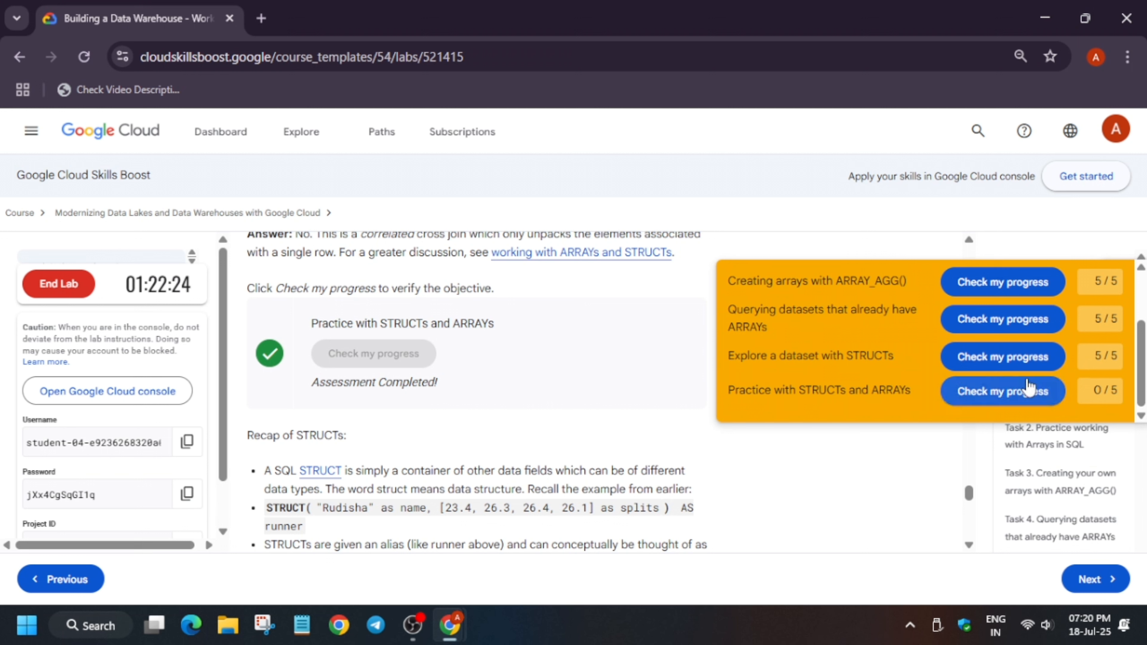
left_click(1026, 380)
left_click(1026, 385)
left_click(1025, 387)
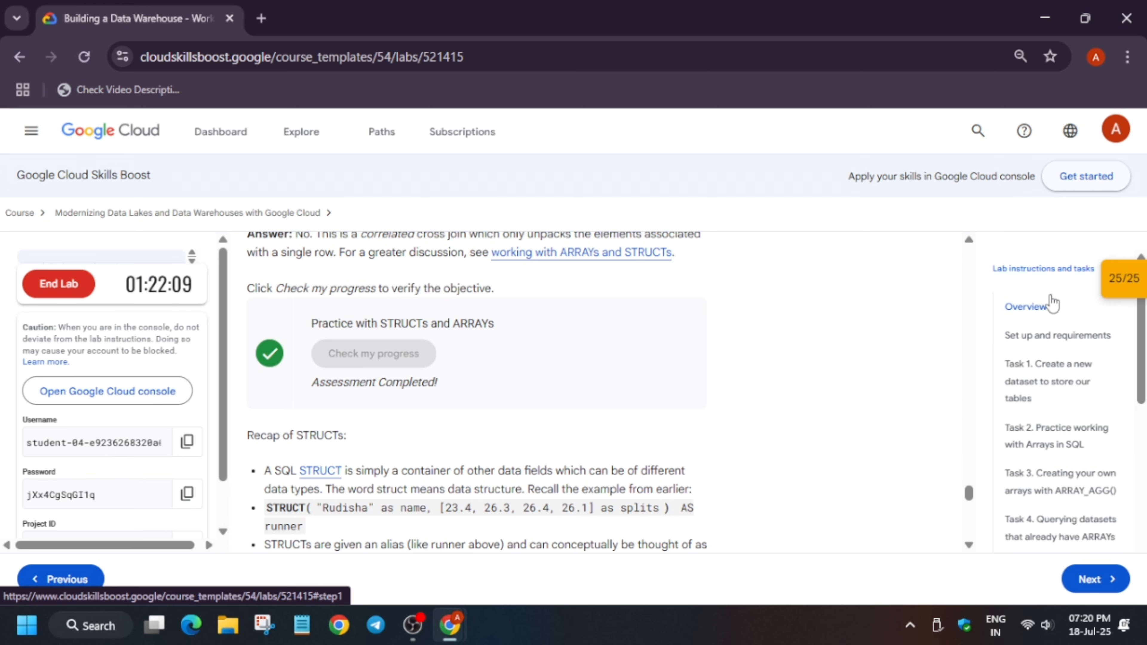
left_click(1045, 305)
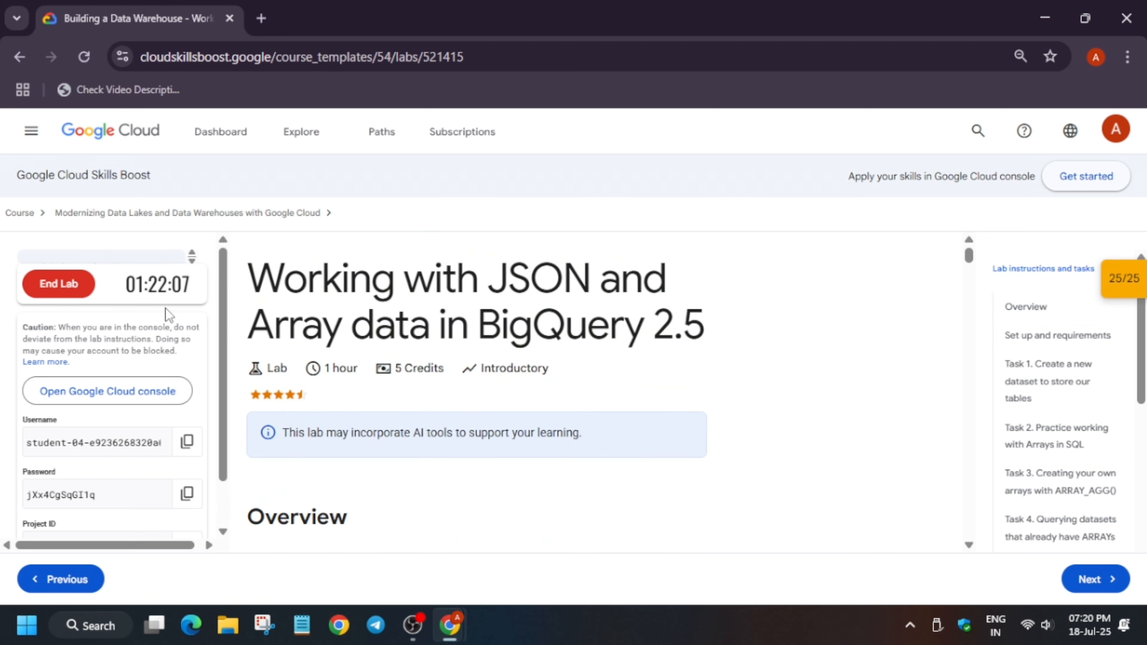